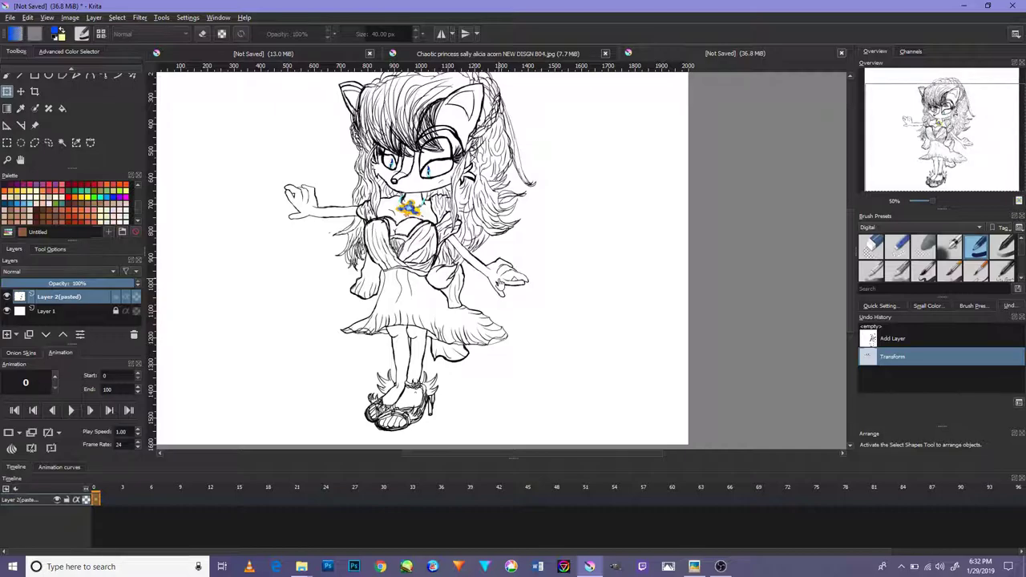
Step: Undo the last transform of the pasted layer and redo it
key(ctrl+z)
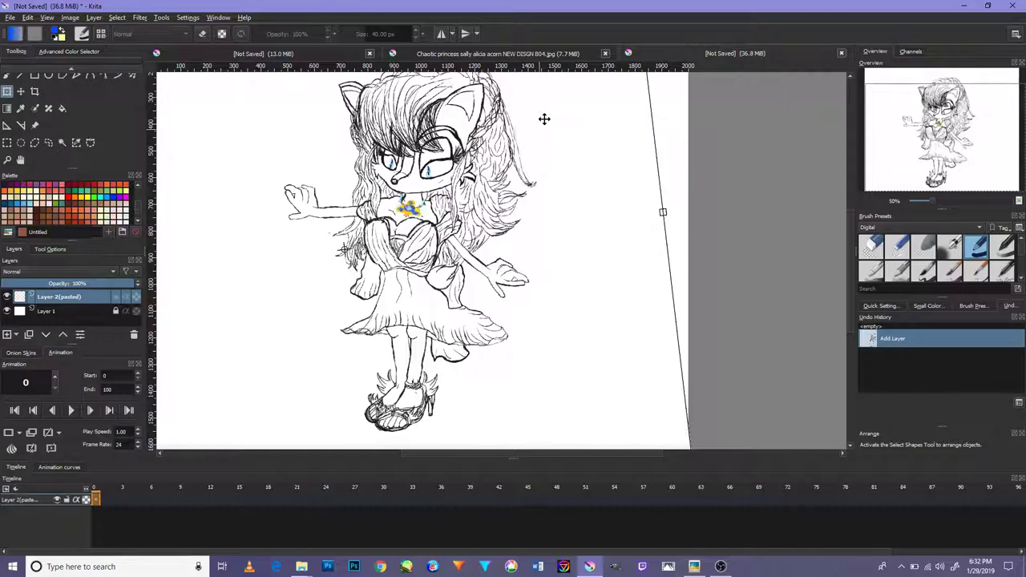
key(ctrl+shift+z)
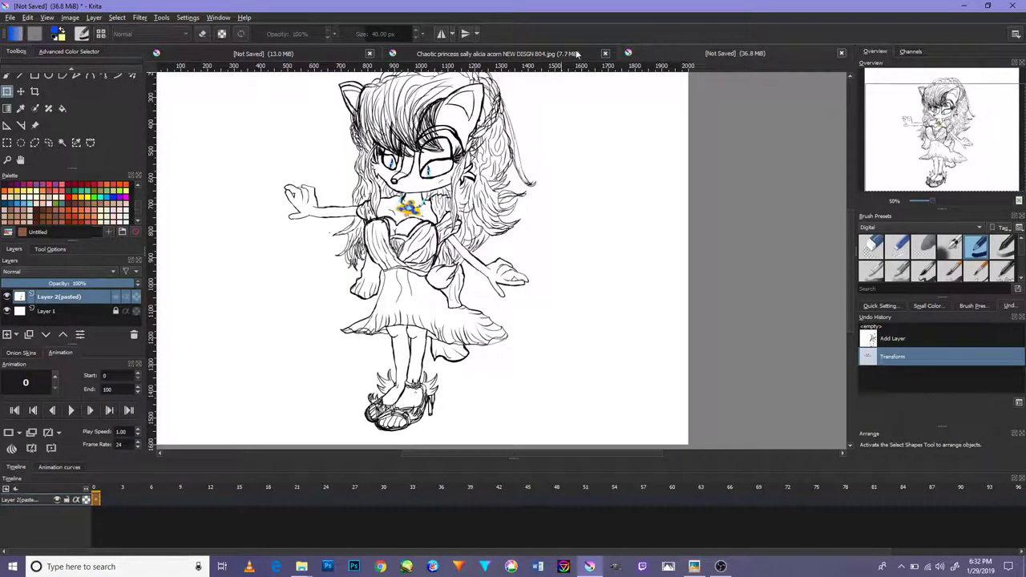
Step: Close the blank unsaved document without saving its changes
click(294, 53)
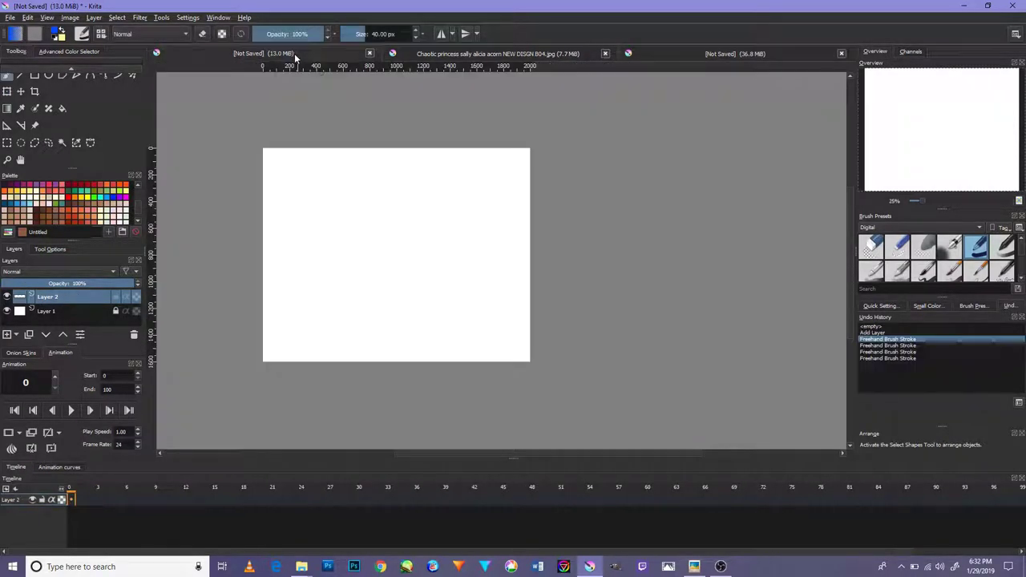
click(370, 53)
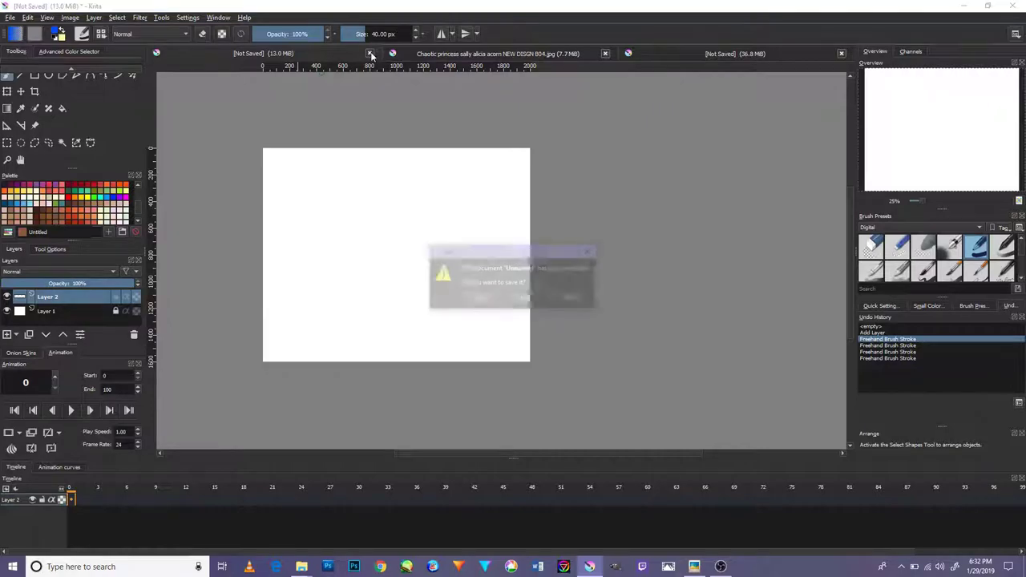
click(523, 299)
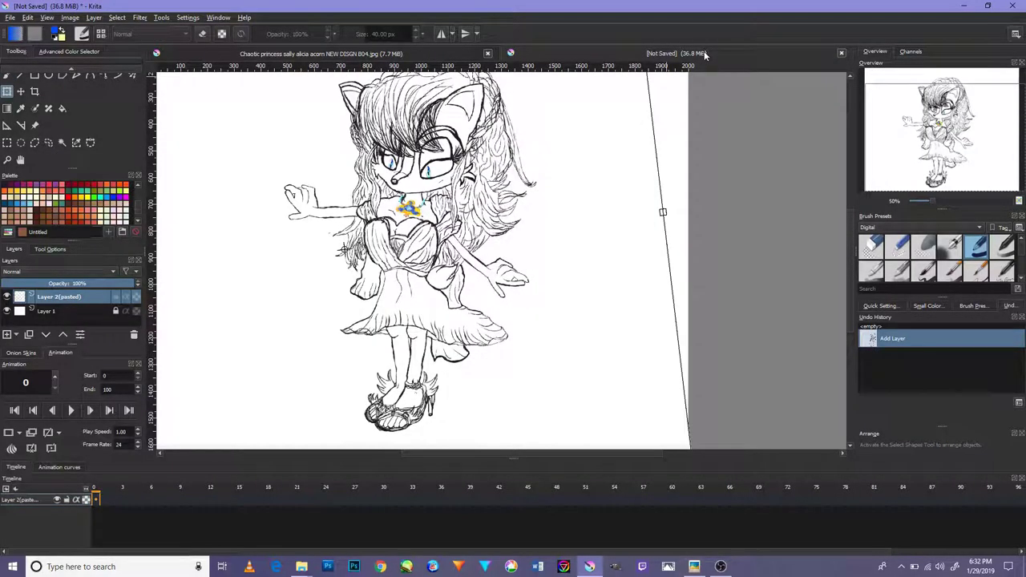
Step: Close the emptied Chaotic princess sally alicia acorn NEW DISGN B04.jpg document without saving its changes
click(391, 53)
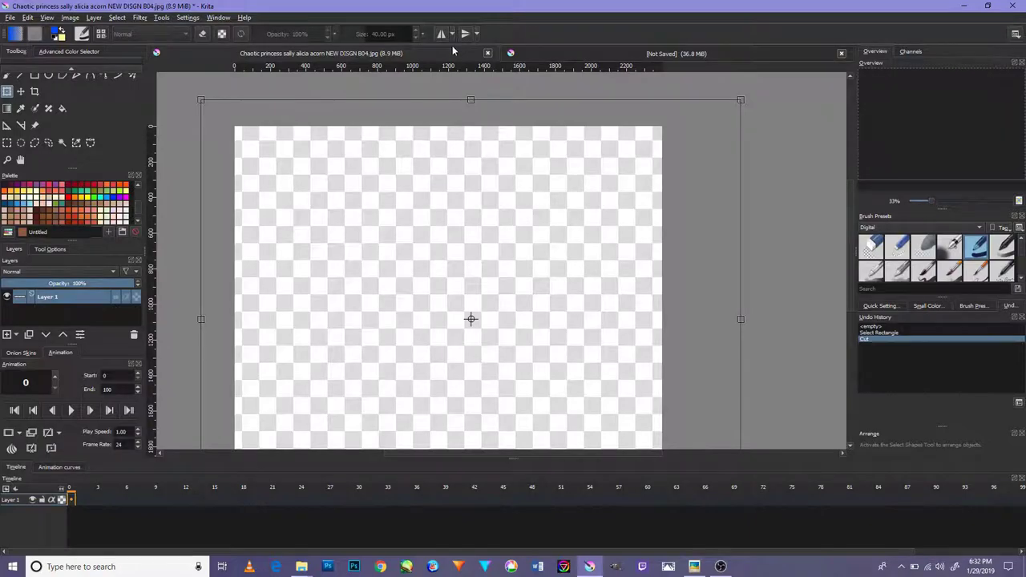
click(487, 54)
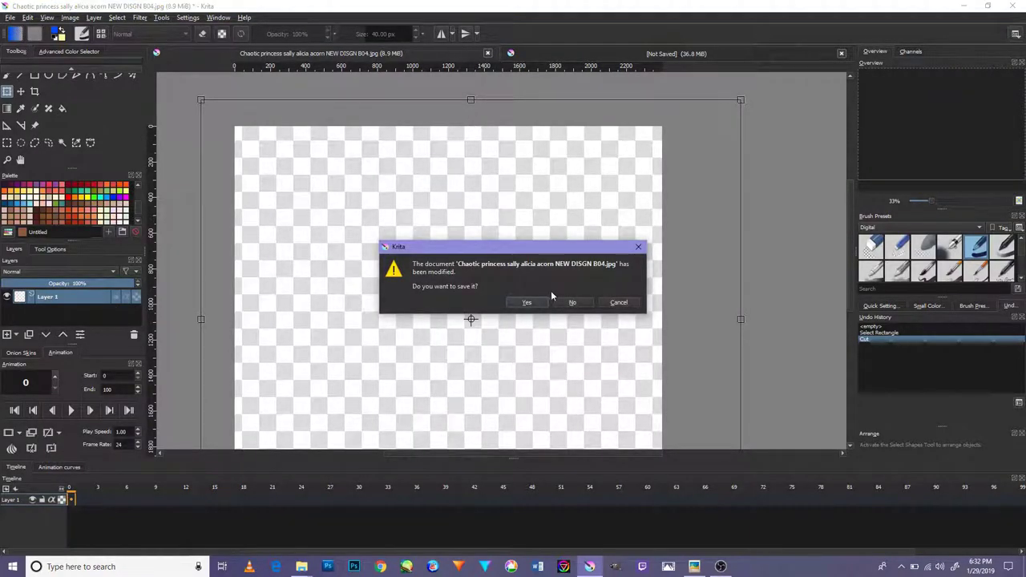
click(527, 304)
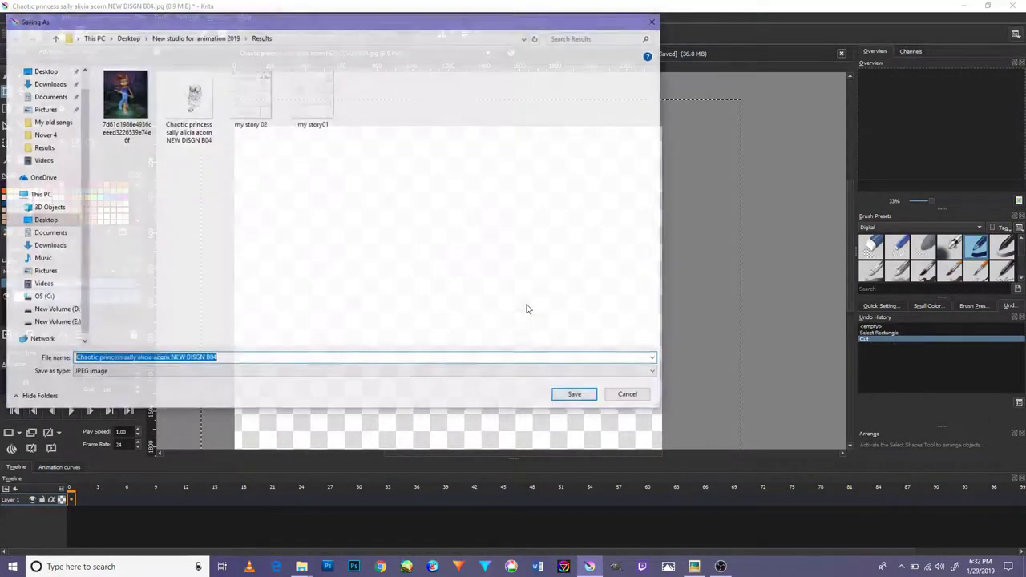
click(629, 395)
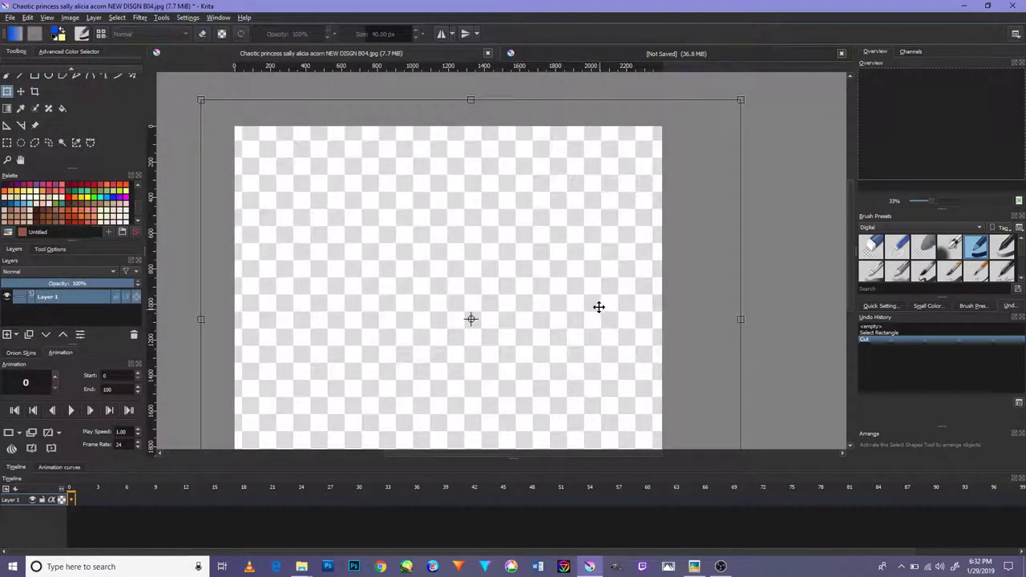
click(487, 53)
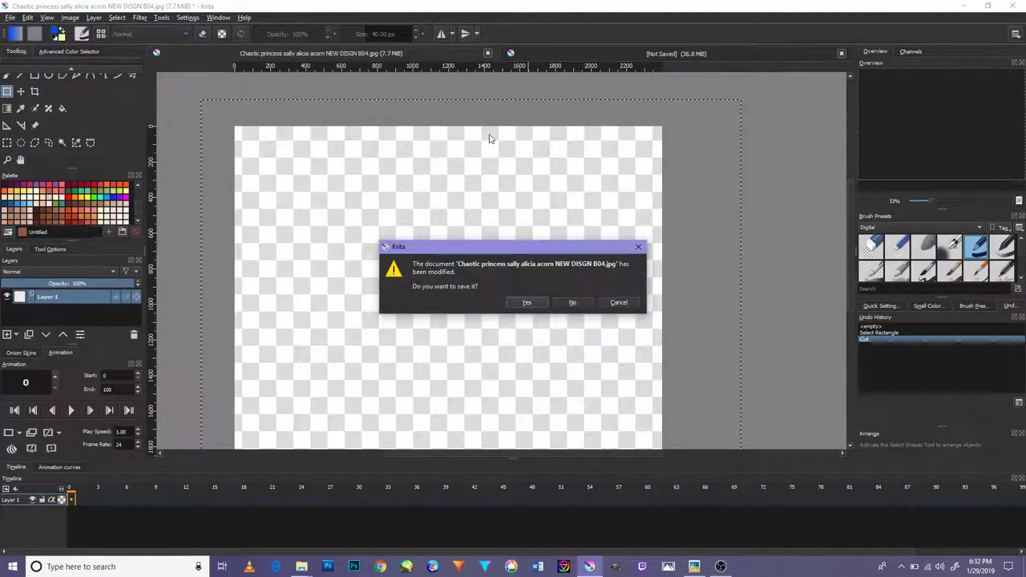
click(564, 307)
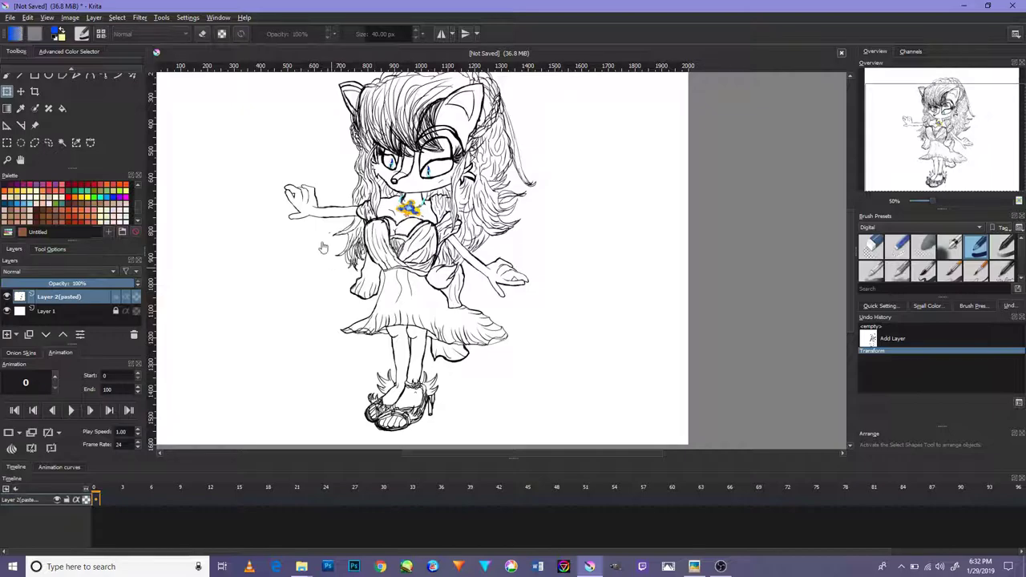
Step: Examine the character's line art up close, from the shoes and dress to the hair, braid and face
scroll(564, 260, up, 1)
scroll(566, 269, down, 6)
scroll(567, 278, up, 6)
scroll(505, 213, down, 2)
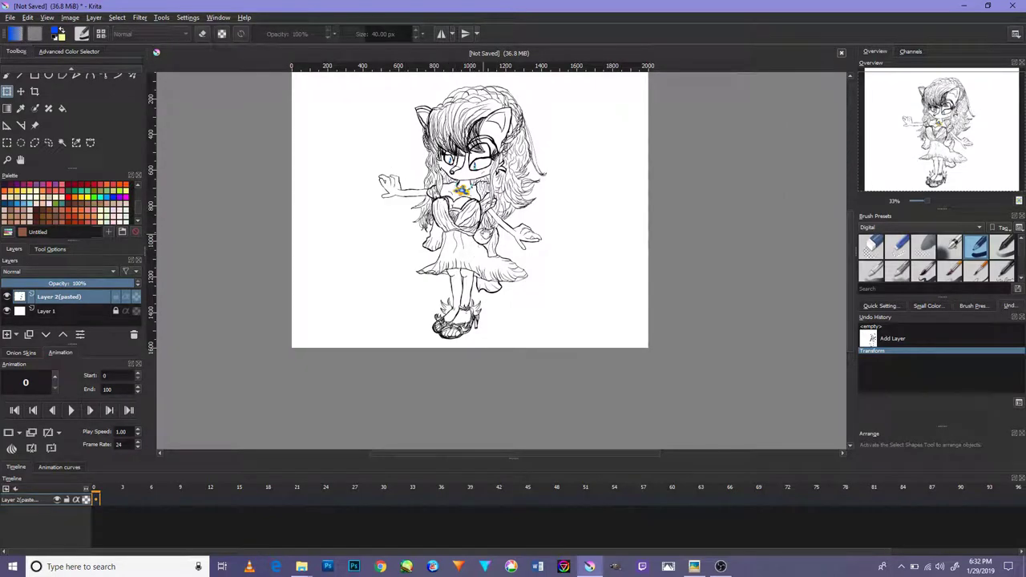
drag(493, 135, 485, 175)
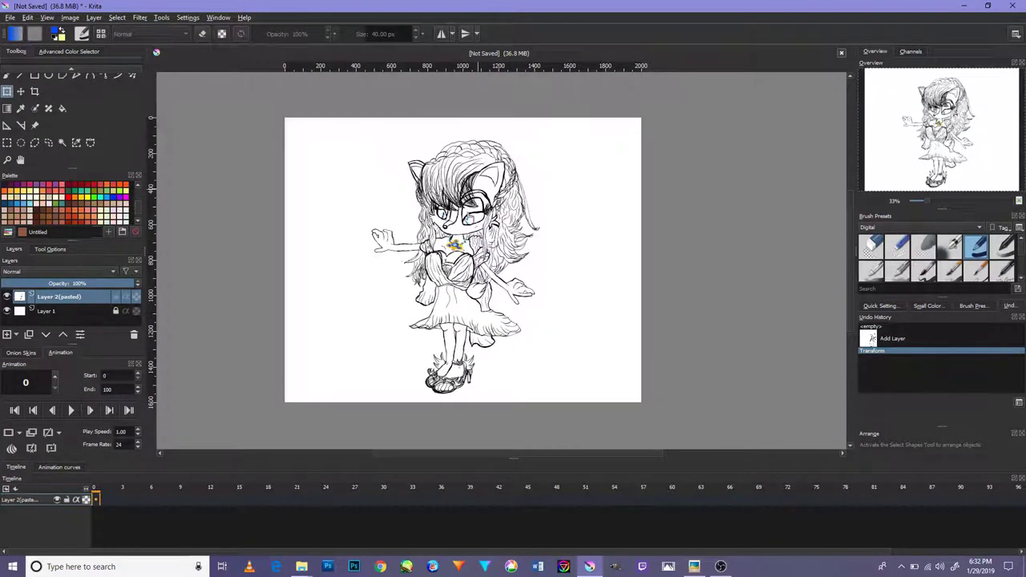
scroll(479, 336, up, 2)
scroll(476, 339, up, 4)
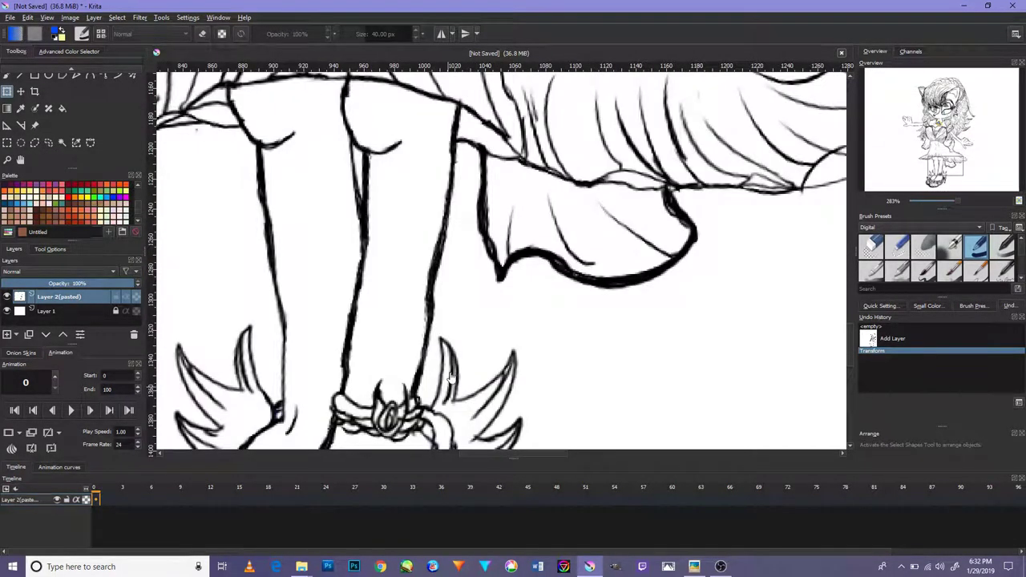
drag(490, 348, 542, 160)
drag(533, 291, 576, 223)
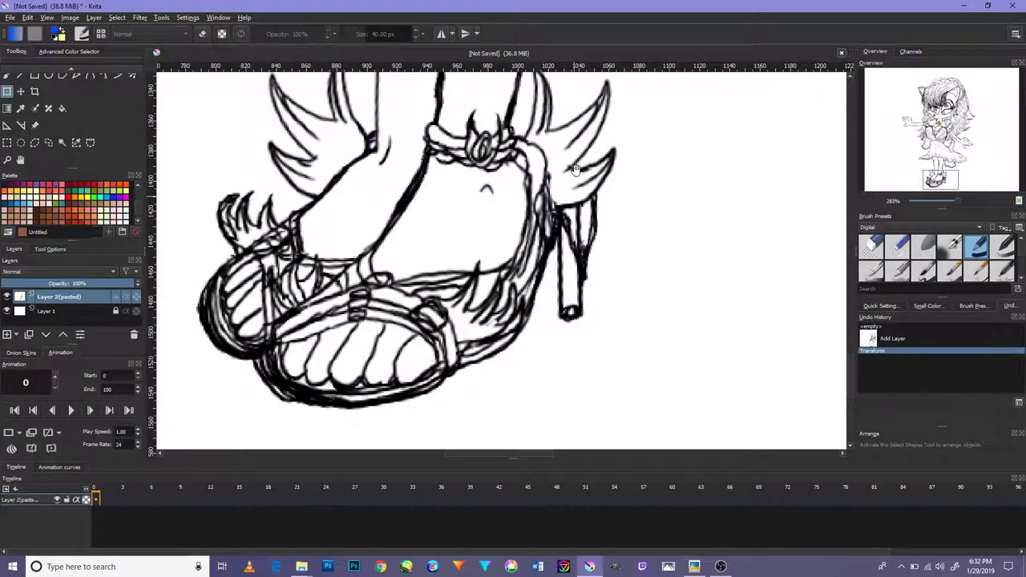
drag(622, 115, 499, 397)
drag(644, 144, 583, 374)
drag(481, 248, 790, 225)
drag(530, 174, 556, 273)
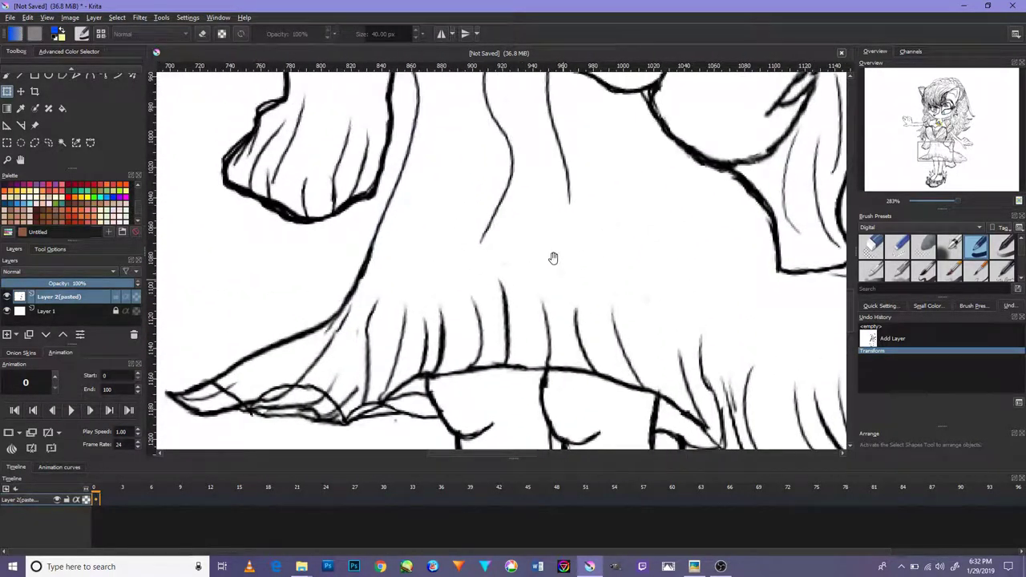
drag(573, 167, 591, 306)
drag(541, 172, 587, 275)
drag(569, 155, 547, 281)
drag(527, 201, 422, 289)
drag(584, 192, 449, 285)
drag(644, 227, 588, 155)
drag(714, 239, 620, 152)
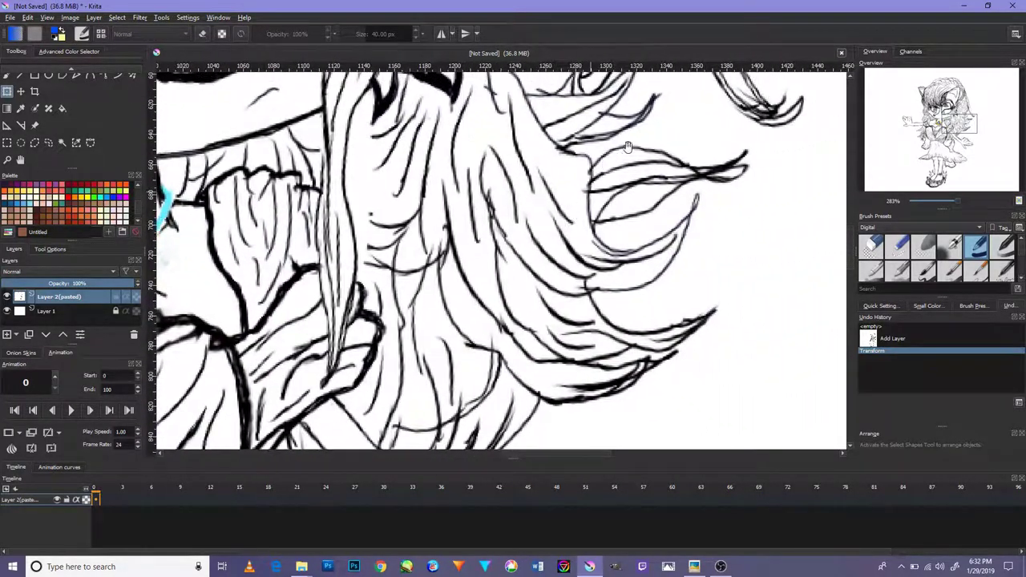
drag(717, 95, 741, 410)
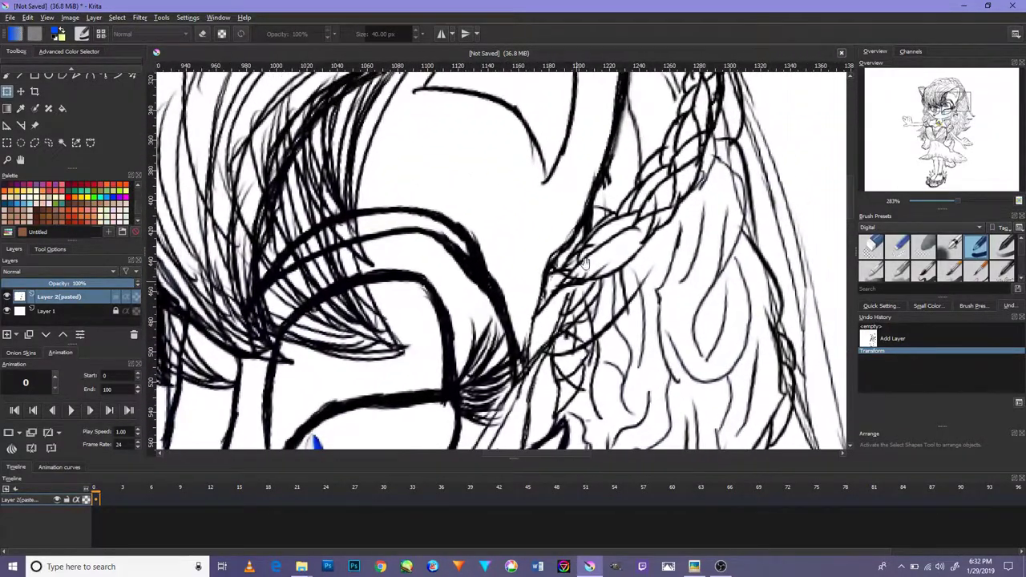
drag(634, 144, 753, 206)
drag(521, 280, 597, 204)
drag(655, 339, 622, 198)
mouse_move(636, 315)
mouse_down()
mouse_move(618, 269)
mouse_move(630, 298)
mouse_move(620, 281)
mouse_up()
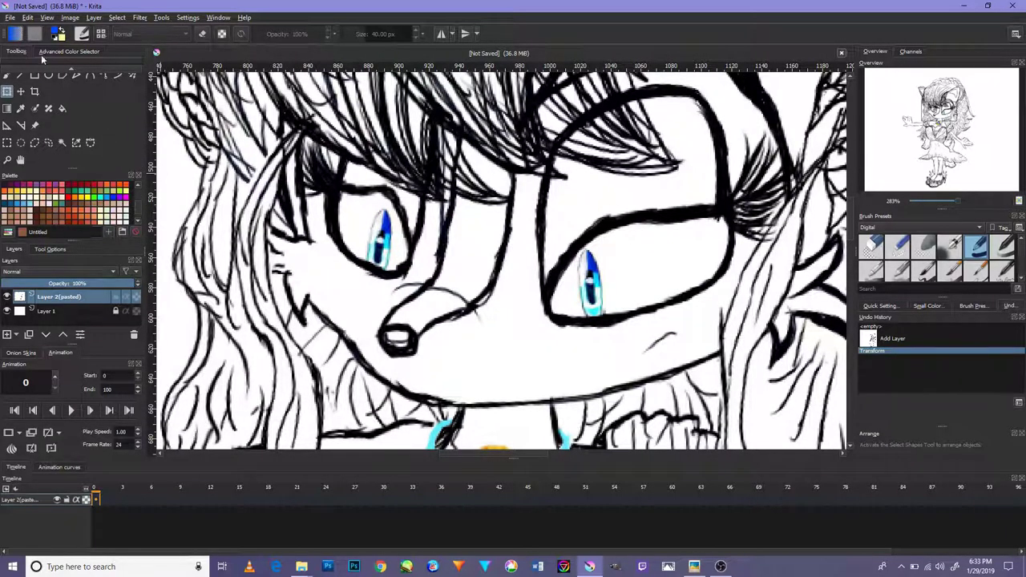
Step: Create a new 2400 by 2000 pixel document at 300 ppi from the drawing on the clipboard
click(10, 17)
click(36, 32)
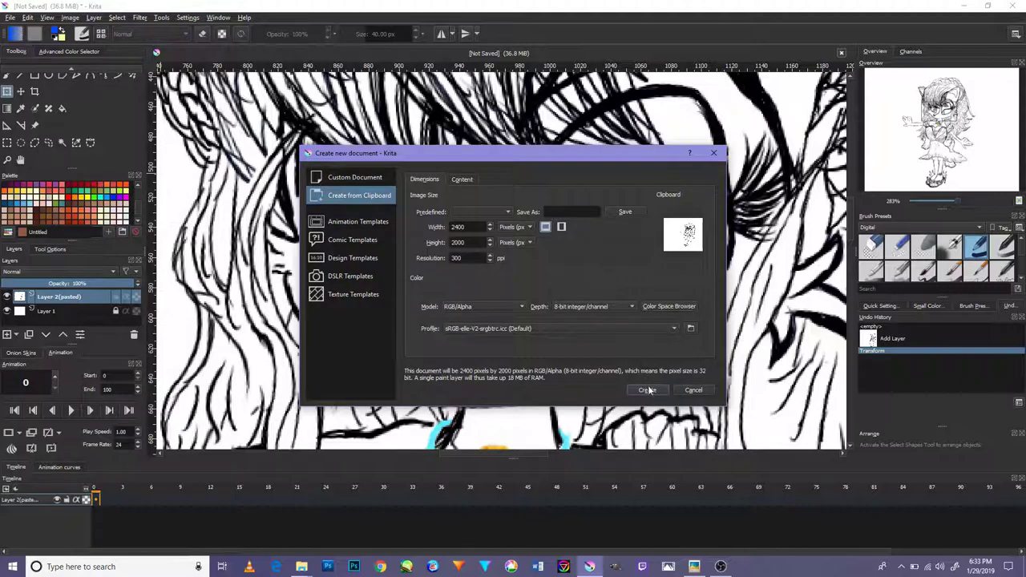
click(649, 389)
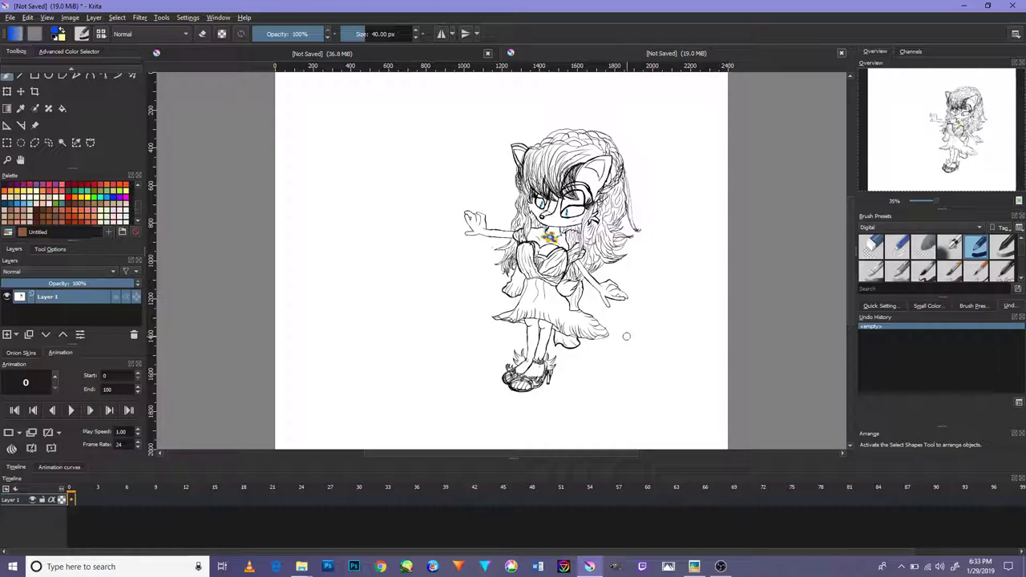
Step: Add a new layer beneath the line art layer and hide the line art layer
scroll(577, 295, up, 2)
scroll(582, 297, down, 3)
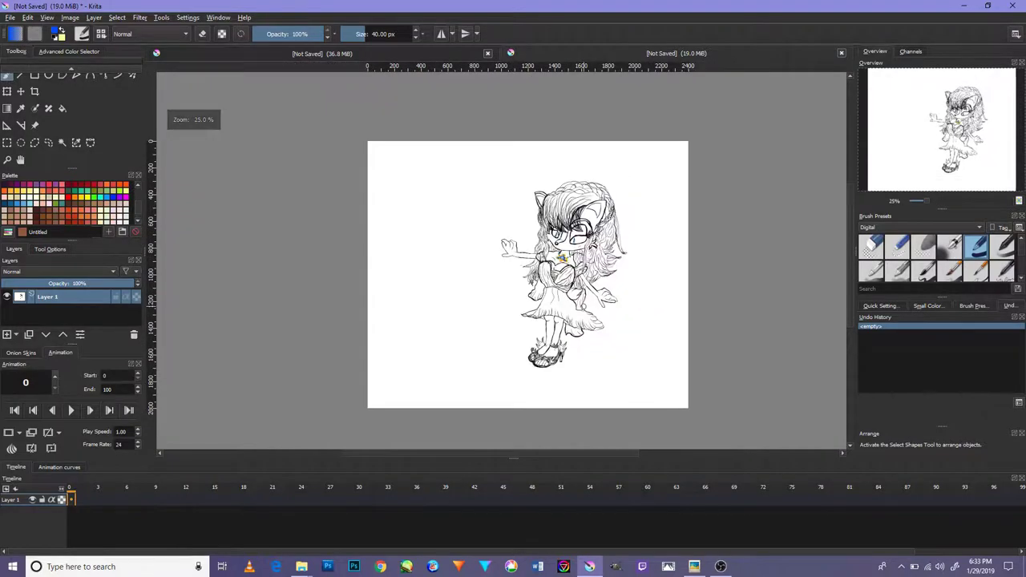
scroll(553, 325, up, 4)
scroll(553, 326, down, 3)
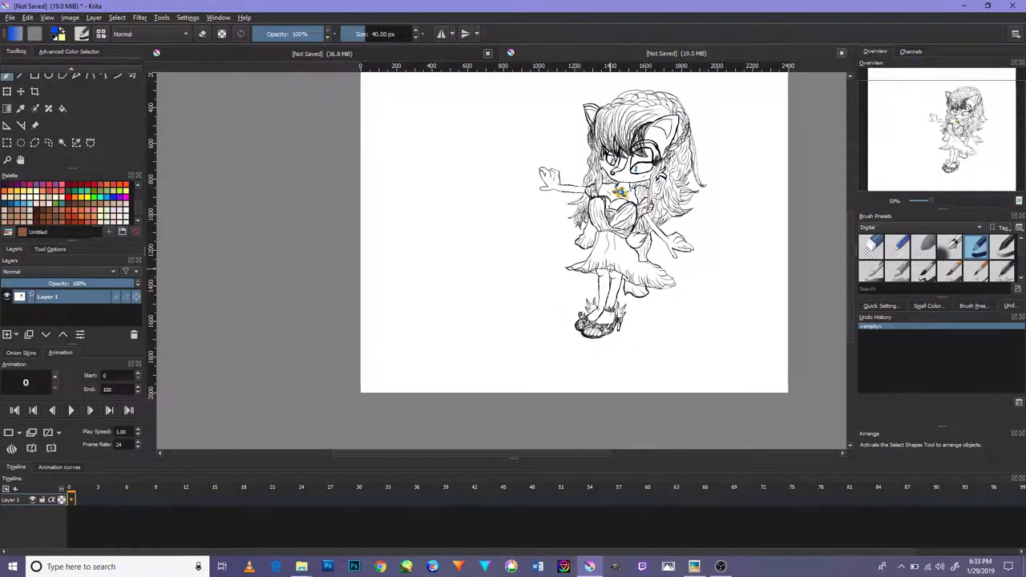
drag(665, 263, 572, 303)
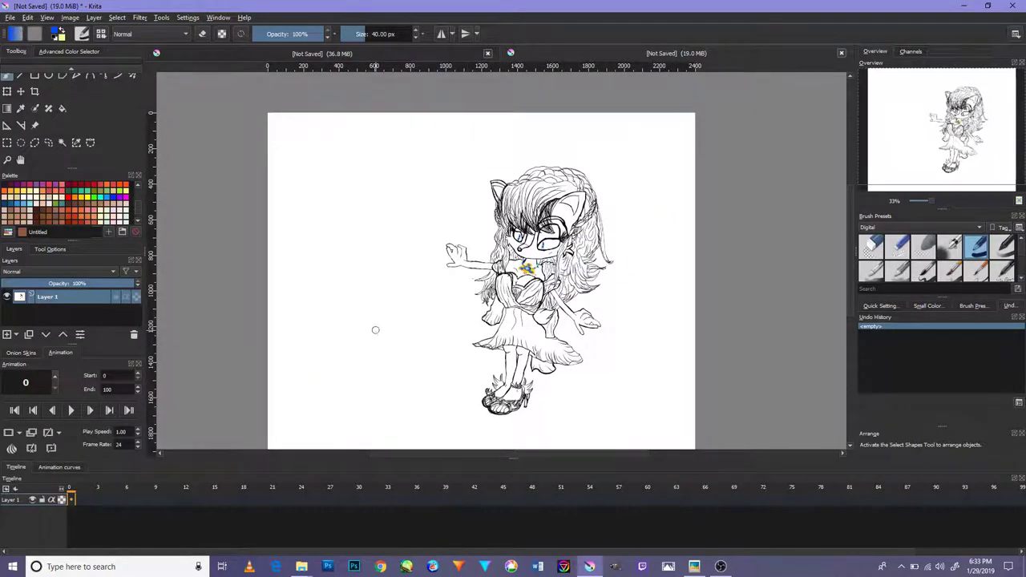
click(8, 334)
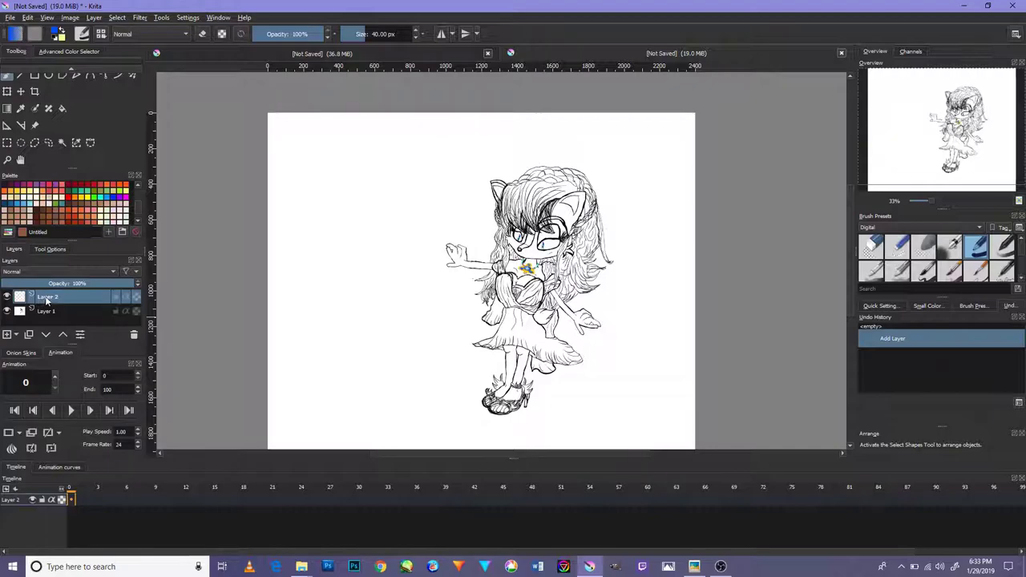
drag(47, 302, 47, 324)
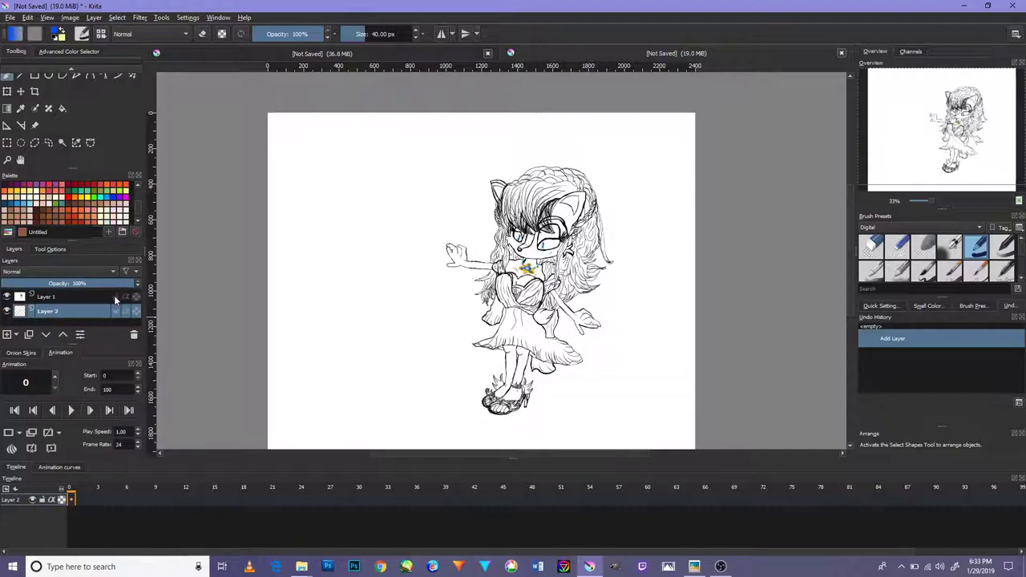
click(7, 297)
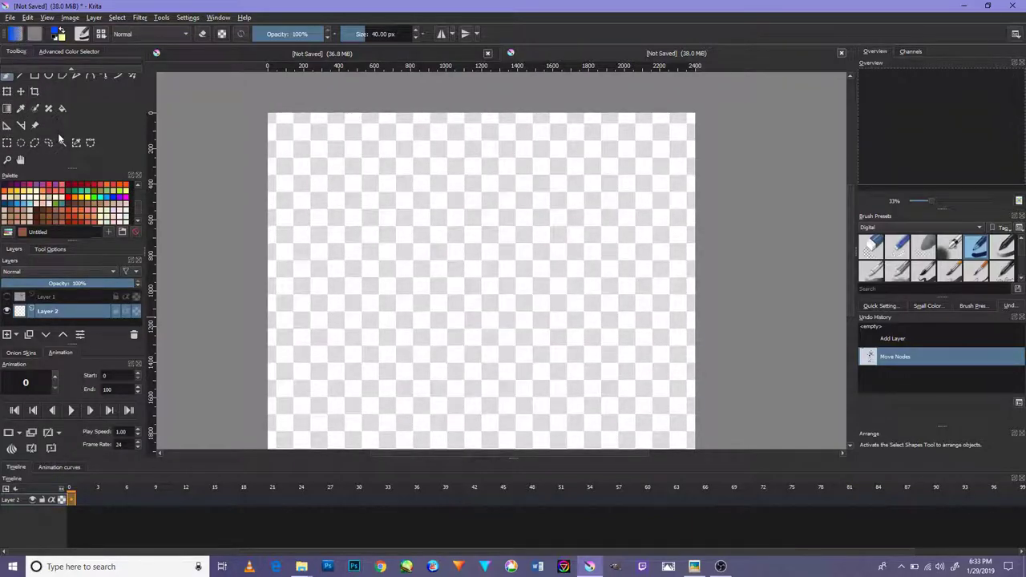
Step: Paint a light grey #f5f5f5 stroke with a 342 px brush across the middle of the new layer
click(86, 64)
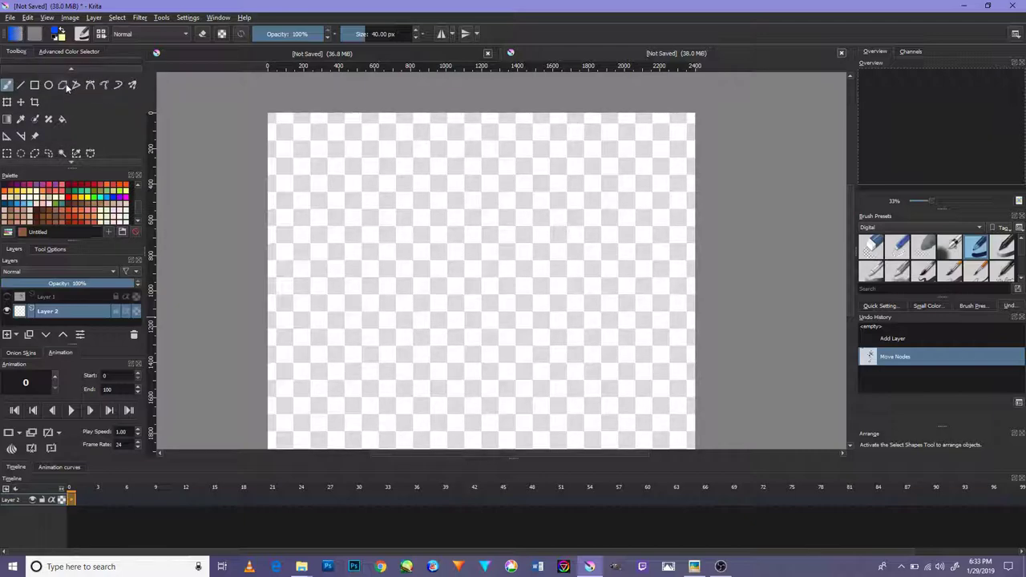
click(78, 69)
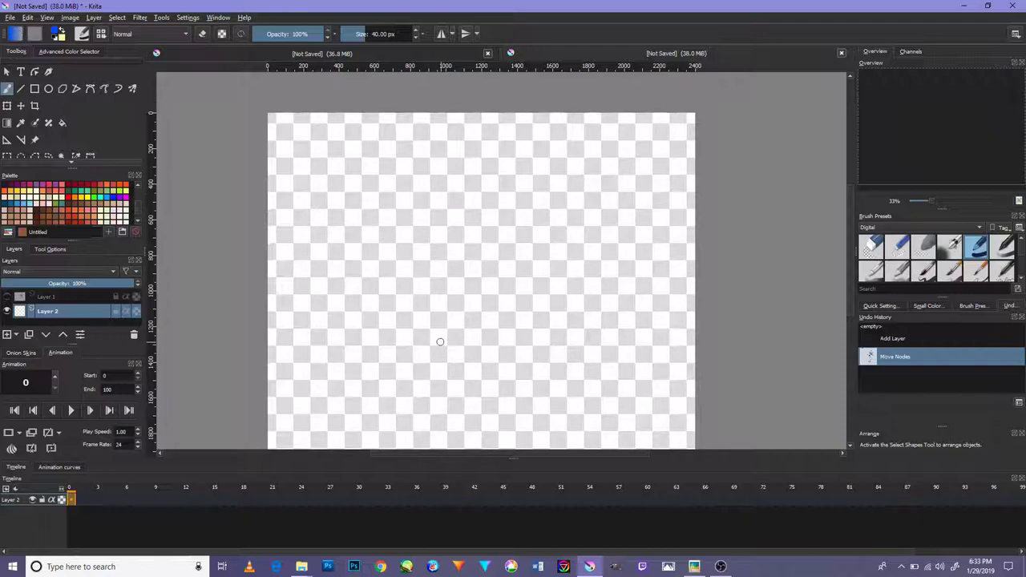
click(57, 32)
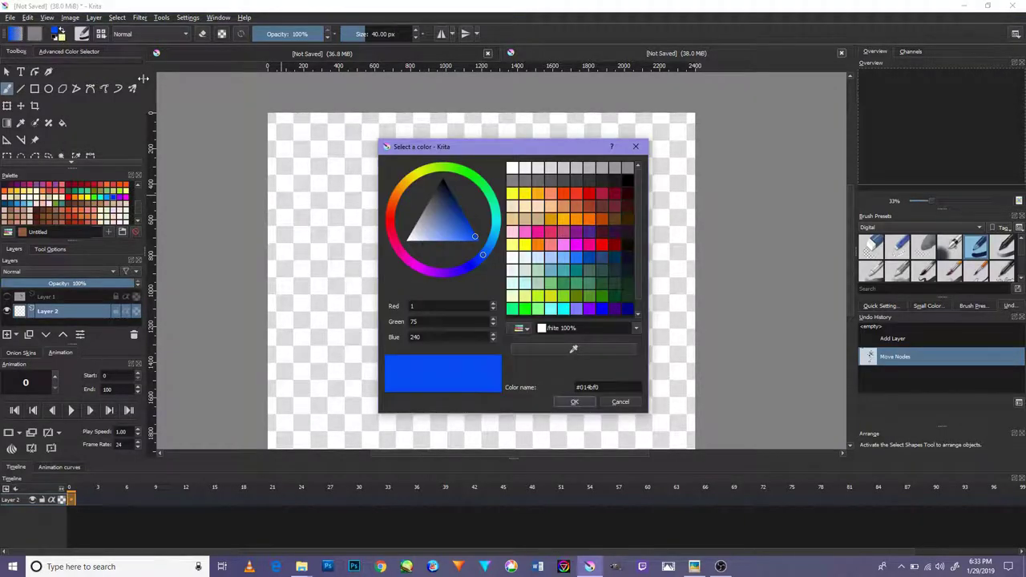
drag(433, 221, 380, 241)
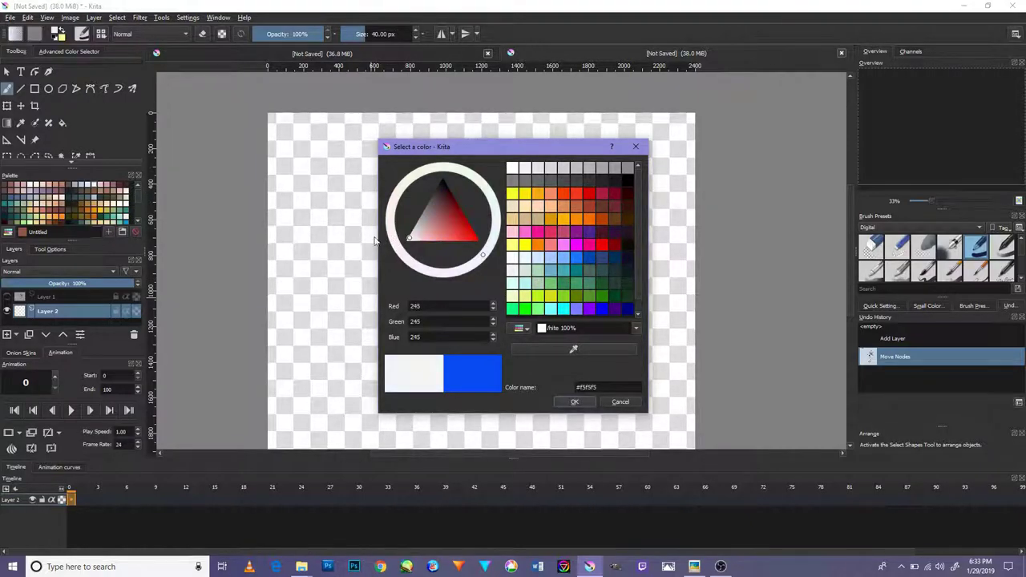
click(573, 402)
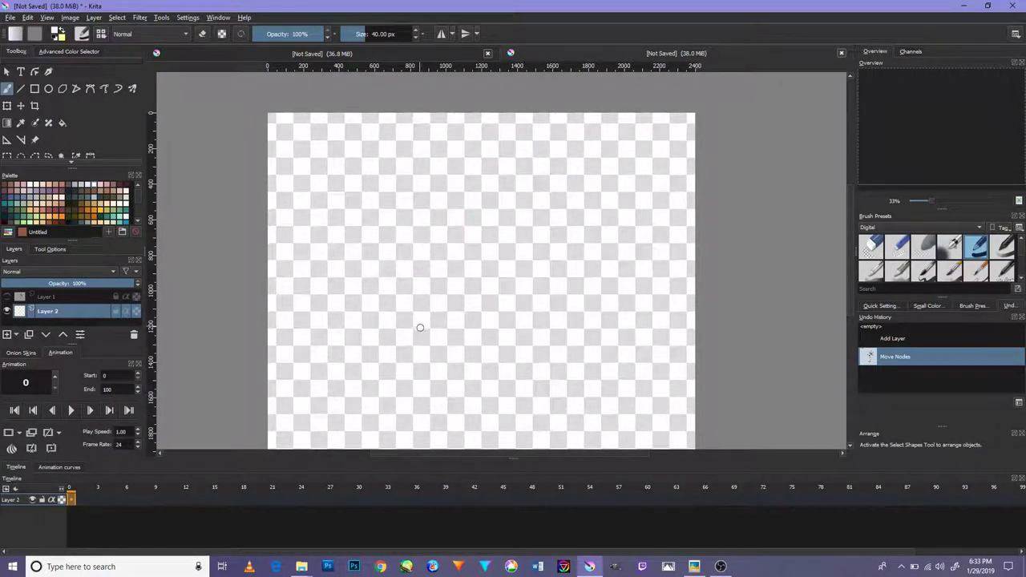
key(bracketright)
key(bracketright)
key(bracketright)
key(bracketright)
key(bracketright)
key(bracketright)
key(bracketright)
key(bracketright)
key(bracketright)
key(bracketright)
key(bracketright)
key(bracketright)
key(bracketright)
key(bracketright)
key(bracketright)
key(bracketright)
key(bracketright)
key(bracketright)
key(bracketright)
key(bracketright)
mouse_move(416, 339)
mouse_down()
mouse_move(484, 283)
mouse_move(513, 301)
mouse_up()
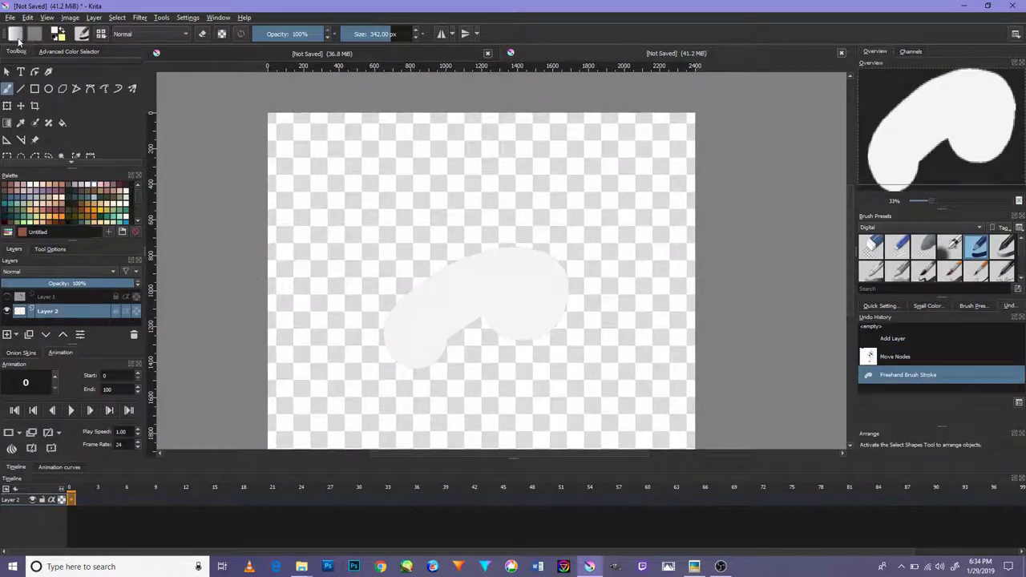
Step: Set the brush colour to white #ffffff and paint broad strokes over the upper and middle parts of the new layer
click(57, 32)
drag(424, 251, 375, 275)
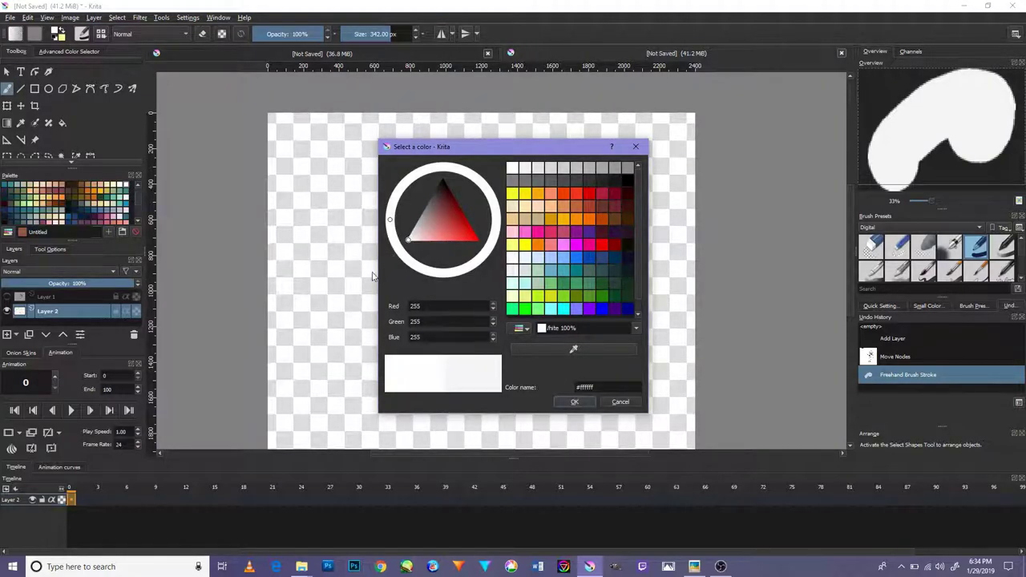
click(574, 402)
mouse_move(541, 355)
mouse_down()
mouse_move(332, 305)
mouse_move(540, 149)
mouse_move(757, 112)
mouse_move(380, 142)
mouse_move(621, 213)
mouse_up()
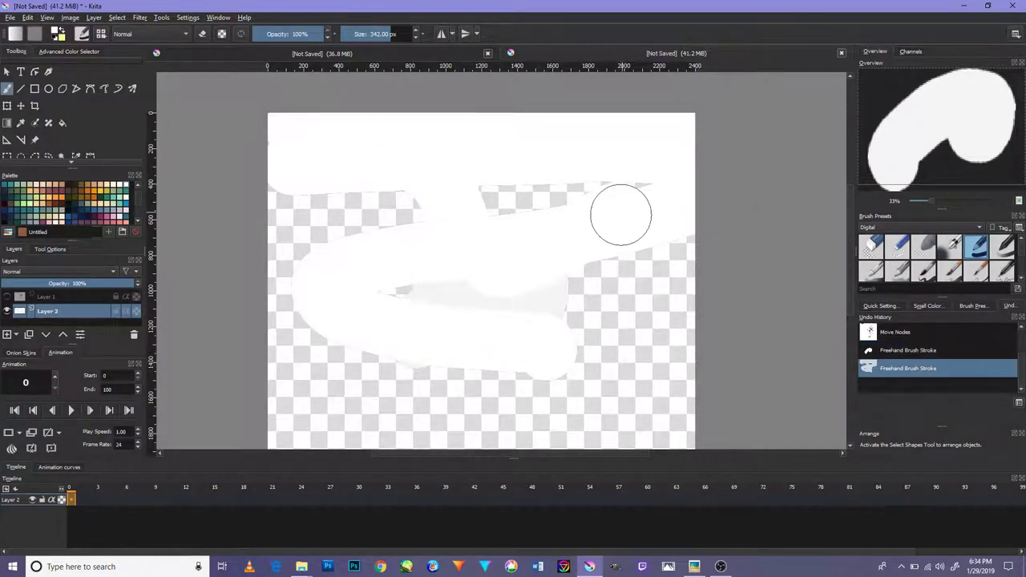
mouse_move(553, 247)
mouse_down()
mouse_move(593, 142)
mouse_move(497, 232)
mouse_up()
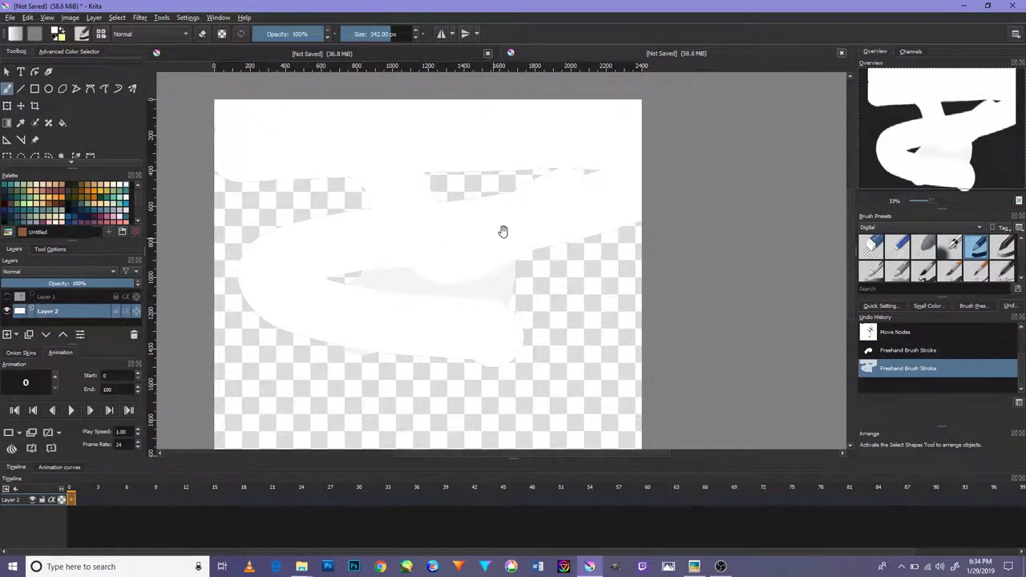
click(29, 18)
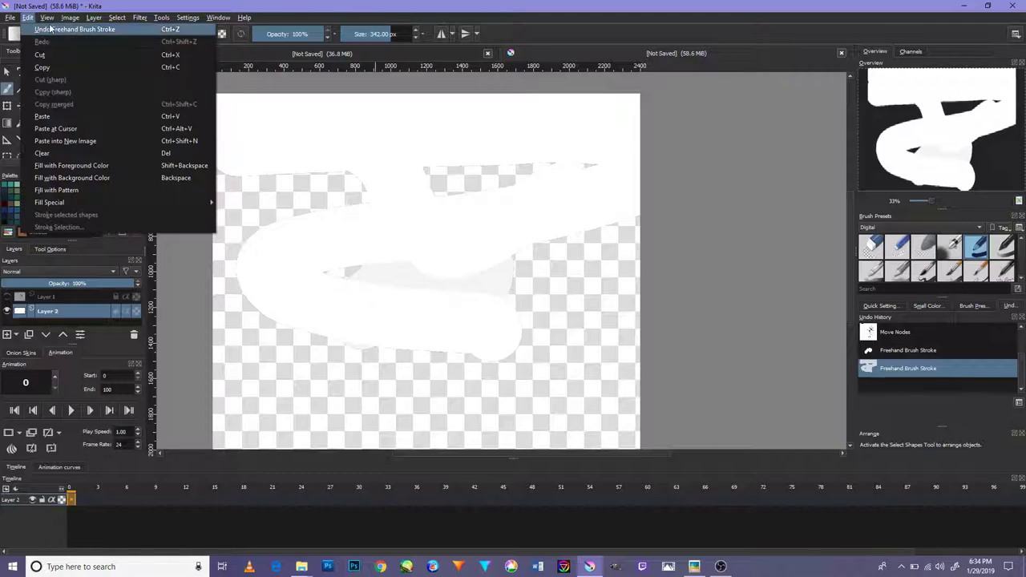
mouse_move(46, 18)
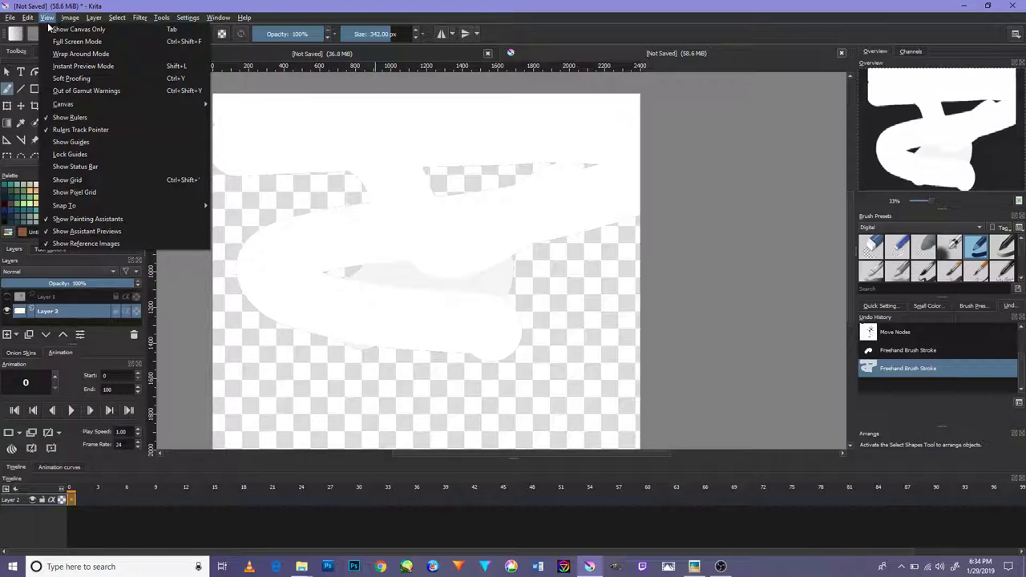
click(290, 184)
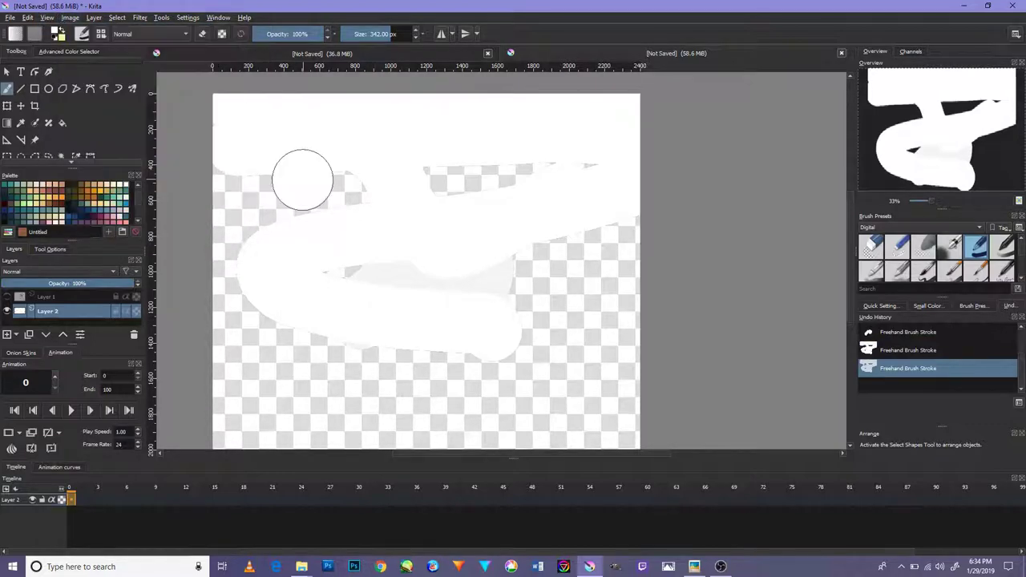
Step: Cover the rest of the background layer with white and make the line art layer visible again
mouse_move(305, 183)
mouse_down()
mouse_move(364, 172)
mouse_move(272, 214)
mouse_move(737, 265)
mouse_move(551, 314)
mouse_move(579, 287)
mouse_move(225, 273)
mouse_move(246, 232)
mouse_move(212, 247)
mouse_move(213, 284)
mouse_up()
key(space)
drag(476, 277, 494, 206)
mouse_move(756, 392)
mouse_down()
mouse_move(524, 358)
mouse_move(331, 357)
mouse_move(232, 303)
mouse_move(438, 281)
mouse_move(374, 301)
mouse_move(458, 331)
mouse_move(509, 293)
mouse_move(225, 292)
mouse_move(553, 320)
mouse_move(624, 368)
mouse_move(627, 308)
mouse_move(341, 267)
mouse_up()
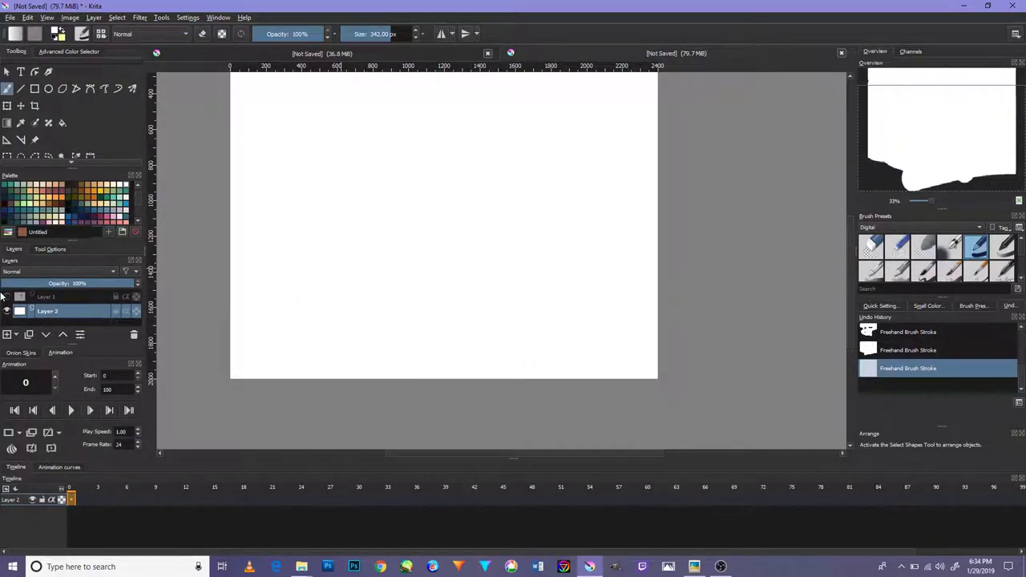
click(7, 297)
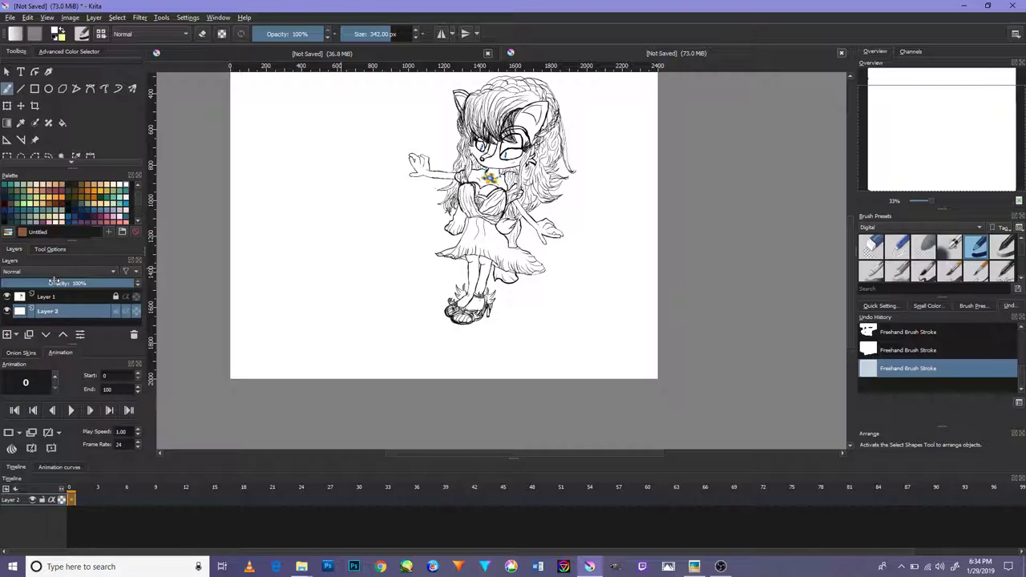
Step: Inspect the line art up close around the skirt and shoes, and bring up the quick brush settings
scroll(484, 261, up, 3)
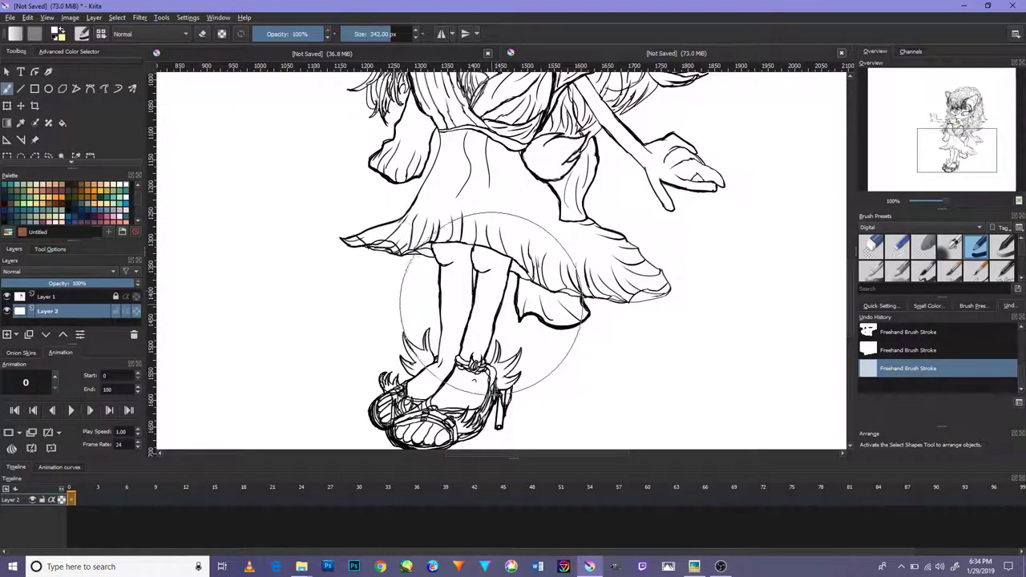
drag(522, 274, 608, 190)
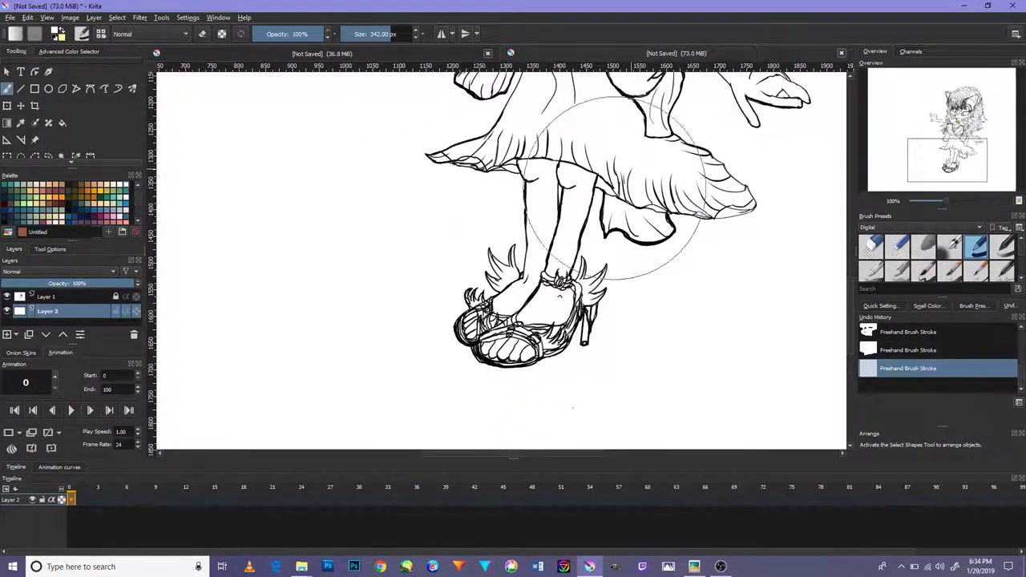
scroll(527, 282, down, 6)
scroll(539, 287, up, 3)
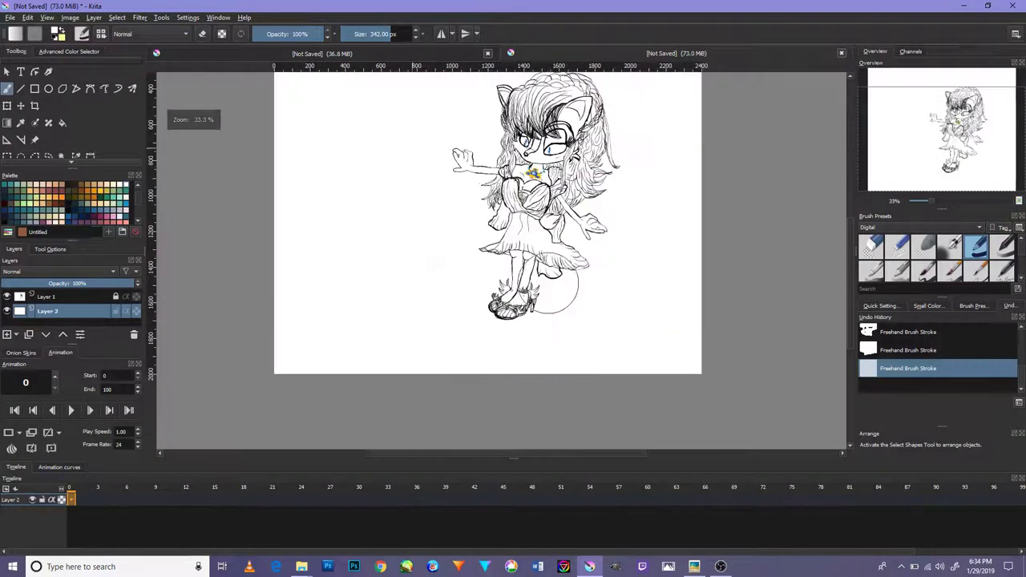
scroll(530, 307, up, 3)
scroll(528, 308, up, 2)
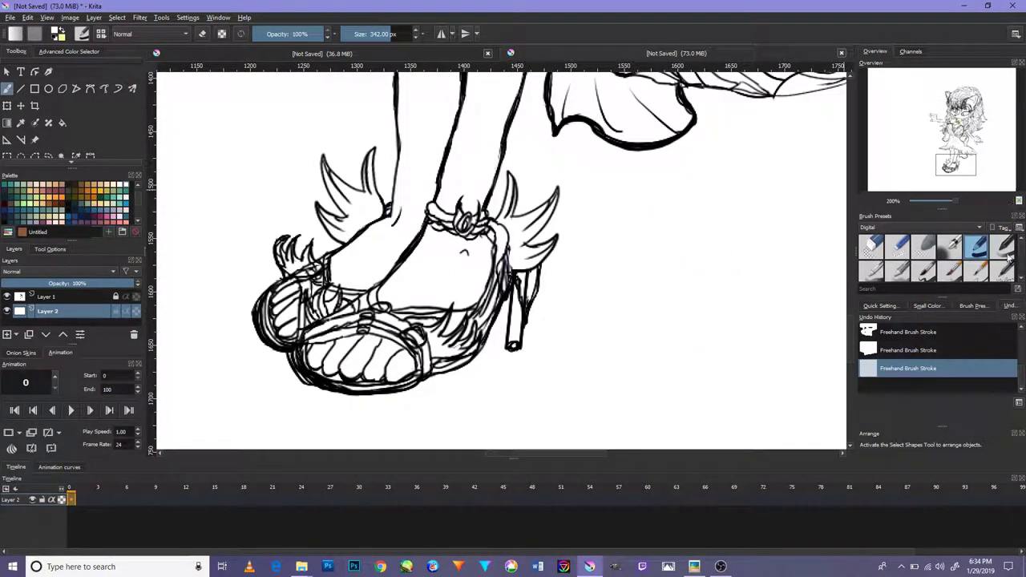
click(975, 308)
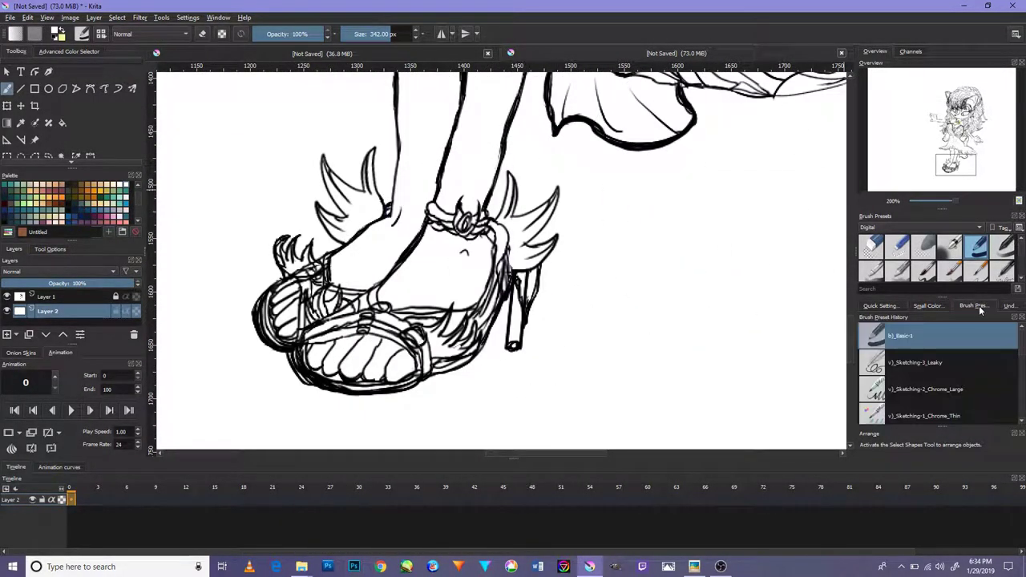
click(929, 306)
click(881, 306)
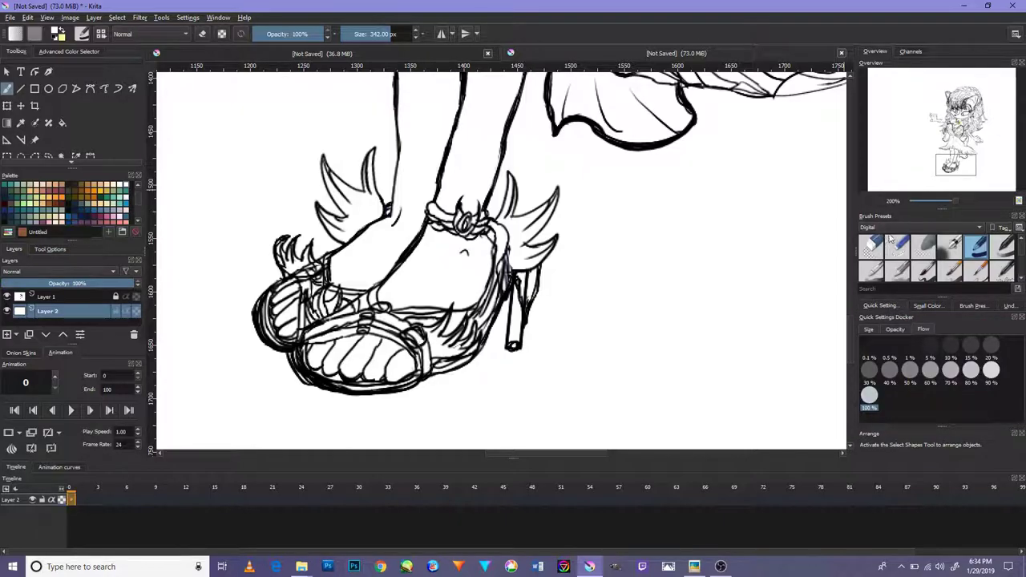
Step: Switch to the digital brush preset following Basic-1, reduce its size to 1 px and choose a near-black dark red colour
click(1003, 253)
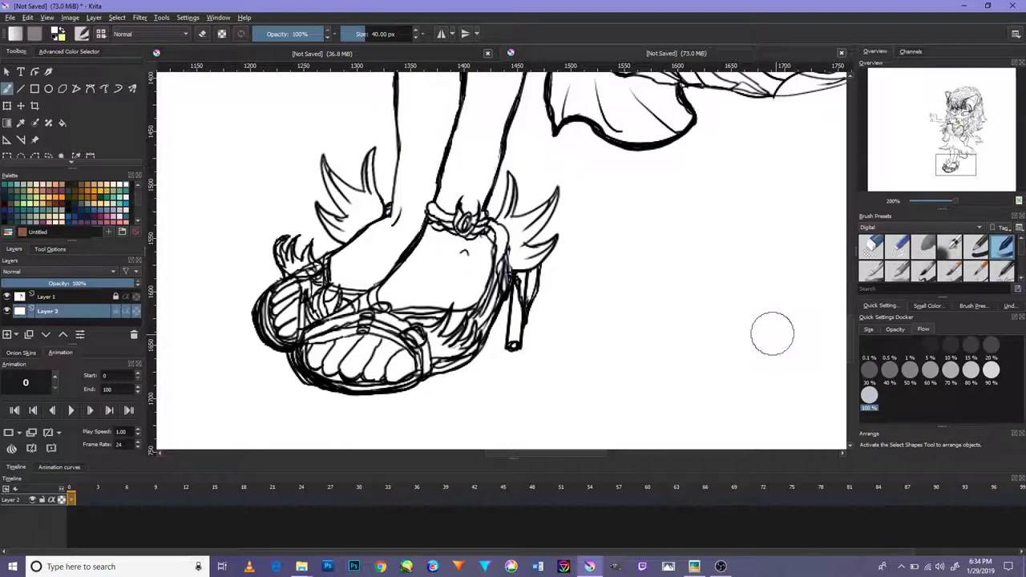
key(bracketleft)
key(bracketleft)
key(bracketleft)
key(bracketleft)
key(bracketleft)
key(bracketleft)
key(bracketleft)
key(bracketleft)
key(bracketleft)
key(bracketleft)
key(bracketleft)
key(bracketleft)
key(bracketleft)
key(bracketleft)
key(bracketleft)
key(bracketleft)
key(bracketleft)
key(bracketleft)
key(bracketleft)
key(bracketleft)
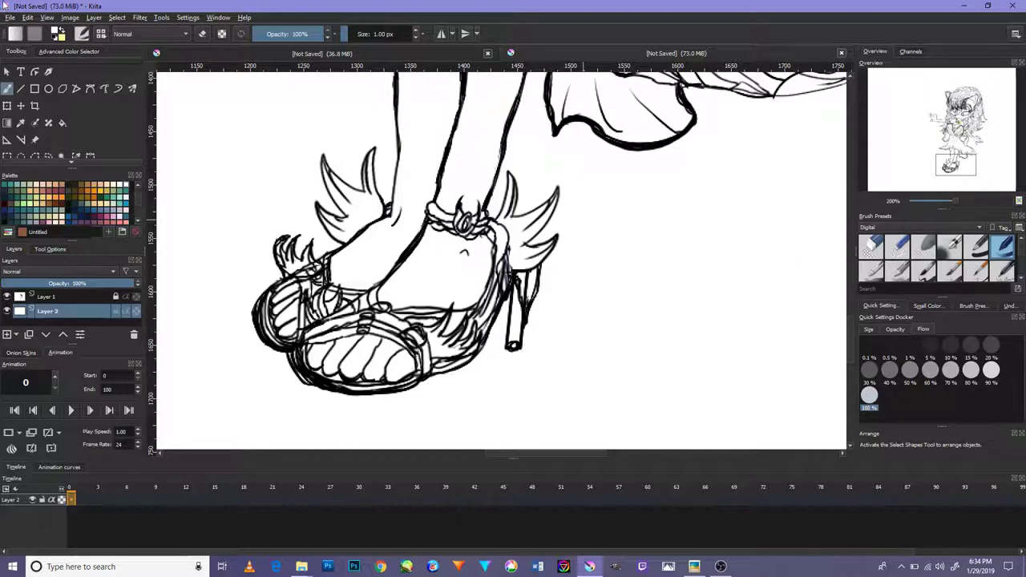
click(60, 37)
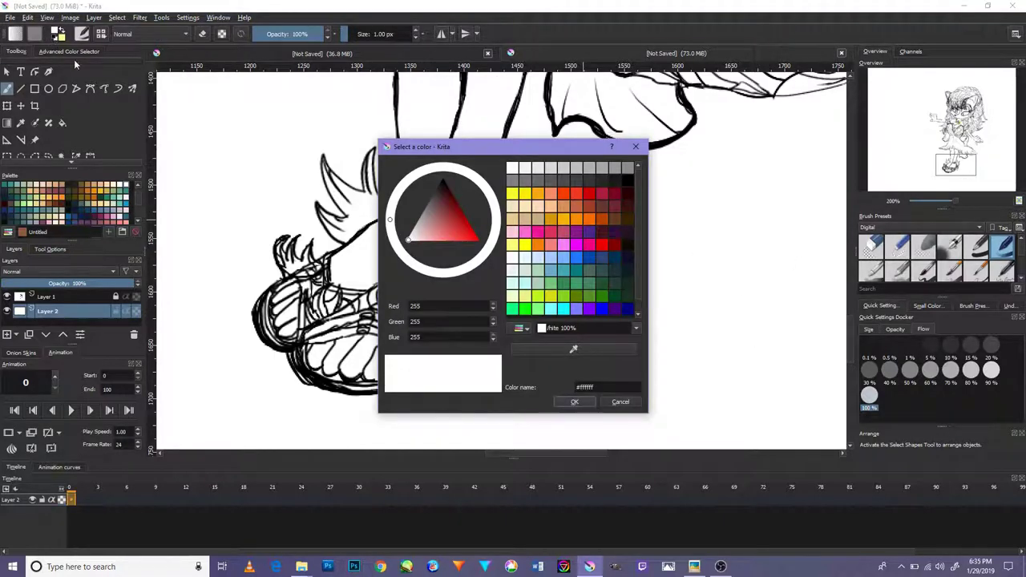
click(445, 189)
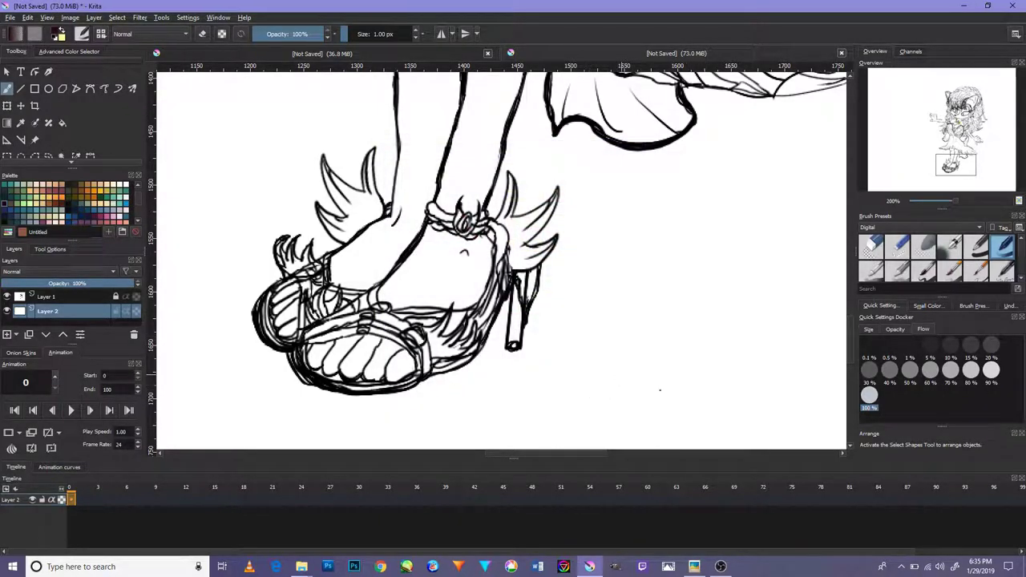
Step: Add a new layer above the line art layer and draw thin 1 px test scribbles and a curve beside the shoes
click(59, 296)
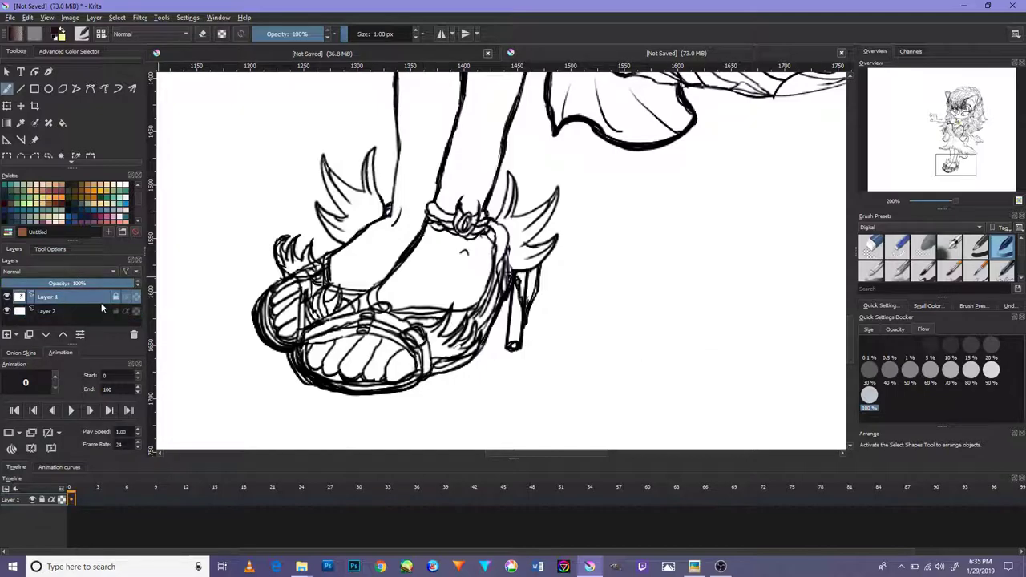
click(8, 334)
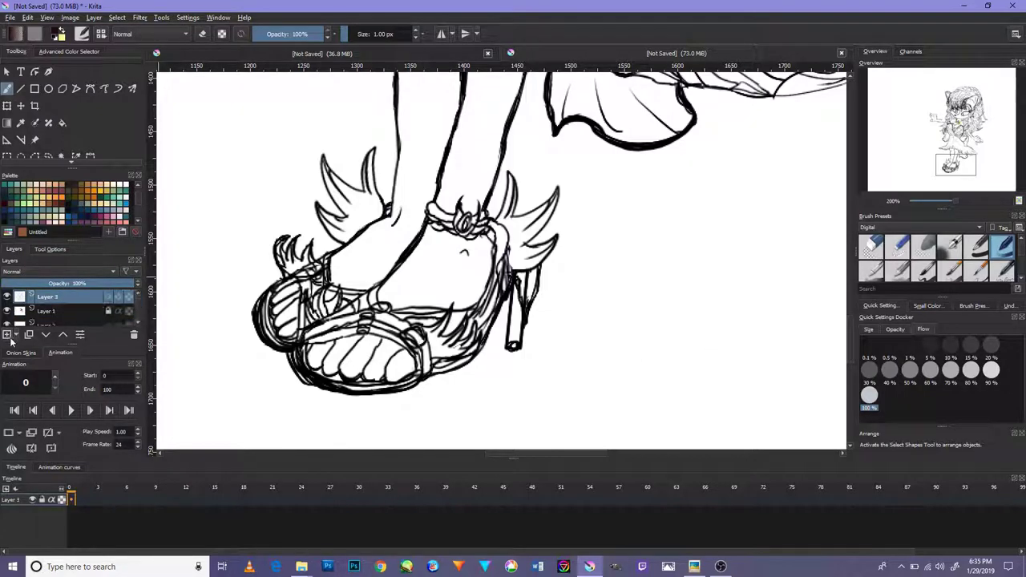
drag(786, 293, 717, 362)
mouse_move(786, 311)
mouse_down()
mouse_move(733, 357)
mouse_move(705, 365)
mouse_up()
mouse_move(742, 290)
mouse_down()
mouse_move(709, 357)
mouse_move(746, 336)
mouse_move(739, 331)
mouse_up()
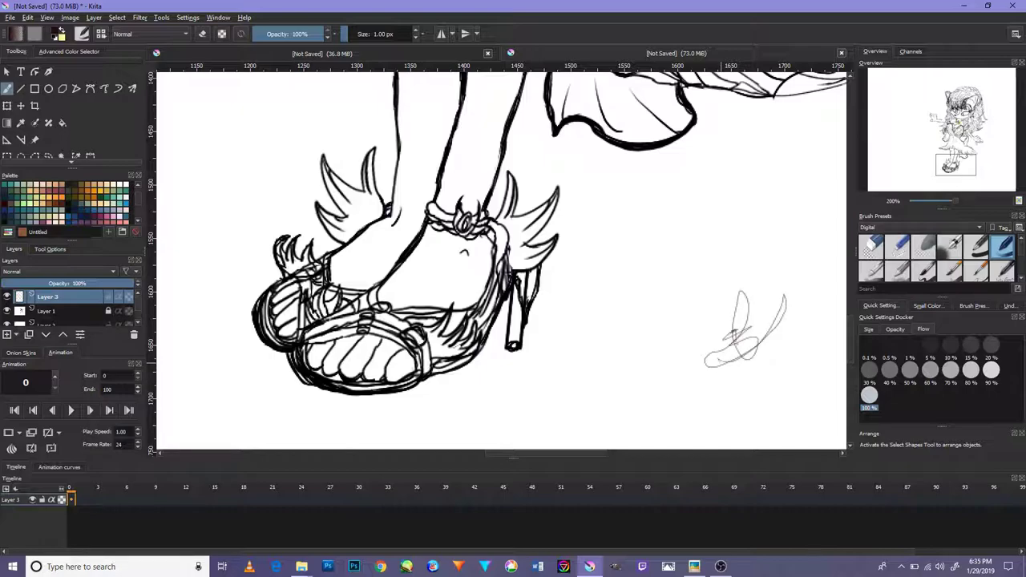
scroll(744, 346, up, 3)
scroll(749, 359, down, 3)
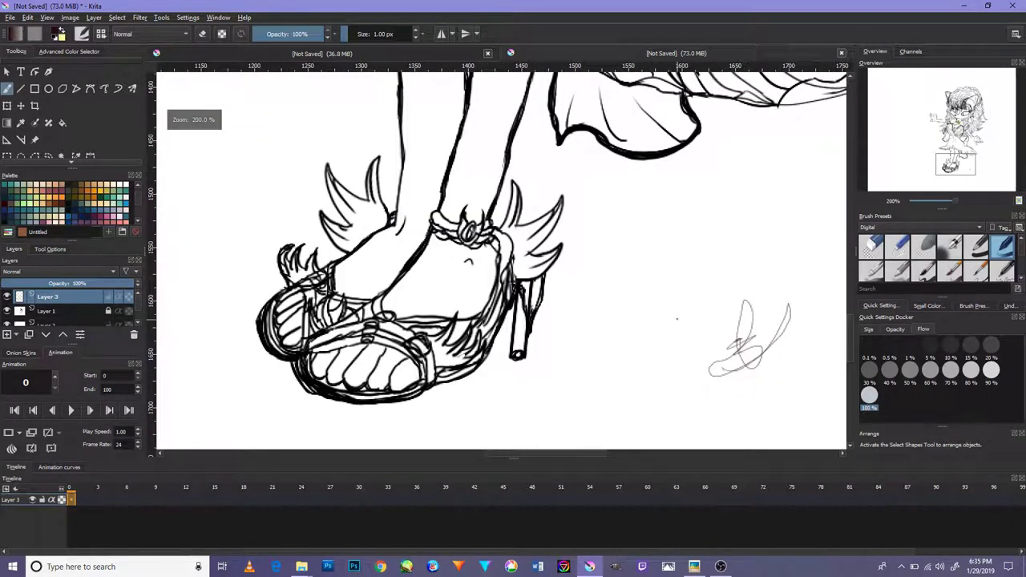
drag(706, 280, 611, 354)
scroll(674, 328, down, 2)
scroll(674, 328, up, 2)
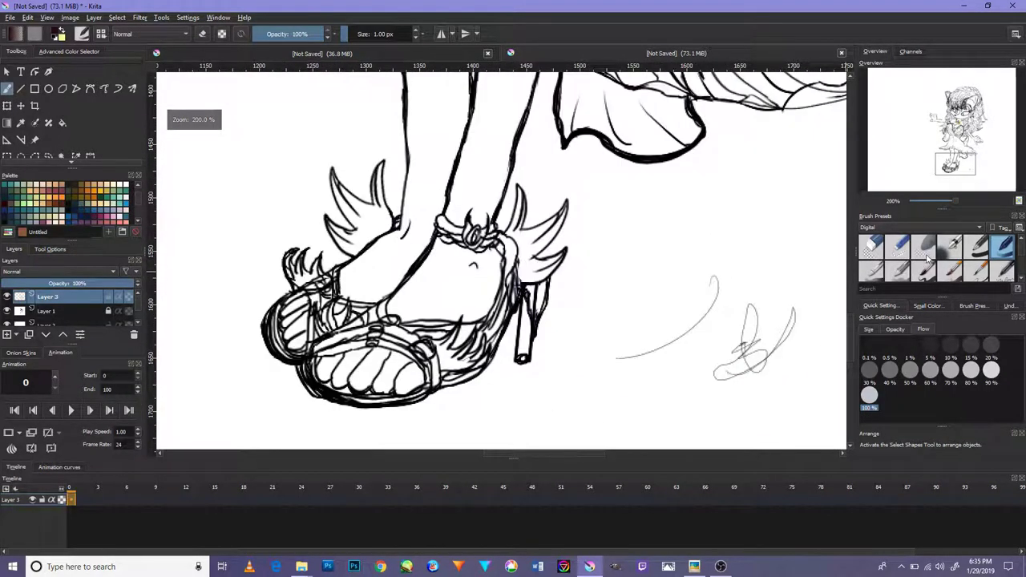
Step: Switch to the Basic-1 brush at 4 px and draw thick dark test strokes below the thin curve
click(976, 246)
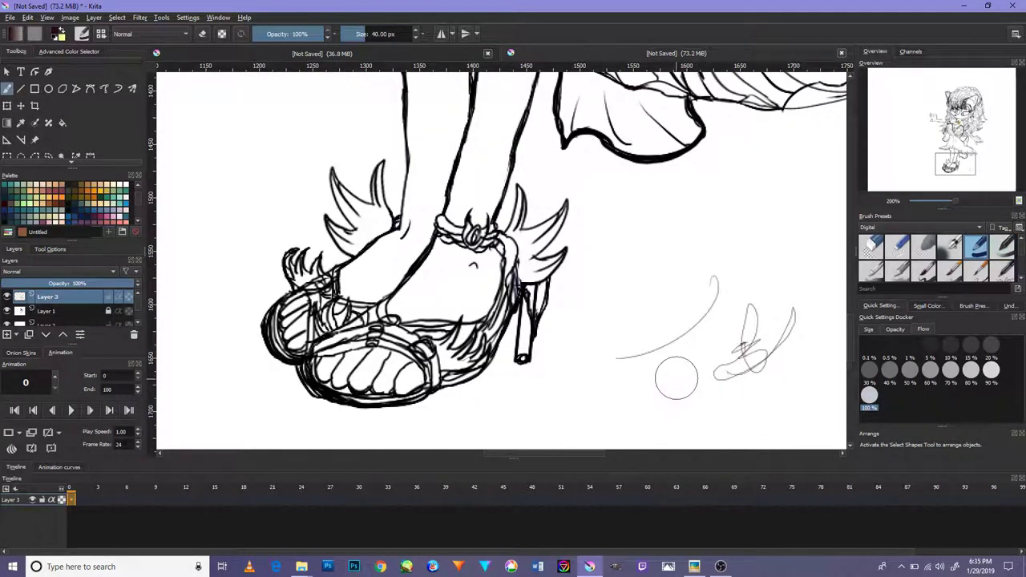
key(bracketleft)
key(bracketleft)
key(bracketleft)
key(bracketleft)
key(bracketleft)
key(bracketleft)
key(bracketleft)
key(bracketleft)
key(bracketleft)
key(bracketleft)
key(bracketleft)
key(bracketleft)
key(bracketleft)
key(bracketleft)
key(bracketleft)
key(bracketleft)
key(bracketleft)
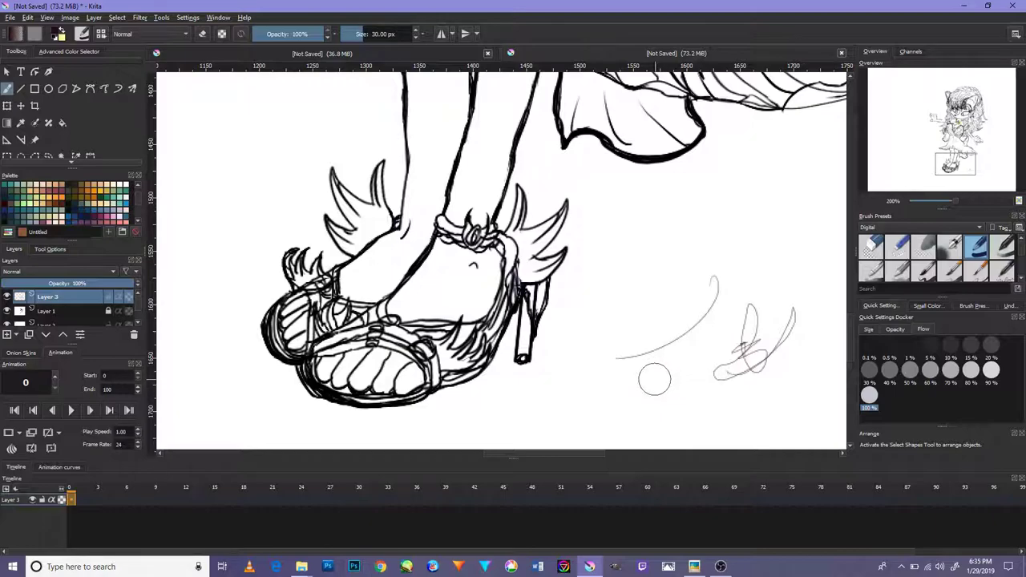
key(bracketleft)
key(bracketleft)
key(bracketleft)
mouse_move(655, 375)
mouse_down()
mouse_move(699, 333)
mouse_move(686, 414)
mouse_move(658, 380)
mouse_move(662, 428)
mouse_up()
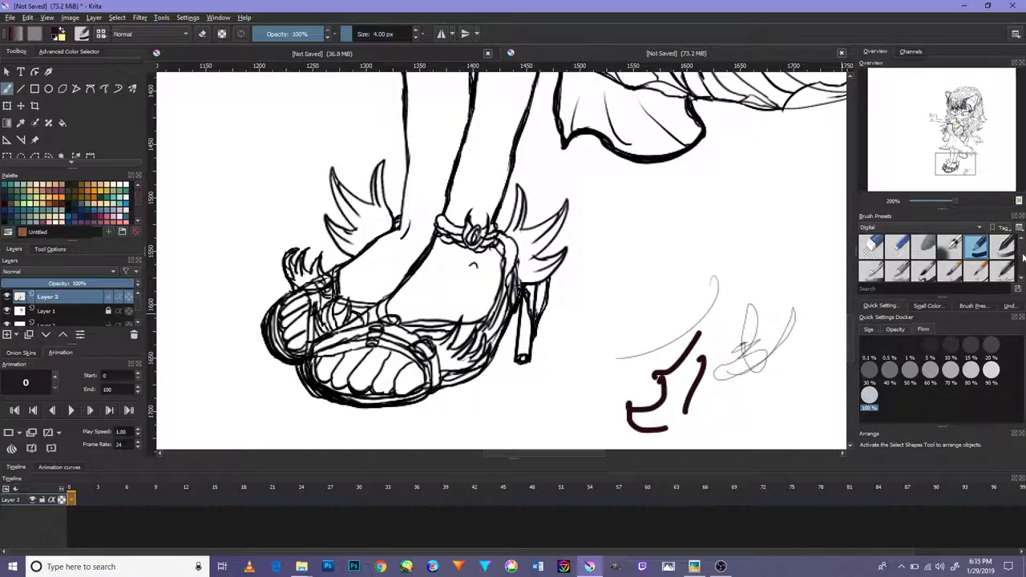
Step: Set the brush flow to 5%, draw an angular 4 px test stroke, and paint a soft blob with the neighbouring preset
drag(939, 297, 939, 316)
click(930, 388)
mouse_move(784, 406)
mouse_down()
mouse_move(799, 387)
mouse_move(768, 383)
mouse_move(813, 430)
mouse_up()
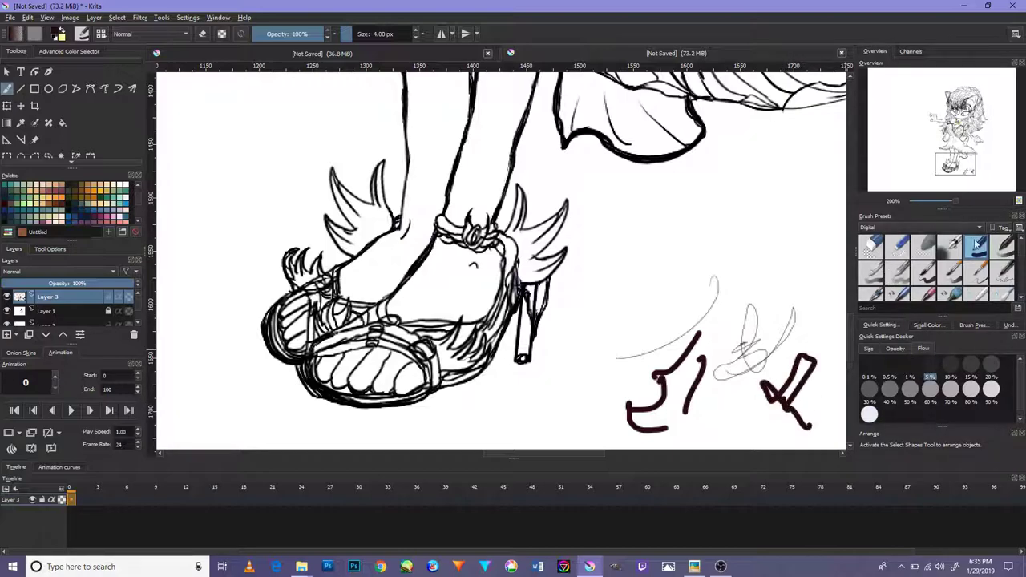
click(1000, 250)
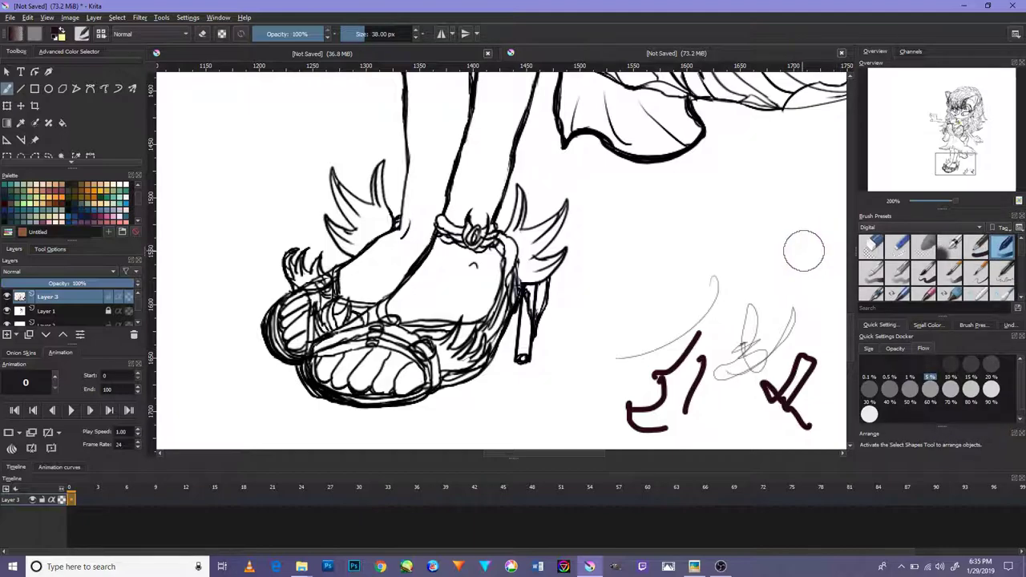
mouse_move(818, 242)
mouse_down()
mouse_move(769, 252)
mouse_move(784, 251)
mouse_move(795, 273)
mouse_up()
Step: Choose the soft pencil preset below the eraser, set it to 15 px and draw a faded test stroke beside the blob
click(876, 273)
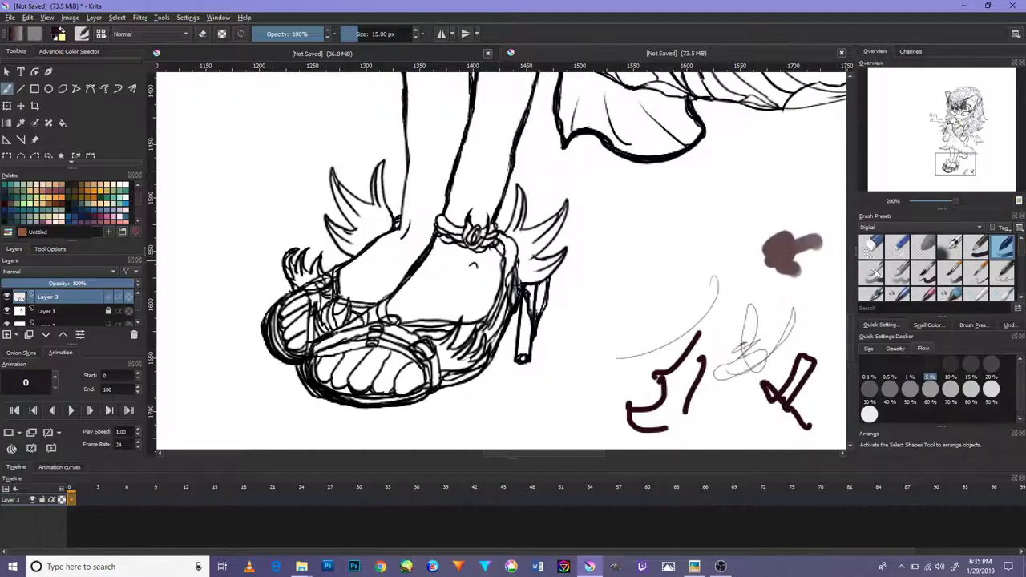
click(876, 275)
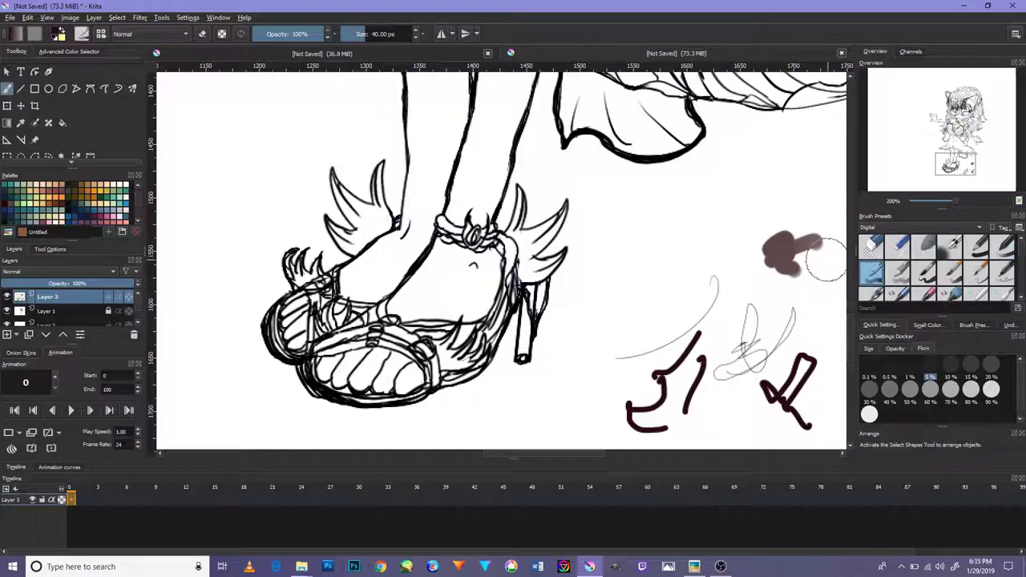
key(bracketleft)
key(bracketleft)
key(bracketleft)
drag(723, 204, 685, 257)
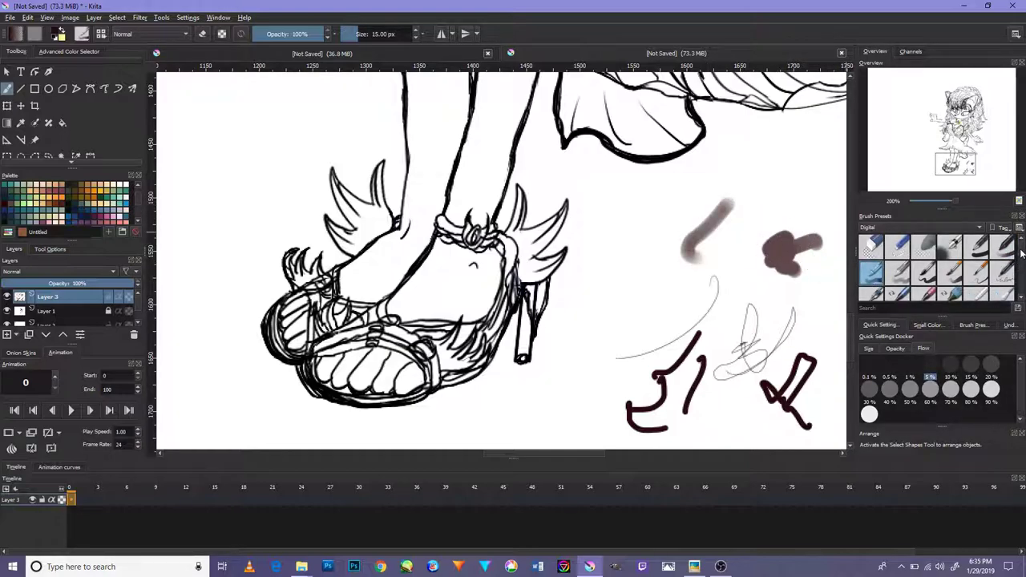
Step: Choose the Sketching-3 Leaky preset at 4 px and draw a short dark test stroke above the thin scribbles
drag(1022, 253, 1022, 299)
click(978, 292)
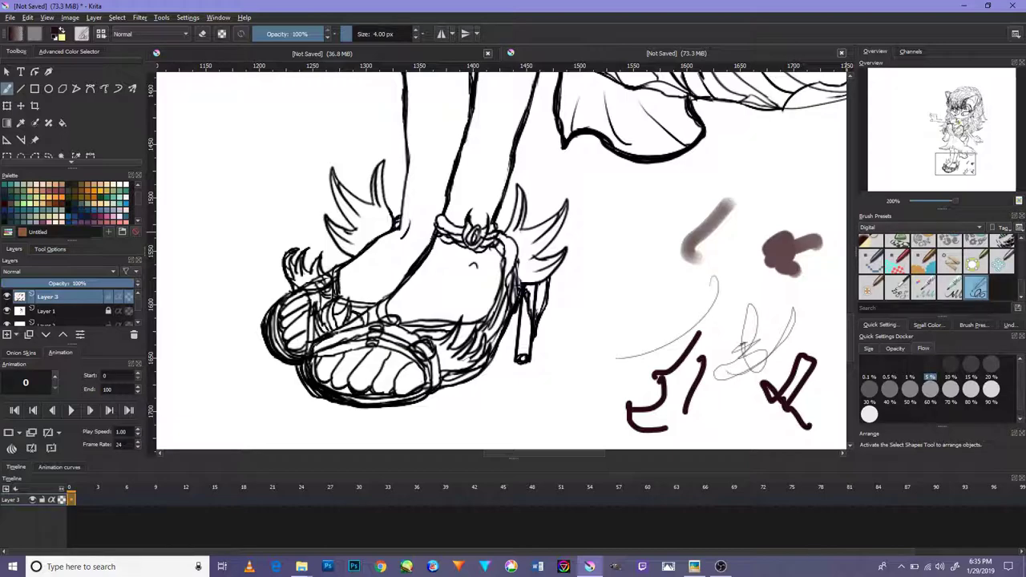
drag(724, 310, 746, 279)
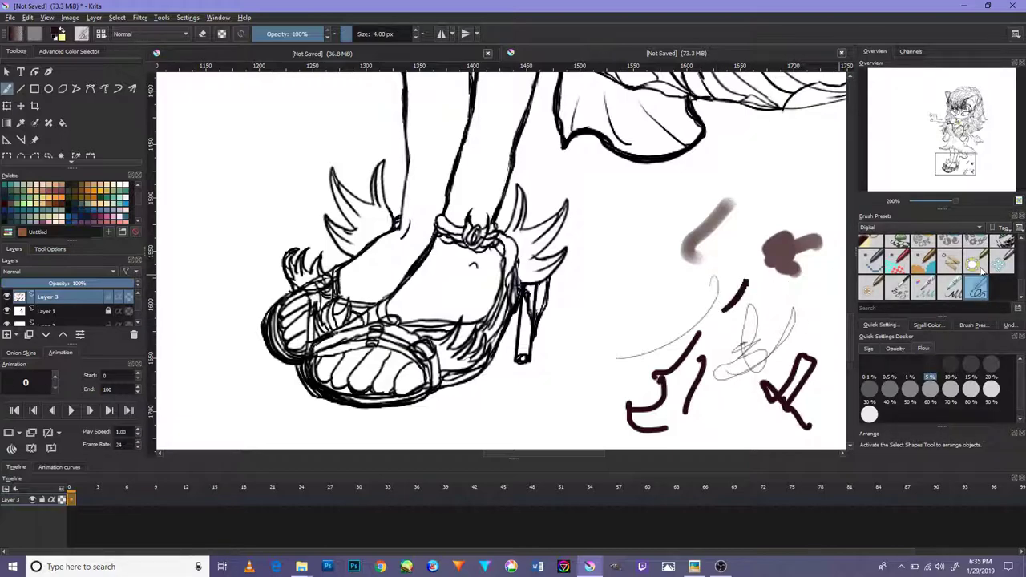
Step: Choose the Sketching-2 Chrome Large preset, set it to 10 px and draw a thin textured test stroke above the blob
click(953, 286)
key(bracketleft)
key(bracketleft)
key(bracketleft)
key(bracketleft)
key(bracketleft)
key(bracketleft)
key(bracketleft)
key(bracketleft)
key(bracketright)
key(bracketright)
key(bracketright)
key(bracketright)
key(bracketright)
key(bracketright)
key(bracketright)
key(bracketleft)
key(bracketleft)
key(bracketleft)
key(bracketleft)
key(bracketleft)
key(bracketleft)
key(bracketleft)
key(bracketleft)
key(bracketleft)
key(bracketleft)
key(bracketleft)
key(bracketleft)
key(bracketleft)
key(bracketleft)
key(bracketleft)
key(bracketleft)
key(bracketleft)
key(bracketleft)
key(bracketleft)
key(bracketleft)
drag(815, 181, 775, 206)
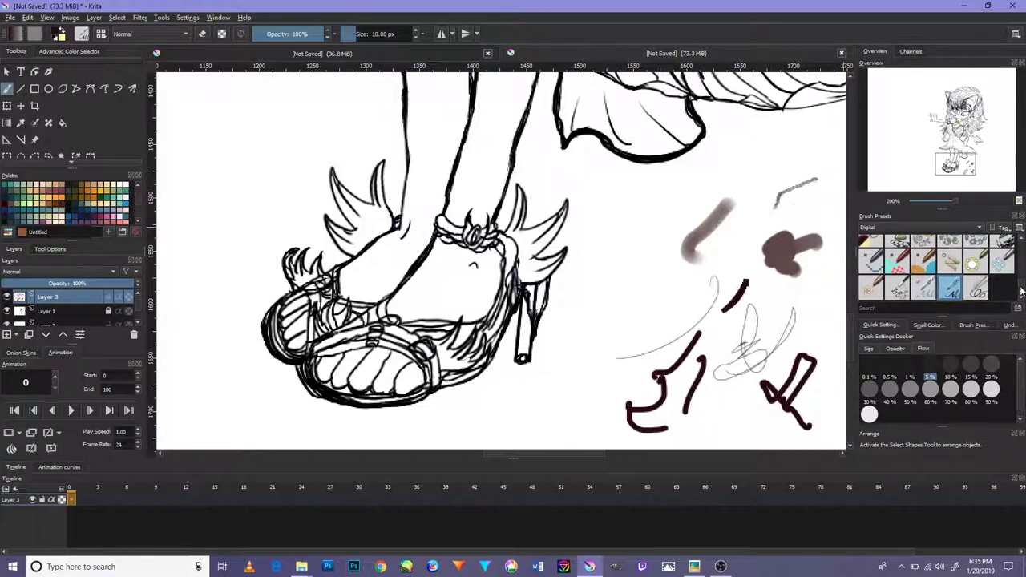
Step: Choose the blue pen preset that starts the third row of the Digital list, set it to 2 px and draw several curved test strokes
drag(1021, 294, 1023, 275)
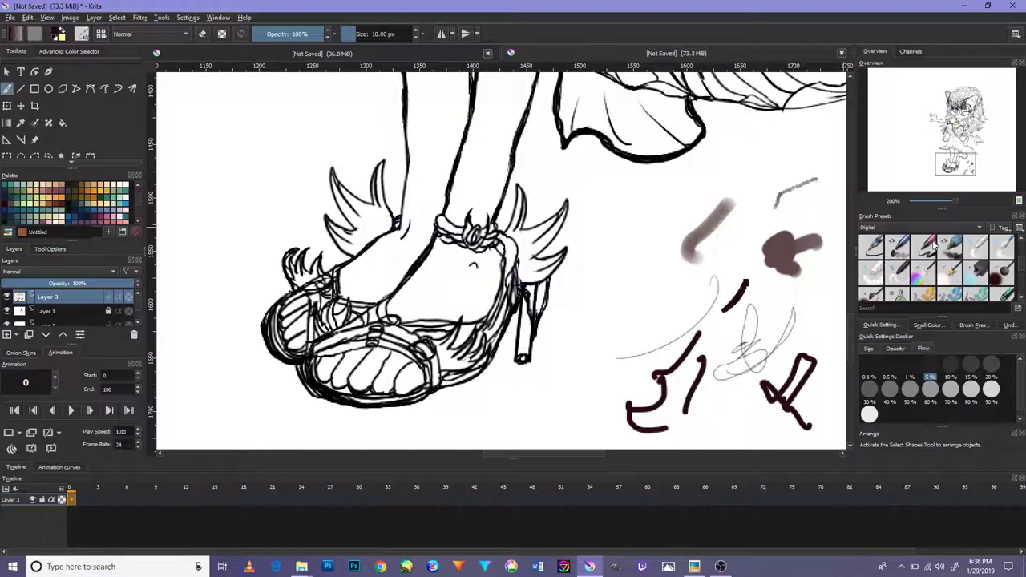
click(875, 247)
key(bracketleft)
drag(685, 278, 630, 329)
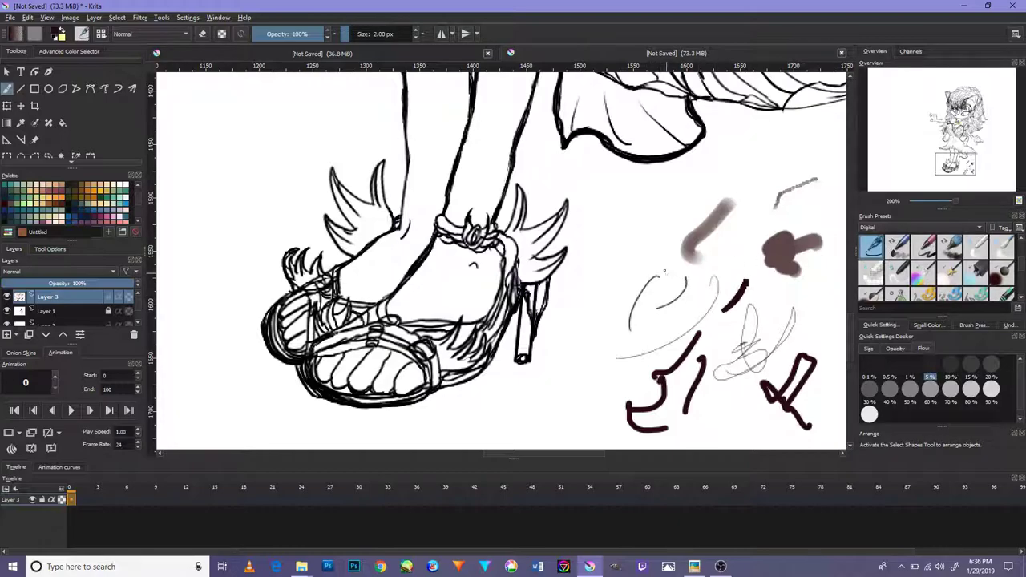
scroll(671, 282, up, 6)
drag(681, 272, 595, 357)
mouse_move(529, 365)
mouse_down()
mouse_move(570, 367)
mouse_move(792, 319)
mouse_up()
Step: Add short and looping 2 px test strokes around the curved ones to form a loose petal-like scribble
scroll(792, 320, down, 6)
scroll(784, 340, up, 4)
drag(699, 354, 716, 355)
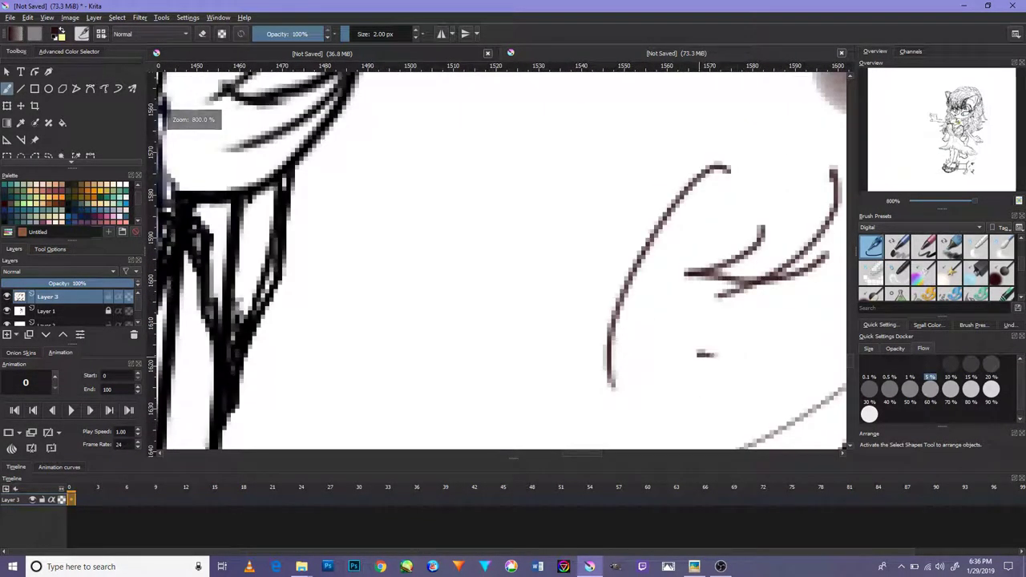
drag(785, 311, 794, 340)
mouse_move(673, 409)
mouse_down()
mouse_move(754, 374)
mouse_move(784, 345)
mouse_up()
mouse_move(554, 334)
mouse_down()
mouse_move(694, 263)
mouse_move(659, 356)
mouse_move(598, 303)
mouse_up()
Step: Choose the pen preset that ends the second row of the Digital list and draw looping 3 px test strokes below the petal scribble
scroll(730, 270, down, 3)
scroll(975, 252, down, 2)
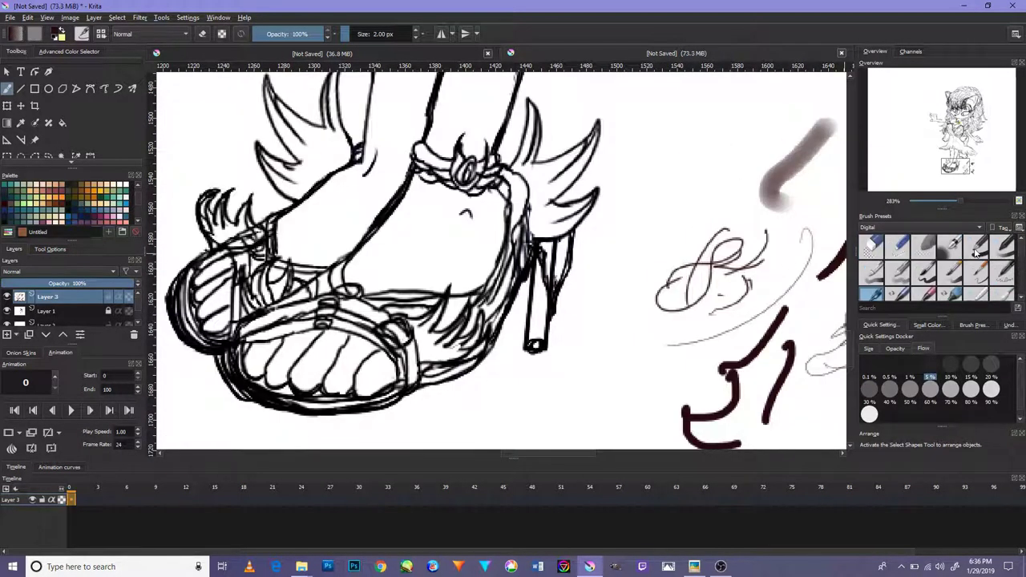
click(1002, 279)
mouse_move(622, 409)
mouse_down()
mouse_move(647, 380)
mouse_move(710, 352)
mouse_move(665, 415)
mouse_move(611, 433)
mouse_move(611, 402)
mouse_move(665, 383)
mouse_up()
scroll(665, 385, up, 1)
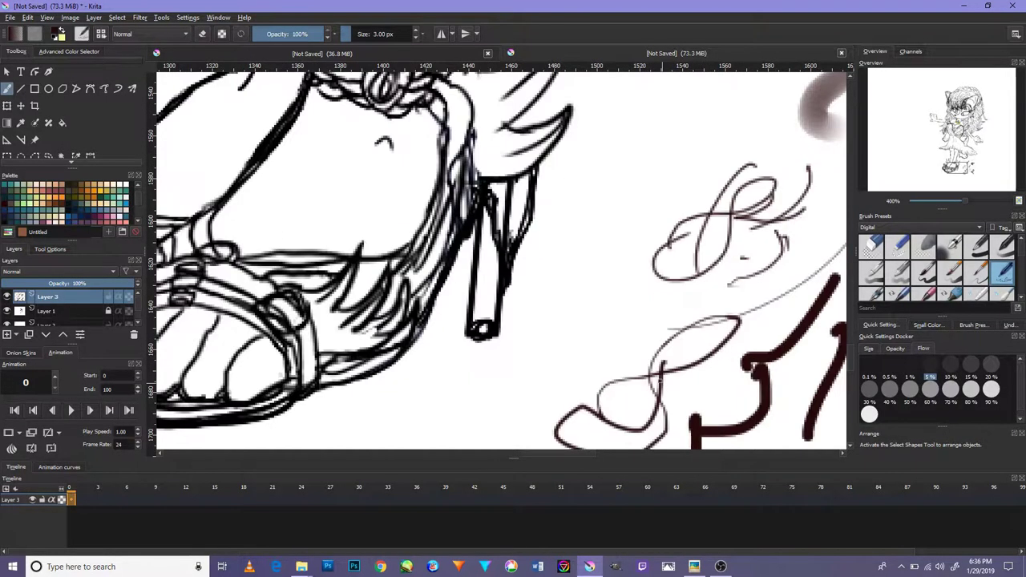
scroll(664, 384, down, 2)
scroll(614, 374, up, 2)
mouse_move(582, 387)
mouse_down()
mouse_move(669, 306)
mouse_move(622, 447)
mouse_move(682, 329)
mouse_move(682, 352)
mouse_up()
Step: Erase all test strokes beside the shoe on Layer 3 with the brush in eraser mode, enlarged to 35 px
scroll(681, 353, down, 5)
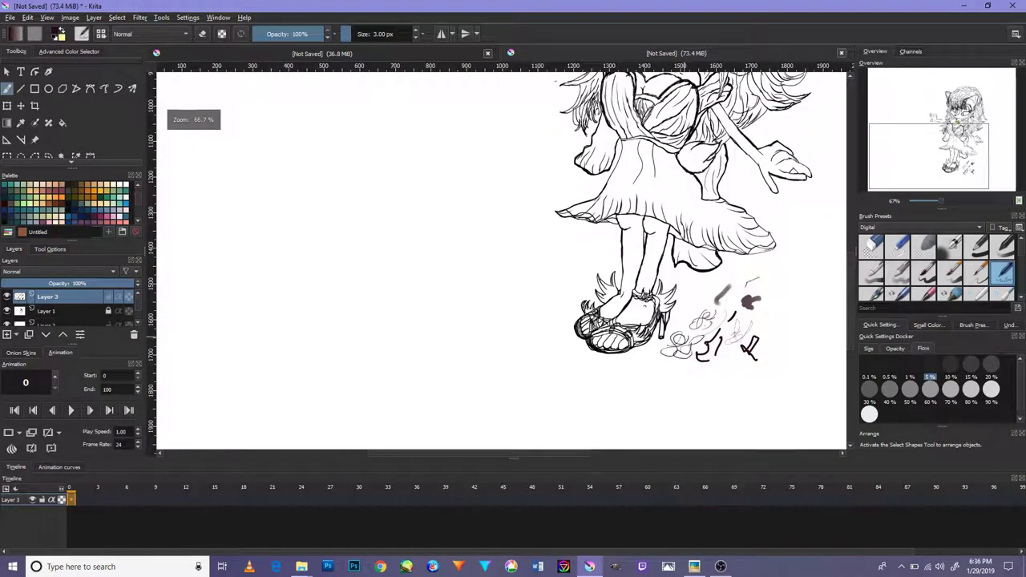
scroll(653, 383, up, 1)
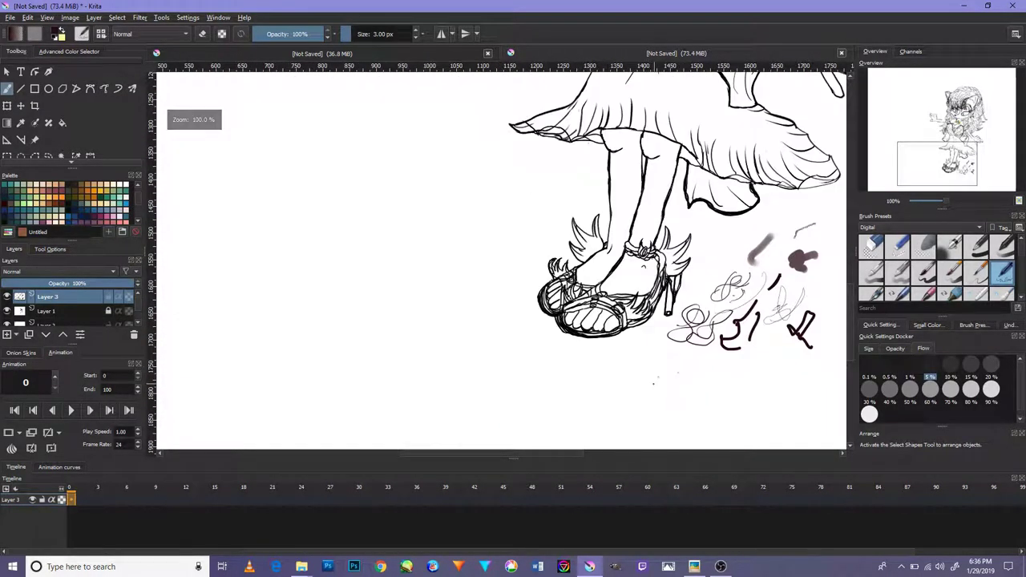
drag(721, 275, 632, 339)
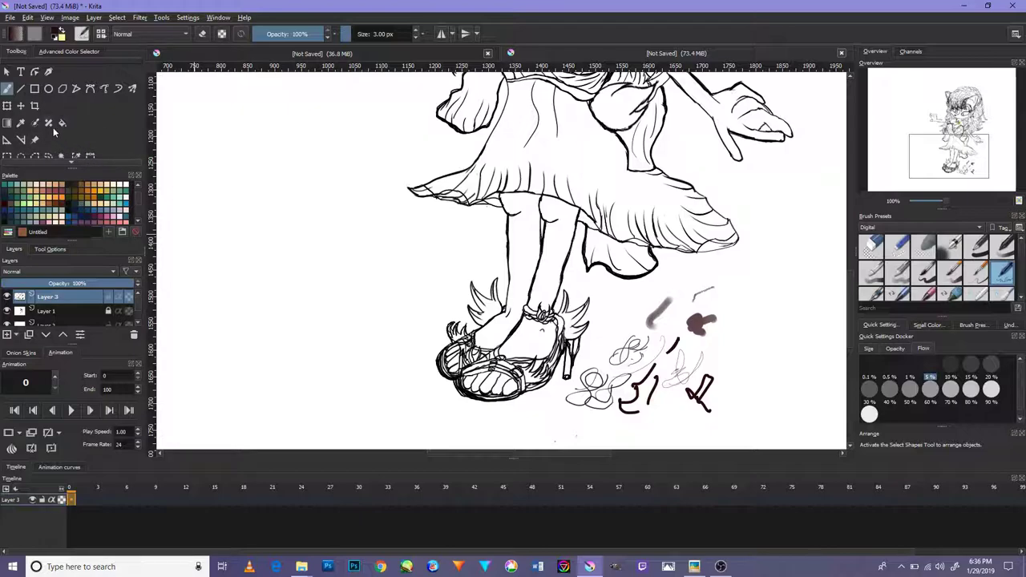
click(202, 35)
scroll(709, 394, up, 3)
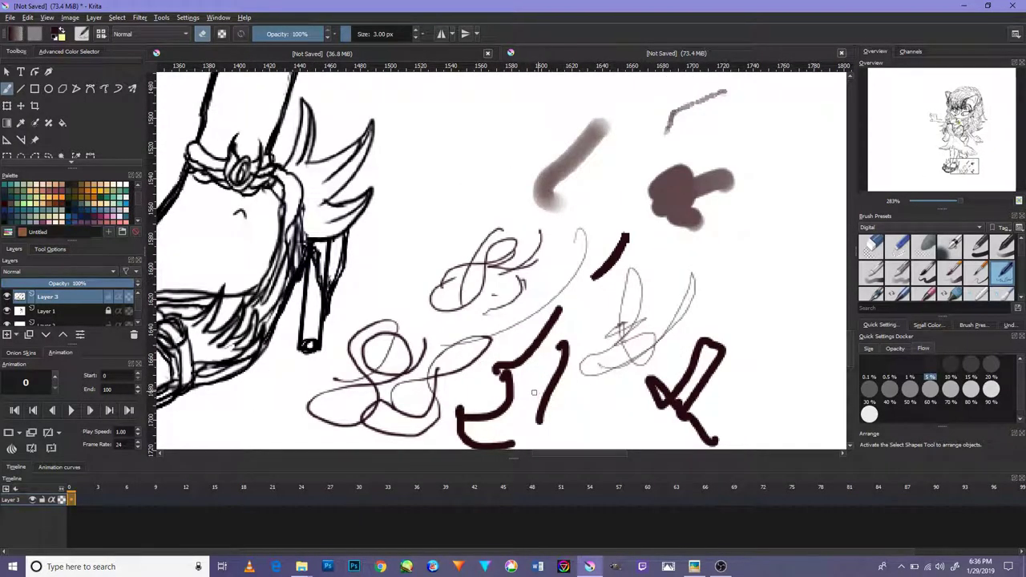
mouse_move(525, 392)
mouse_down()
mouse_move(536, 345)
mouse_move(481, 374)
mouse_move(492, 385)
mouse_move(533, 330)
mouse_move(521, 378)
mouse_move(590, 277)
mouse_move(480, 415)
mouse_move(573, 287)
mouse_move(554, 340)
mouse_move(510, 371)
mouse_move(524, 418)
mouse_move(579, 316)
mouse_move(590, 323)
mouse_move(580, 314)
mouse_move(674, 283)
mouse_move(683, 407)
mouse_move(701, 406)
mouse_move(640, 293)
mouse_move(646, 394)
mouse_move(621, 263)
mouse_move(592, 307)
mouse_move(617, 231)
mouse_move(624, 269)
mouse_move(687, 296)
mouse_move(759, 360)
mouse_move(691, 153)
mouse_move(743, 423)
mouse_move(669, 145)
mouse_move(714, 188)
mouse_move(716, 130)
mouse_move(746, 203)
mouse_move(708, 134)
mouse_move(636, 171)
mouse_move(656, 174)
mouse_move(658, 219)
mouse_move(694, 159)
mouse_move(651, 176)
mouse_move(602, 243)
mouse_move(564, 245)
mouse_move(493, 322)
mouse_move(494, 257)
mouse_move(449, 335)
mouse_move(522, 175)
mouse_move(287, 450)
mouse_move(300, 419)
mouse_move(296, 455)
mouse_move(350, 405)
mouse_move(452, 339)
mouse_move(391, 420)
mouse_move(398, 434)
mouse_move(512, 235)
mouse_move(538, 148)
mouse_move(435, 345)
mouse_move(475, 226)
mouse_move(462, 174)
mouse_move(553, 154)
mouse_move(567, 182)
mouse_move(499, 351)
mouse_move(508, 236)
mouse_move(416, 347)
mouse_move(538, 160)
mouse_move(602, 168)
mouse_move(574, 224)
mouse_up()
key(bracketright)
key(bracketright)
key(bracketright)
key(bracketright)
key(bracketright)
key(bracketright)
key(bracketright)
key(bracketright)
key(bracketright)
key(bracketright)
key(bracketright)
key(bracketright)
key(bracketright)
key(bracketright)
key(bracketright)
key(bracketright)
key(bracketright)
key(bracketright)
key(bracketright)
key(bracketright)
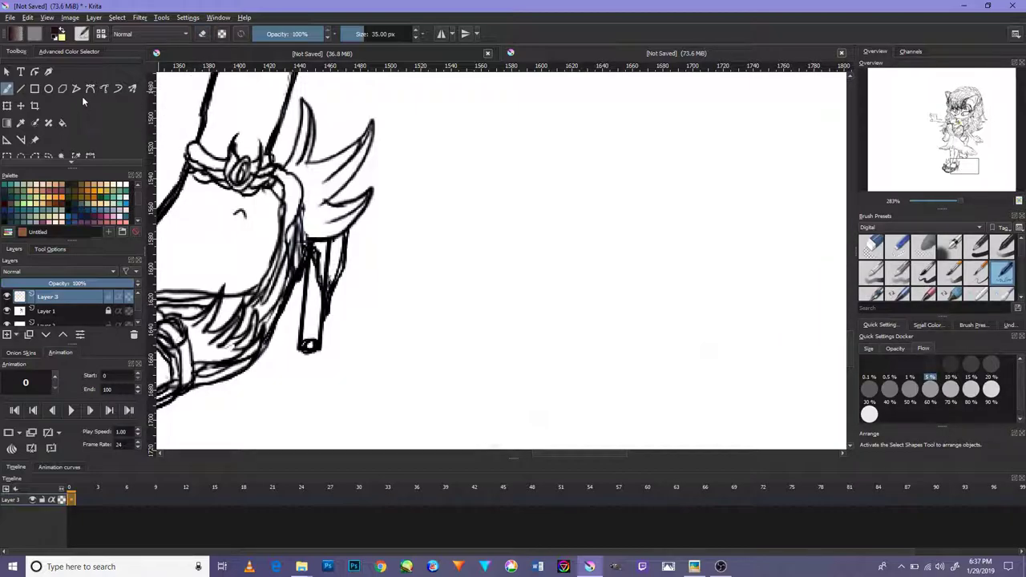
Step: Reduce the brush size to 4 px for drawing in the empty area beside the shoe
scroll(638, 352, down, 2)
scroll(640, 353, up, 2)
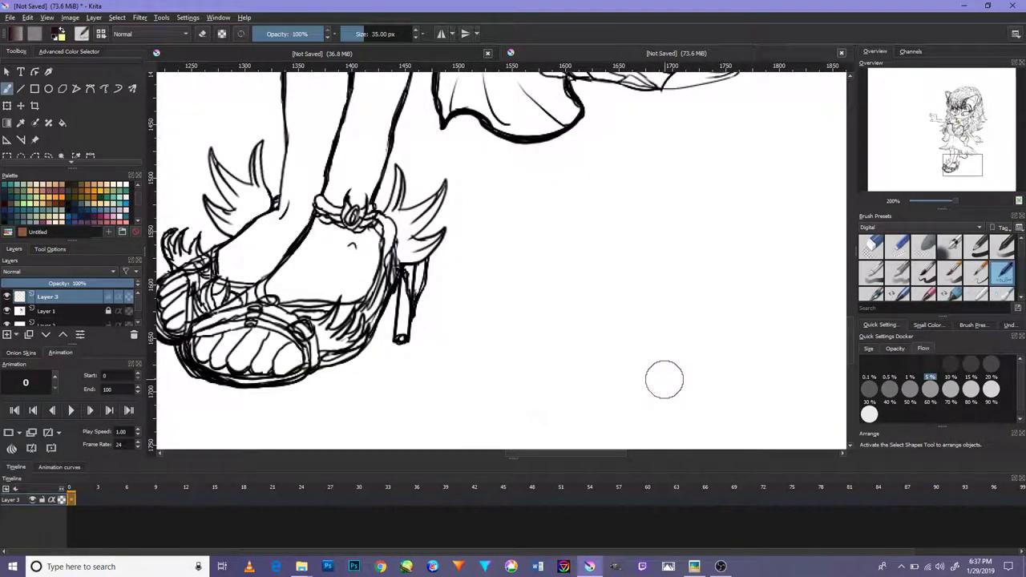
key(bracketleft)
key(bracketleft)
key(bracketleft)
key(bracketleft)
key(bracketleft)
key(bracketleft)
key(bracketleft)
drag(778, 326, 673, 355)
scroll(633, 308, down, 1)
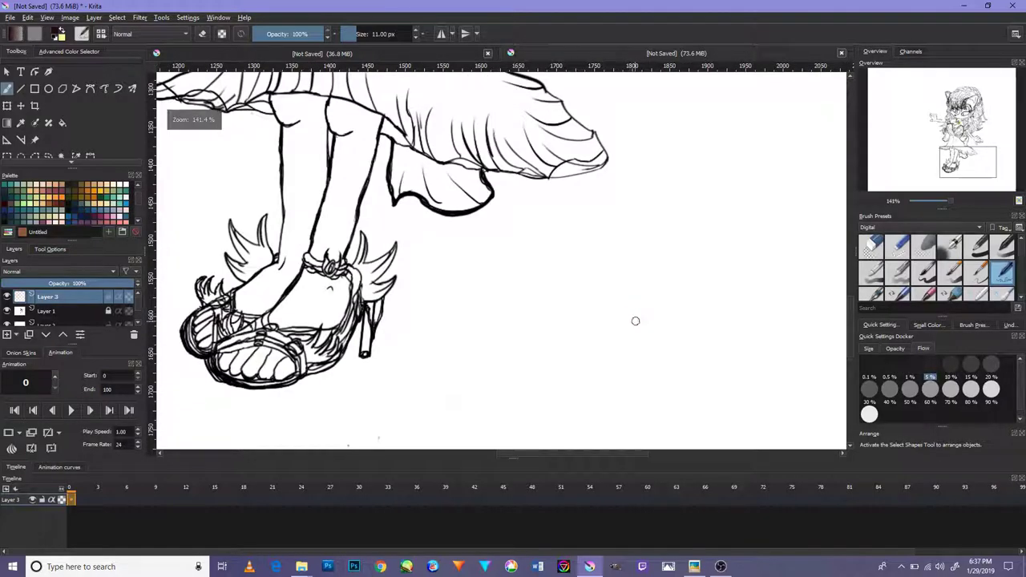
key(bracketleft)
key(bracketleft)
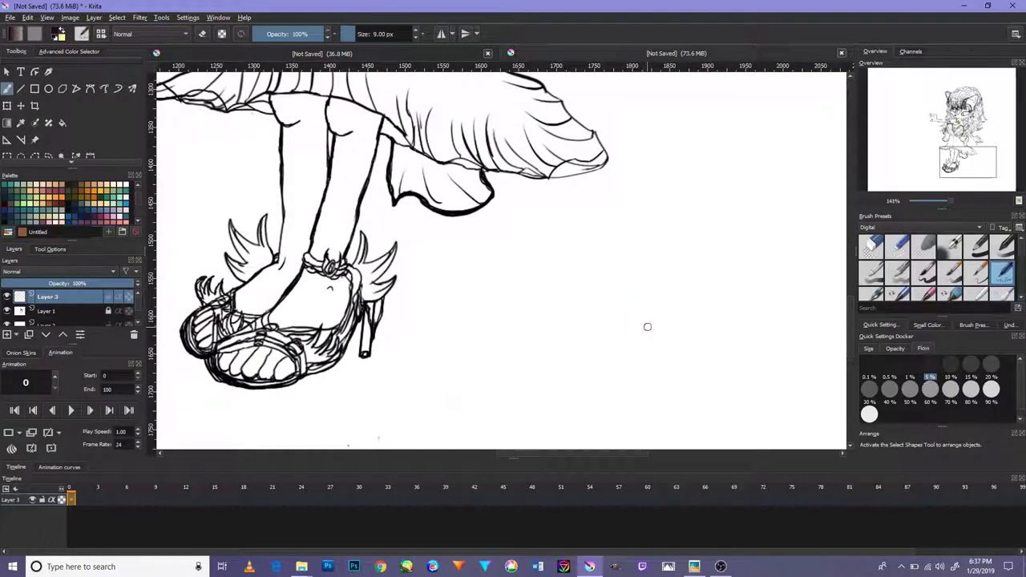
scroll(649, 325, down, 1)
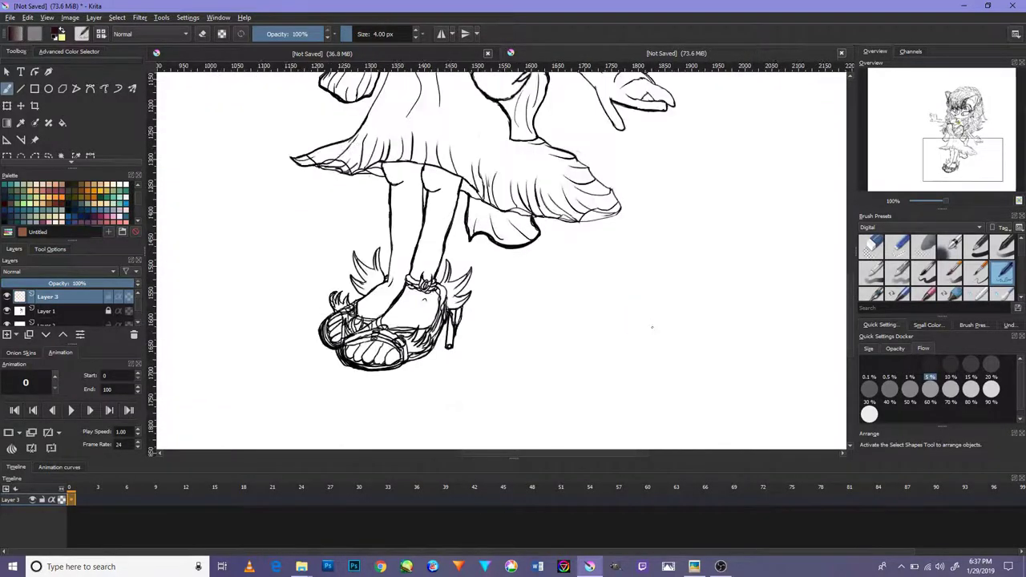
scroll(651, 328, up, 2)
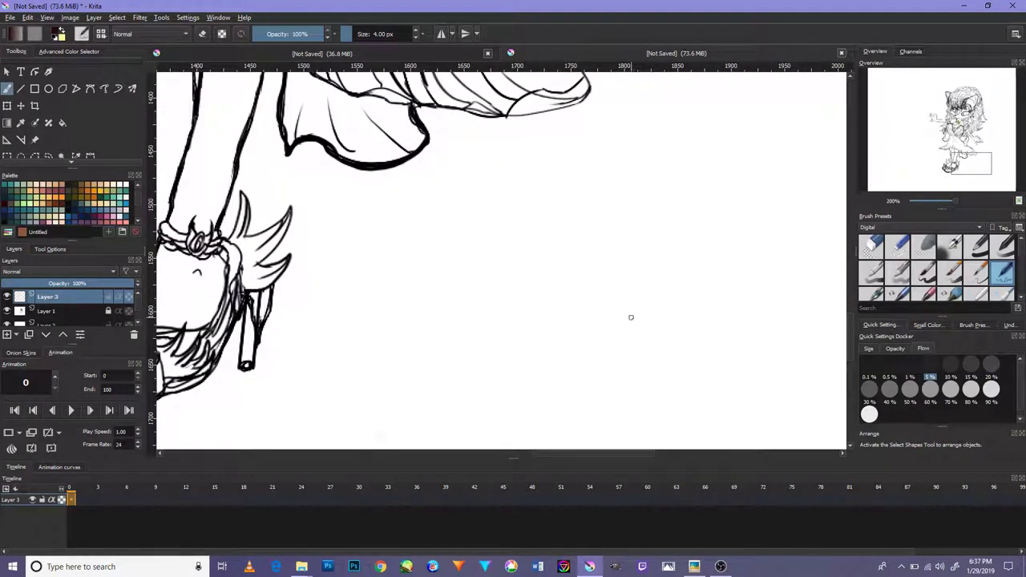
drag(623, 327, 655, 332)
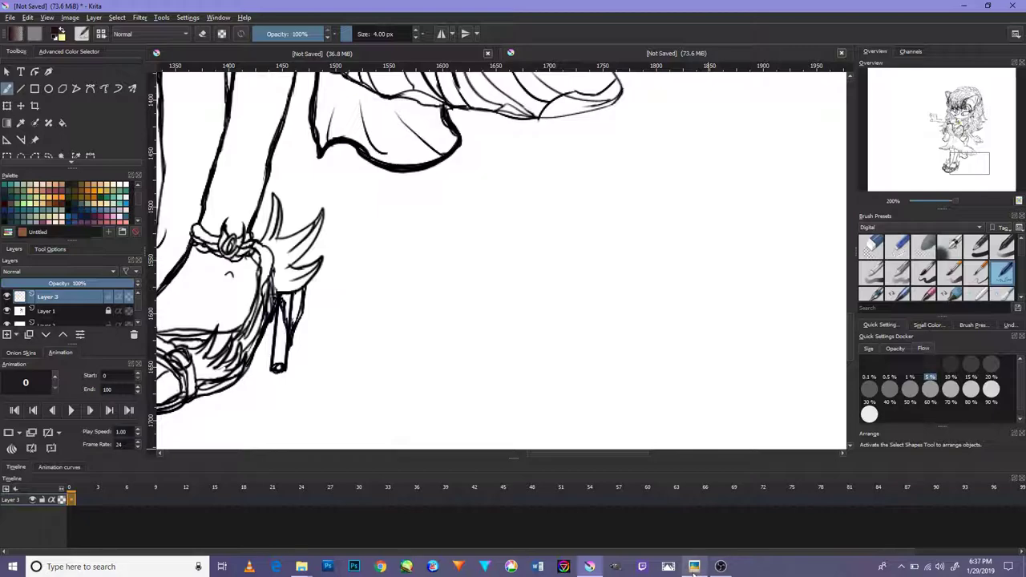
Step: Draw three curved, pointed fur spikes in the empty area as an enlarged copy of the shoe's heel trim, undoing the misdrawn strokes
drag(665, 306, 720, 260)
drag(687, 340, 720, 261)
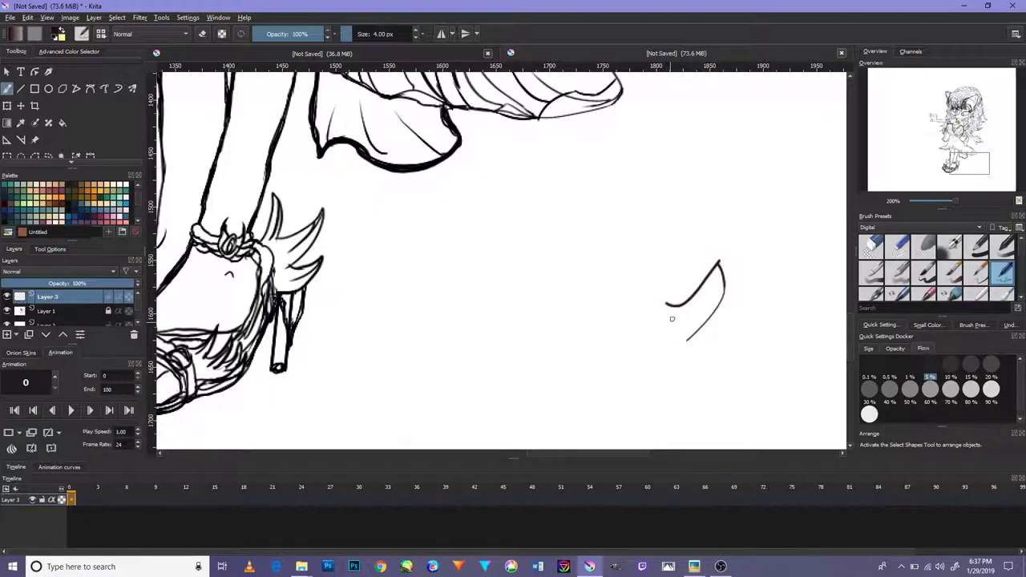
key(ctrl+z)
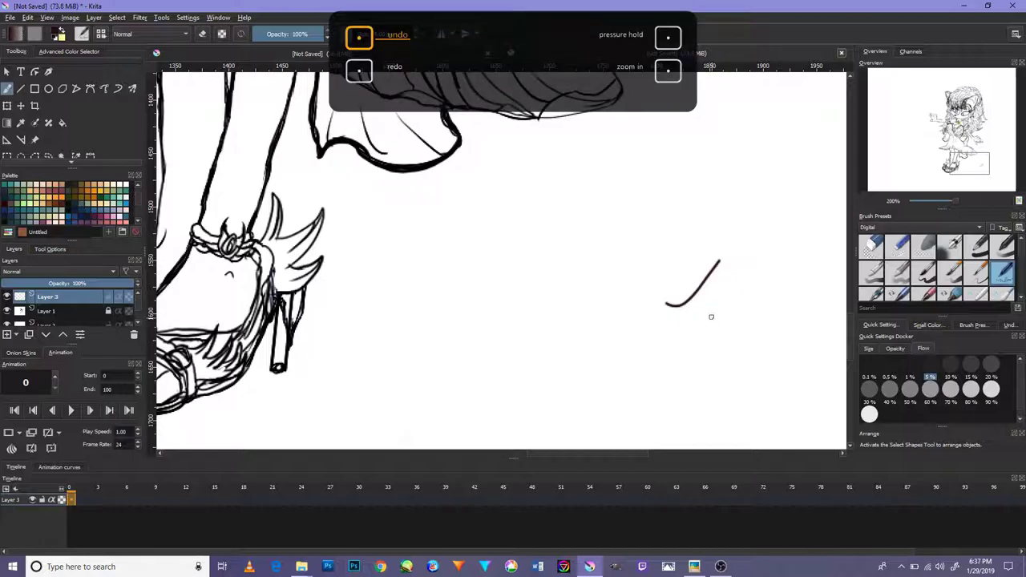
mouse_move(709, 320)
mouse_down()
mouse_move(722, 291)
mouse_move(716, 253)
mouse_move(716, 314)
mouse_up()
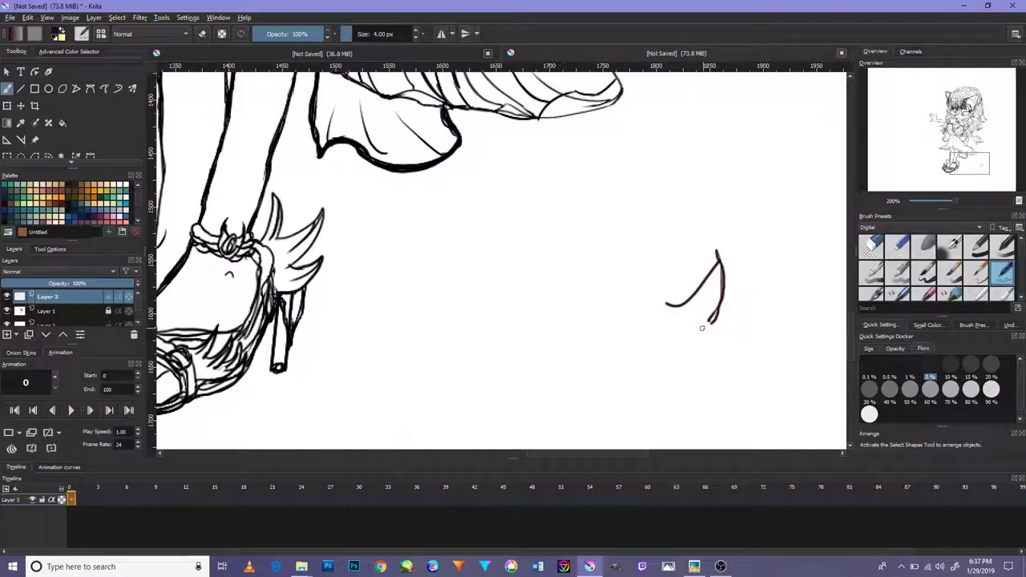
mouse_move(720, 324)
mouse_down()
mouse_move(754, 313)
mouse_move(766, 292)
mouse_up()
mouse_move(705, 356)
mouse_down()
mouse_move(730, 350)
mouse_move(769, 295)
mouse_up()
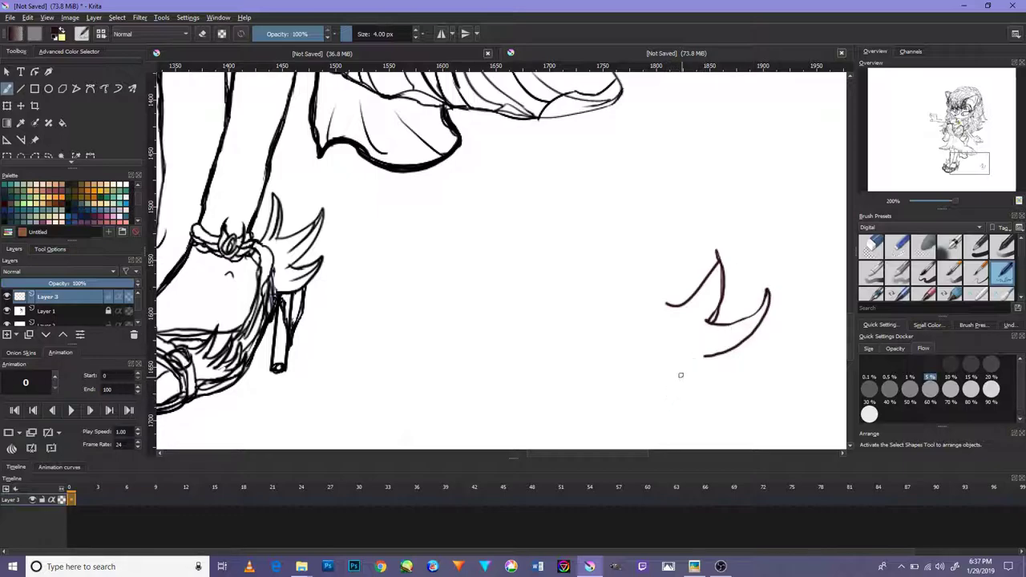
drag(676, 366, 702, 401)
key(ctrl+z)
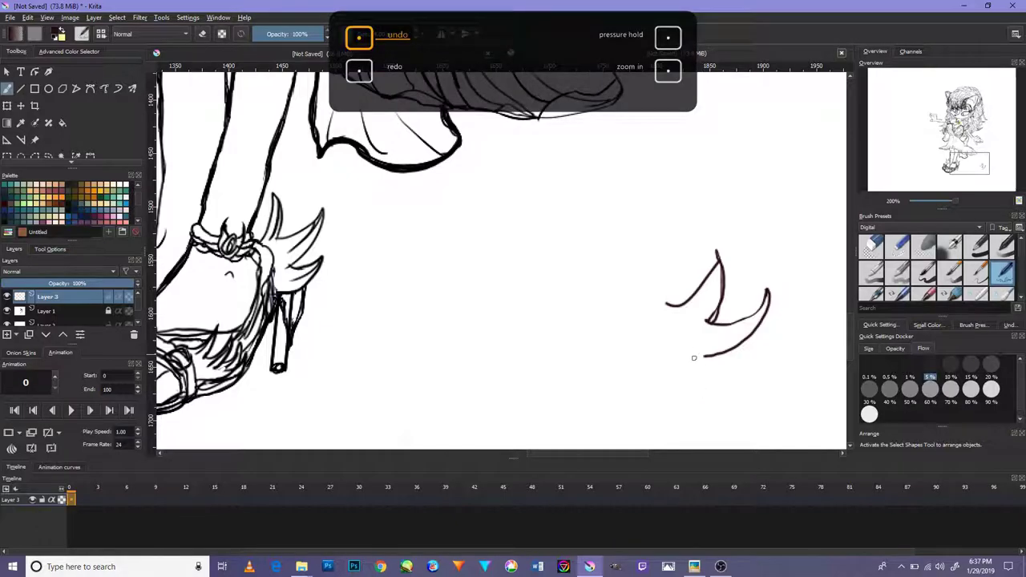
mouse_move(696, 350)
mouse_down()
mouse_move(755, 368)
mouse_move(723, 400)
mouse_move(685, 396)
mouse_up()
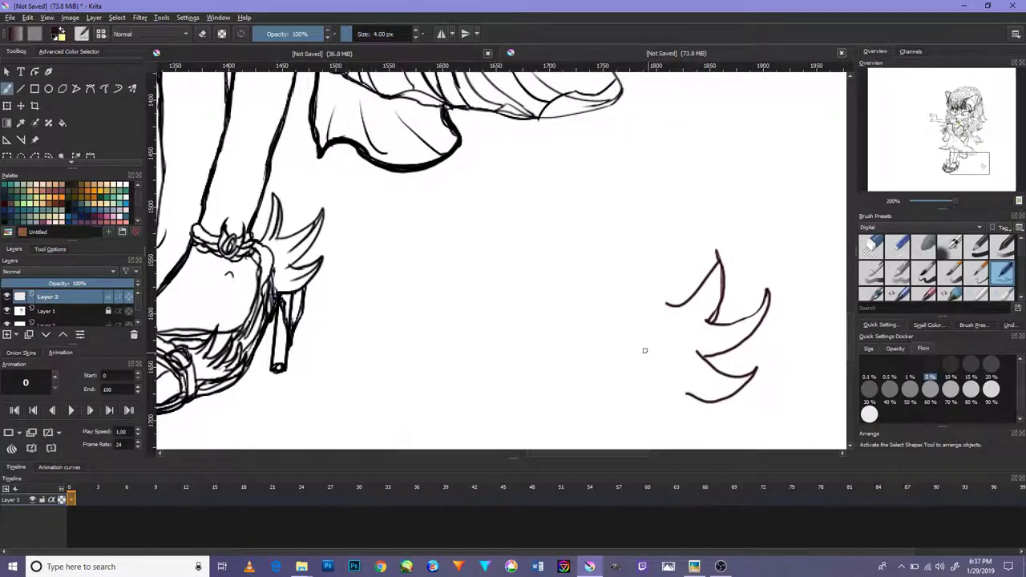
Step: Add a thin inner contour line to each of the three fur spikes and undo the stray stroke on the middle one
drag(718, 257, 682, 311)
mouse_move(769, 298)
mouse_down()
mouse_move(748, 327)
mouse_move(700, 345)
mouse_up()
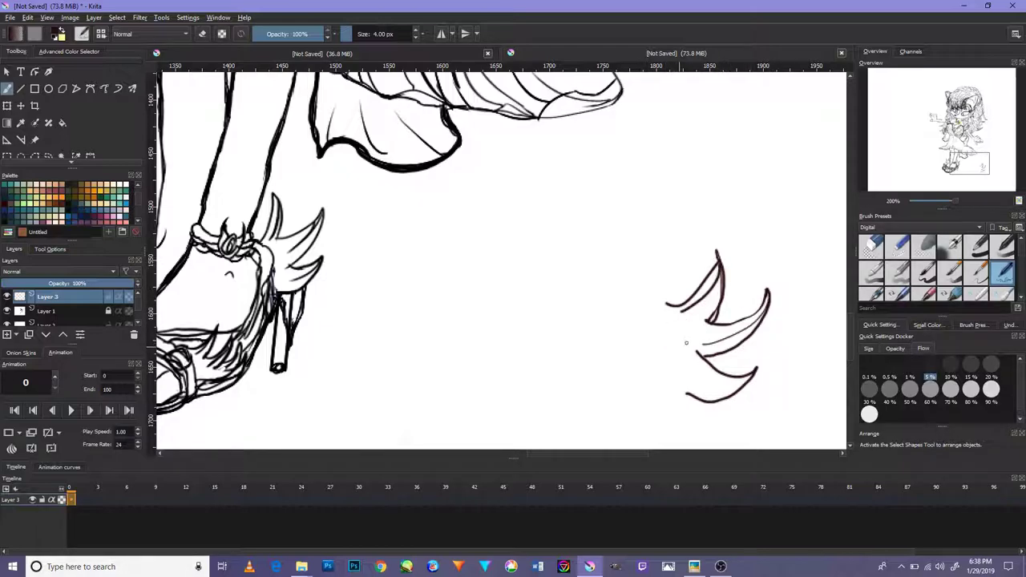
mouse_move(756, 374)
mouse_down()
mouse_move(679, 374)
mouse_move(778, 288)
mouse_up()
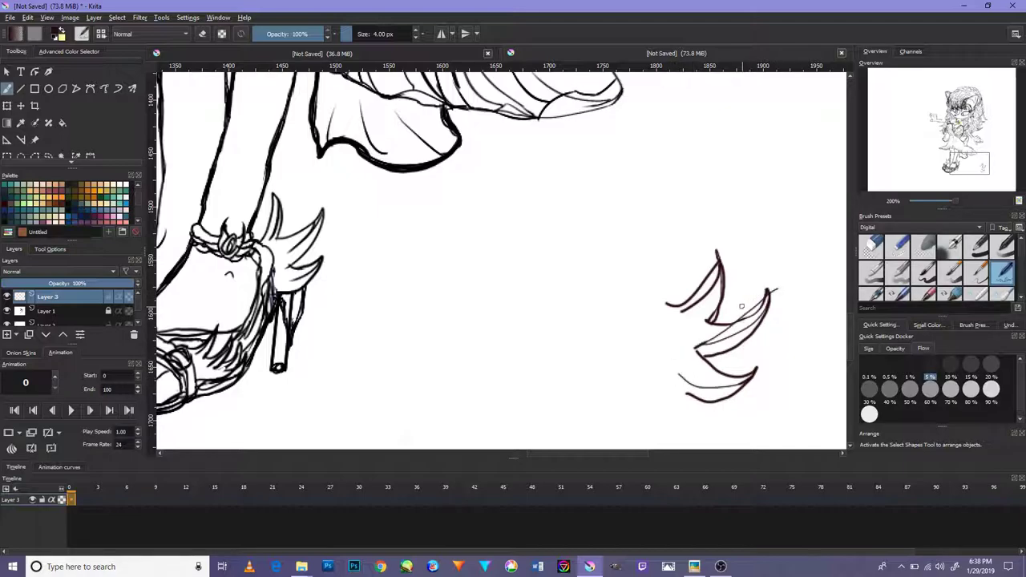
key(ctrl+z)
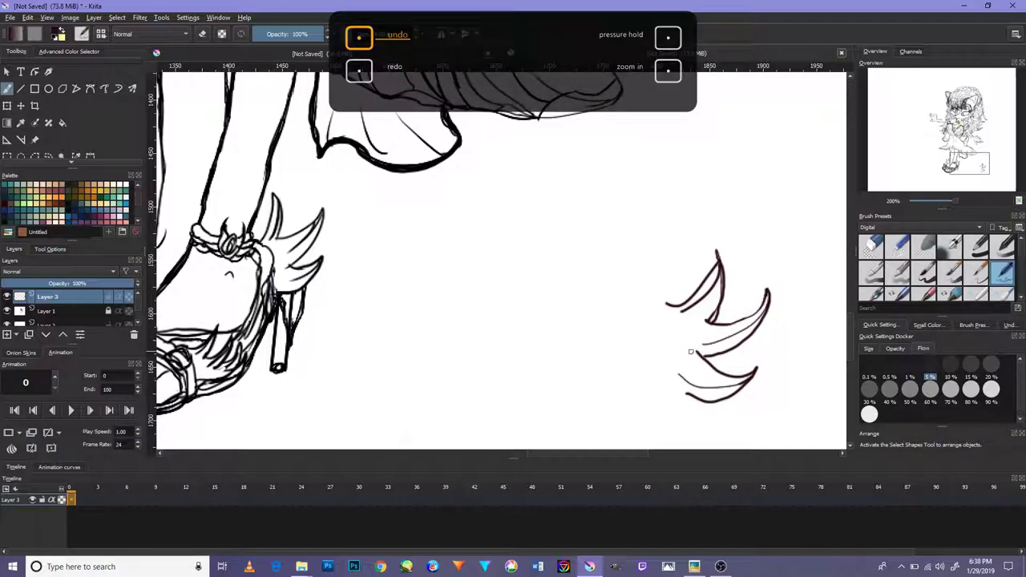
Step: Extend the fur trim's upper edge slightly and continue its lower edge into the shoe's sloping sole, with a thin second line
drag(694, 353, 778, 294)
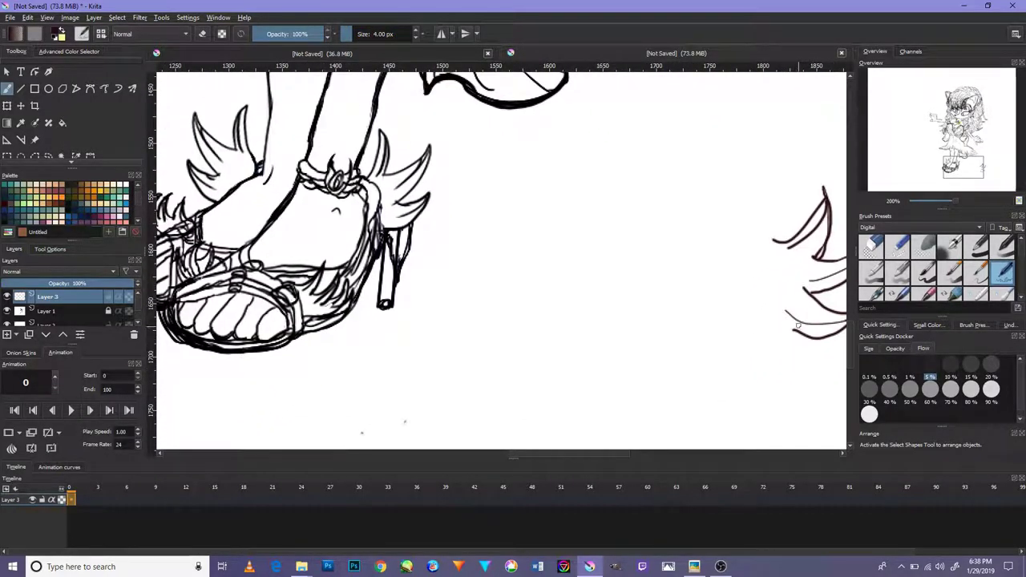
drag(796, 334, 747, 320)
drag(781, 241, 755, 245)
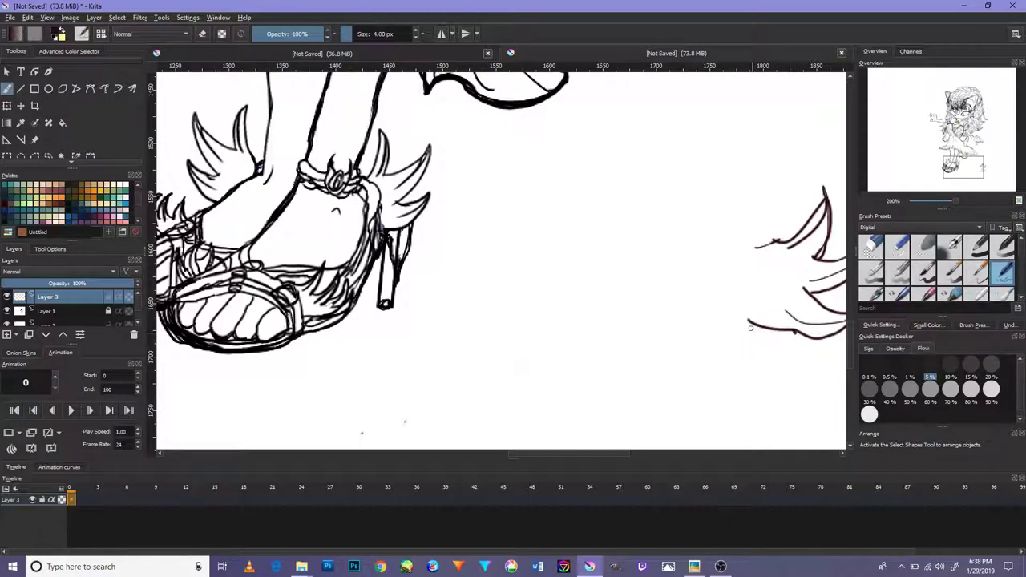
drag(749, 320, 716, 348)
drag(716, 346, 656, 351)
drag(724, 345, 667, 373)
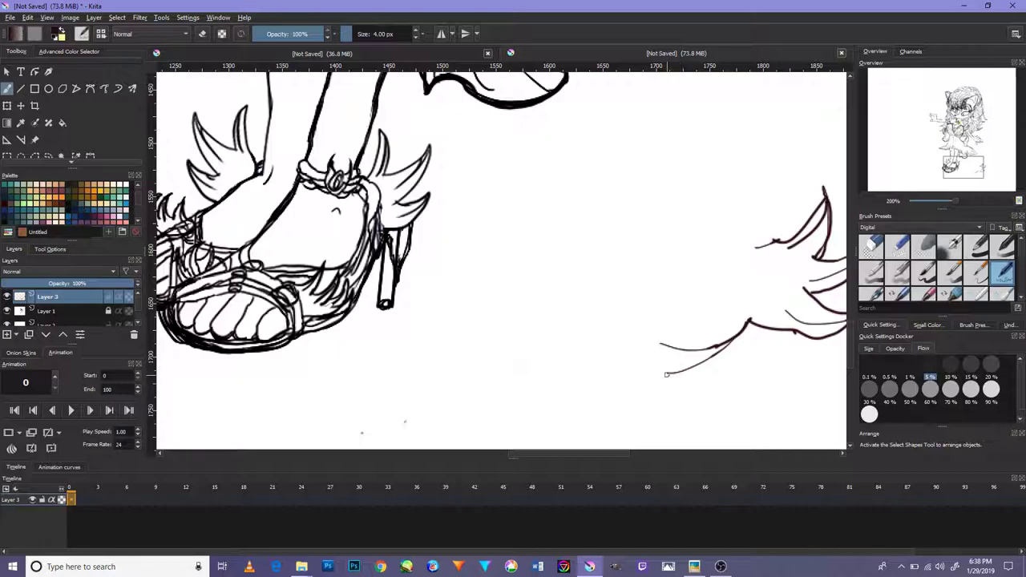
drag(670, 371, 588, 380)
Step: Draw the shoe's high heel below the fur spikes, with long sides, an oval tip and narrow folds joining it to the sole
mouse_move(744, 307)
mouse_down()
mouse_move(665, 348)
mouse_move(722, 287)
mouse_up()
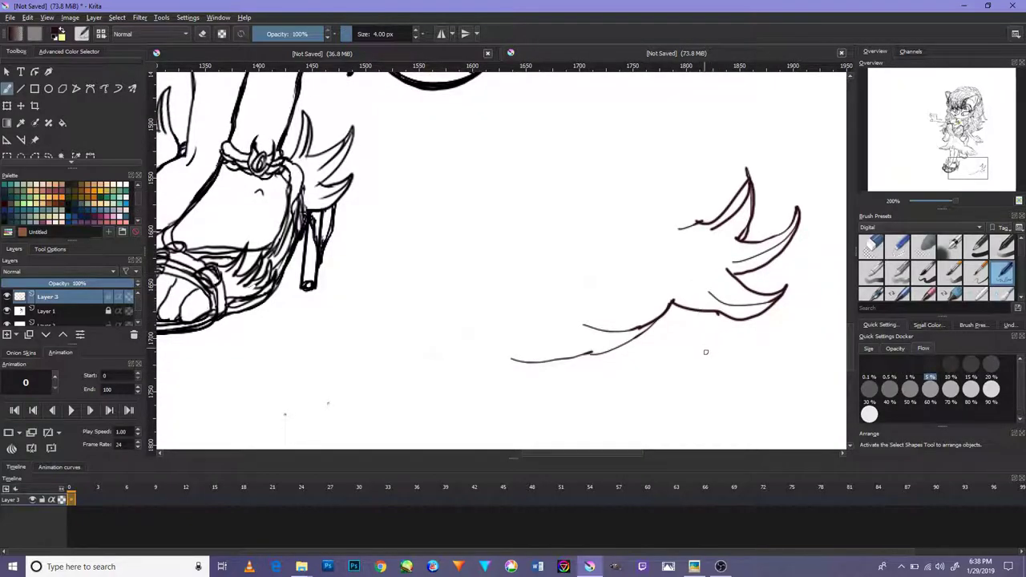
drag(705, 345, 709, 398)
mouse_move(686, 339)
mouse_down()
mouse_move(691, 406)
mouse_move(708, 413)
mouse_move(684, 423)
mouse_move(699, 418)
mouse_up()
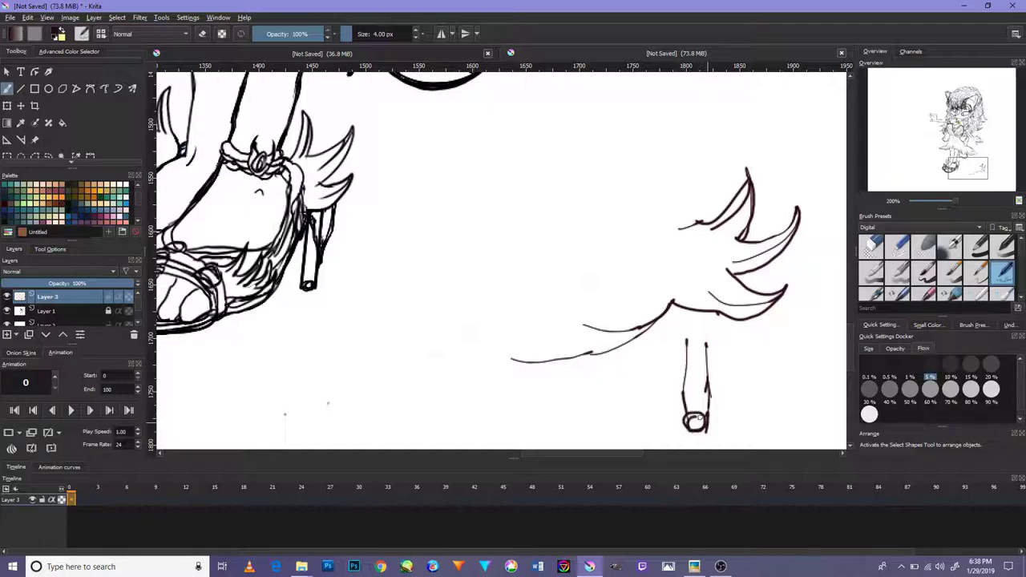
drag(686, 343, 687, 288)
key(ctrl+z)
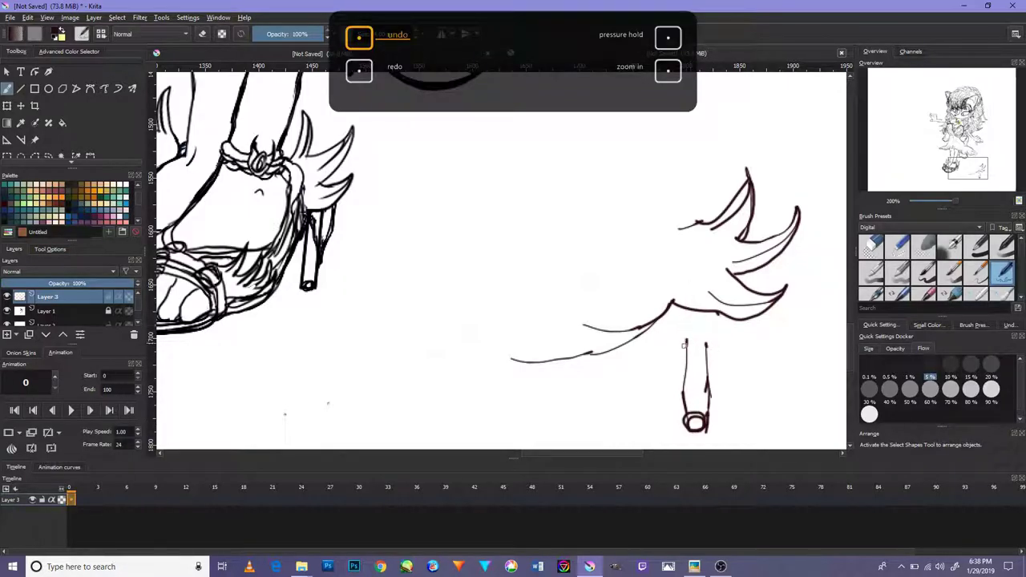
mouse_move(683, 349)
mouse_down()
mouse_move(683, 305)
mouse_move(683, 350)
mouse_up()
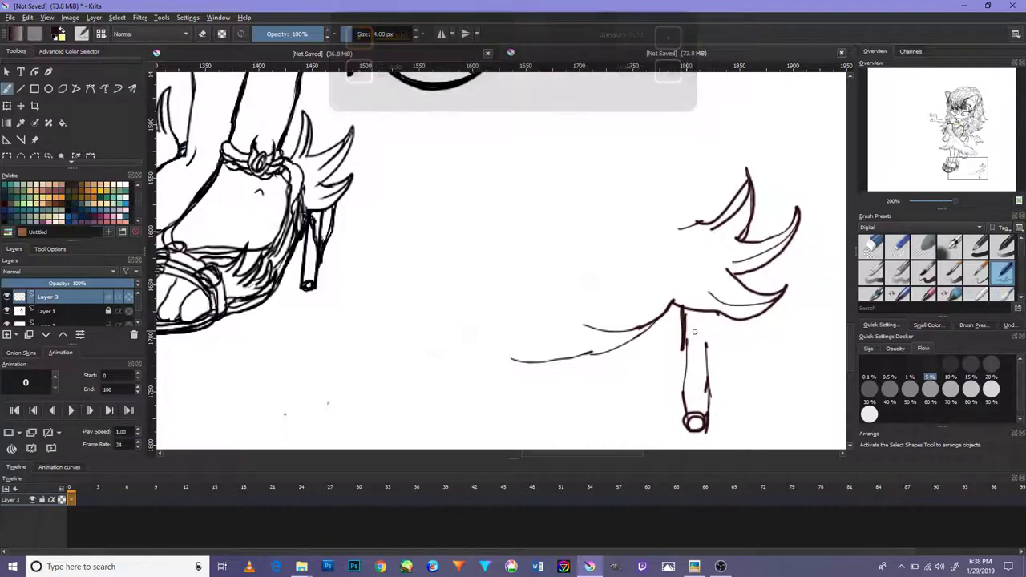
mouse_move(696, 312)
mouse_down()
mouse_move(709, 388)
mouse_move(718, 332)
mouse_move(712, 314)
mouse_move(705, 346)
mouse_move(705, 311)
mouse_up()
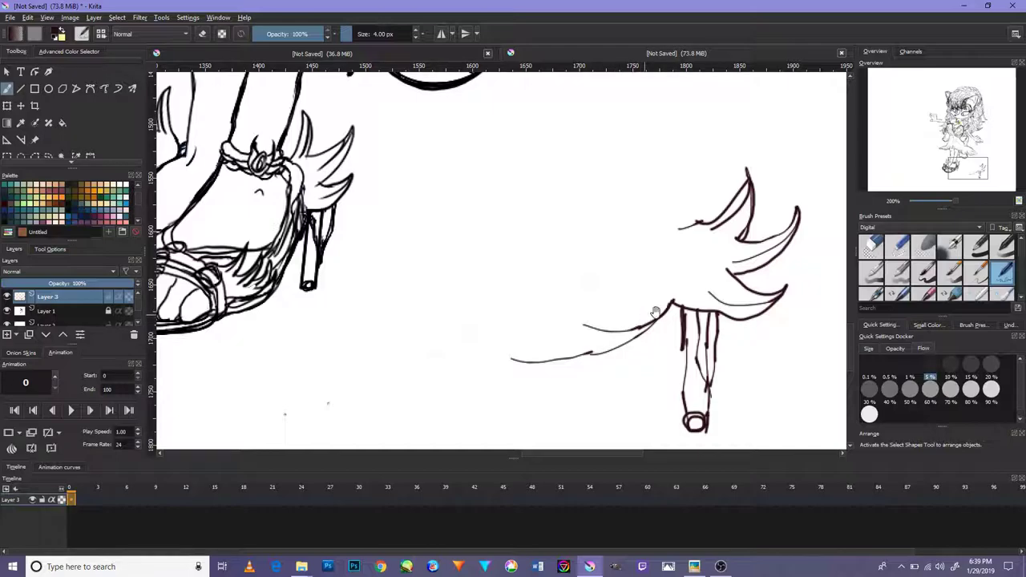
Step: Extend the enlarged shoe's sole line down toward the toe and draw a short curve descending from the fur trim's upper edge
drag(626, 327, 729, 312)
mouse_move(628, 346)
mouse_down()
mouse_move(608, 370)
mouse_move(555, 372)
mouse_up()
drag(749, 249, 716, 305)
drag(751, 267, 732, 306)
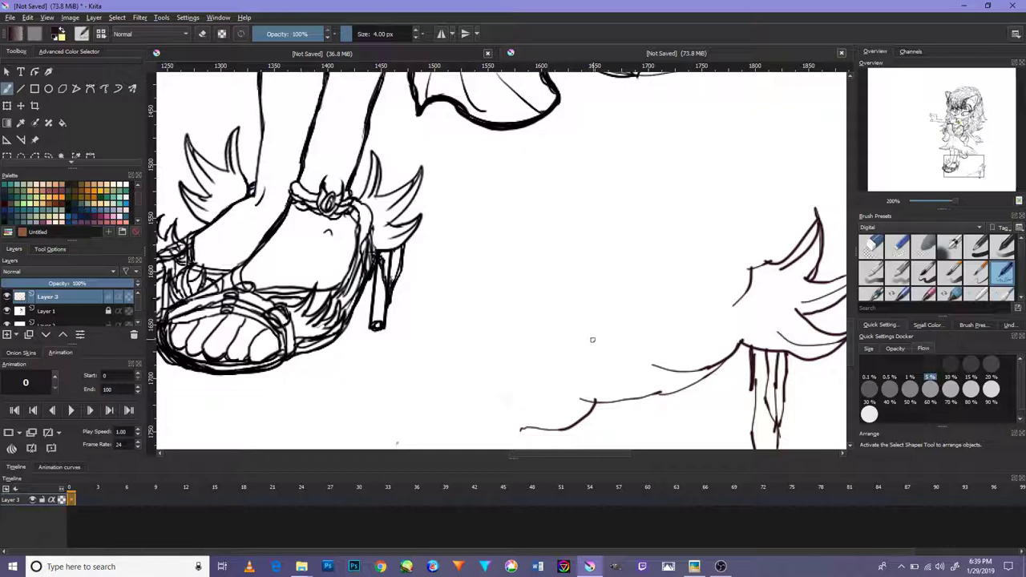
mouse_move(550, 417)
mouse_down()
mouse_move(553, 373)
mouse_move(568, 329)
mouse_up()
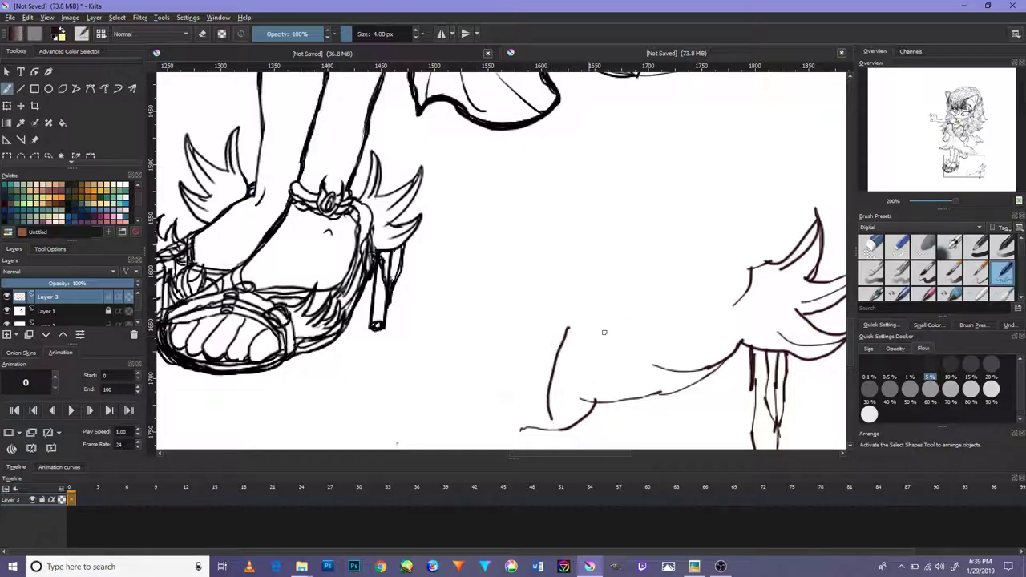
key(ctrl+z)
drag(730, 270, 715, 305)
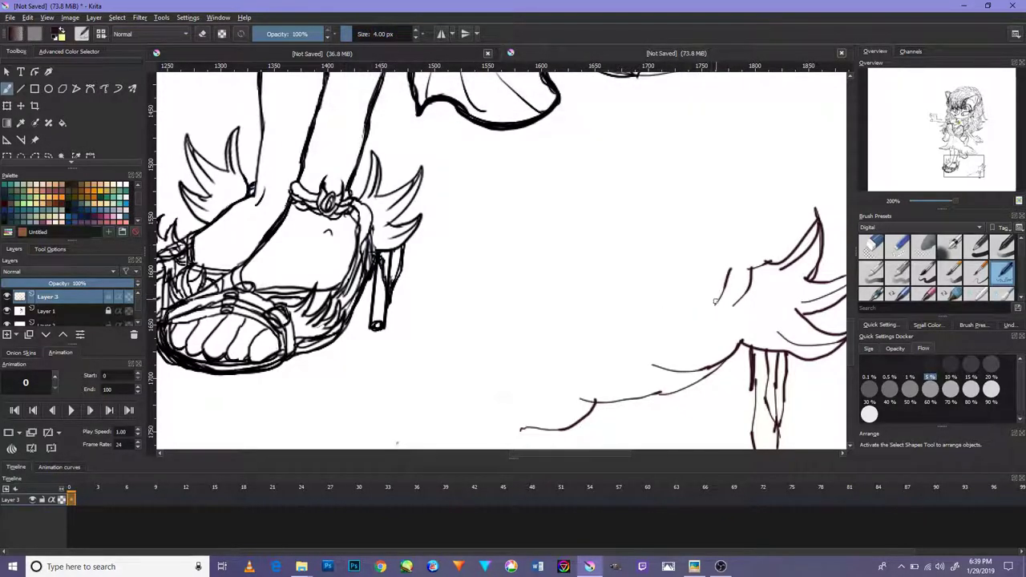
key(ctrl+z)
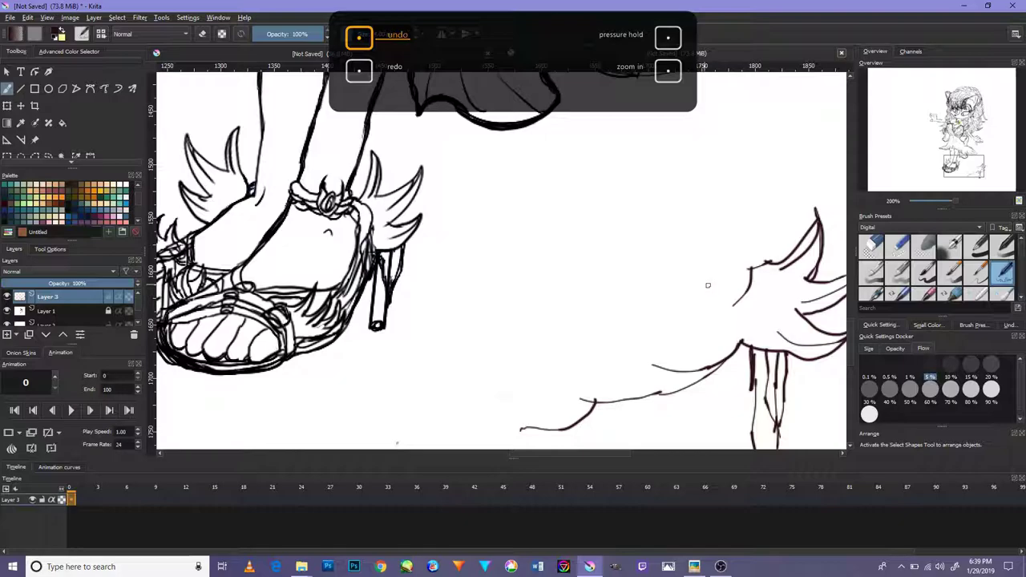
mouse_move(728, 271)
mouse_down()
mouse_move(713, 332)
mouse_move(680, 319)
mouse_move(693, 328)
mouse_move(672, 285)
mouse_move(671, 336)
mouse_move(701, 181)
mouse_up()
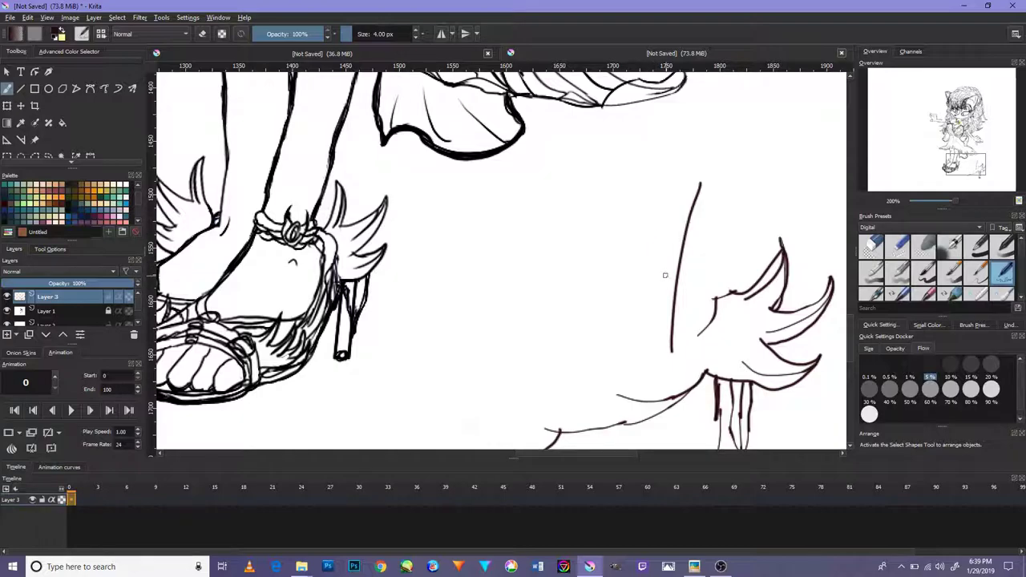
key(ctrl+y)
key(ctrl+z)
key(ctrl+y)
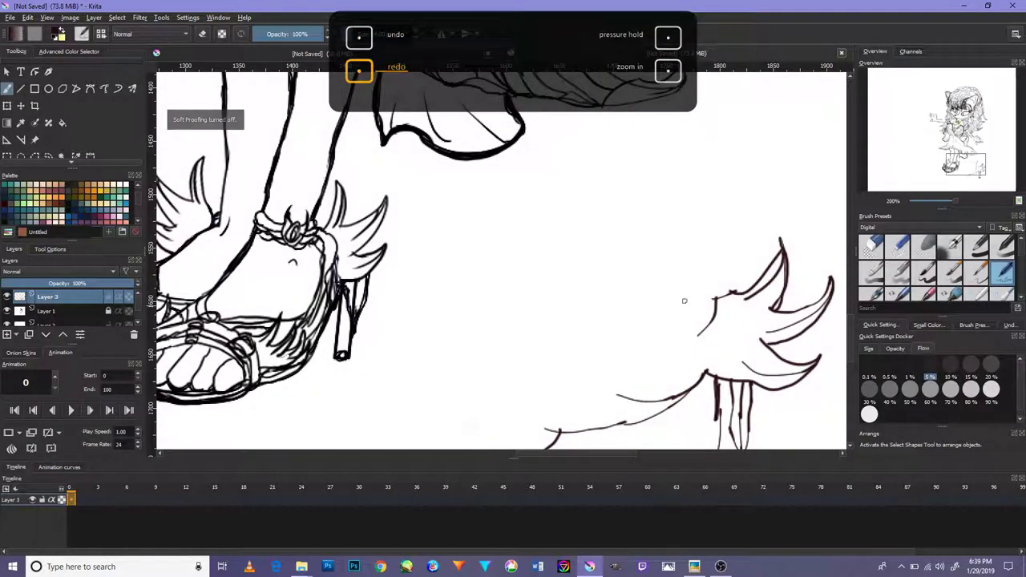
Step: Add a short curved line at the fur trim's upper edge and erase the thin second sole line and stray ends with a 12 px eraser
drag(715, 299, 678, 293)
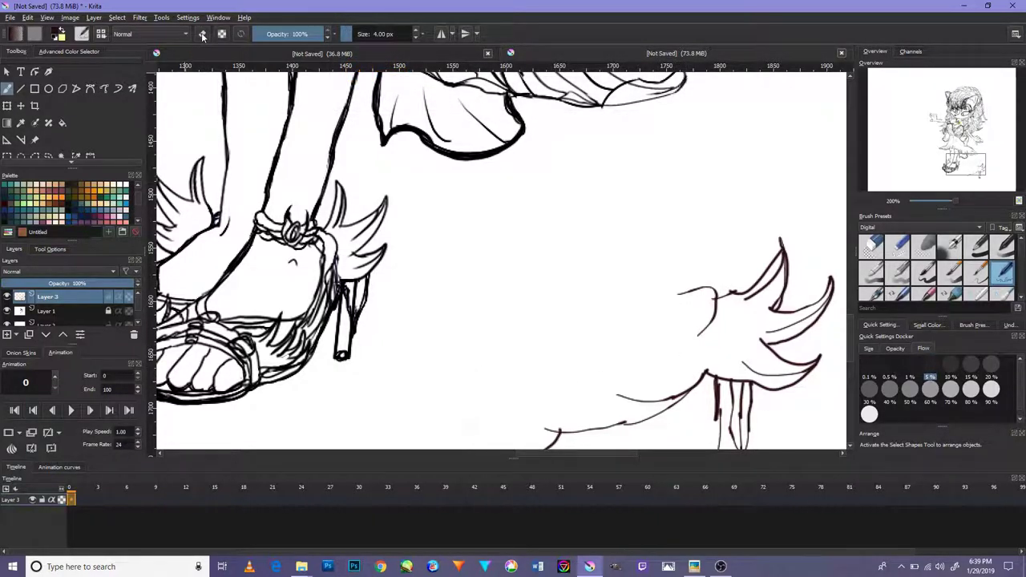
drag(595, 307, 651, 216)
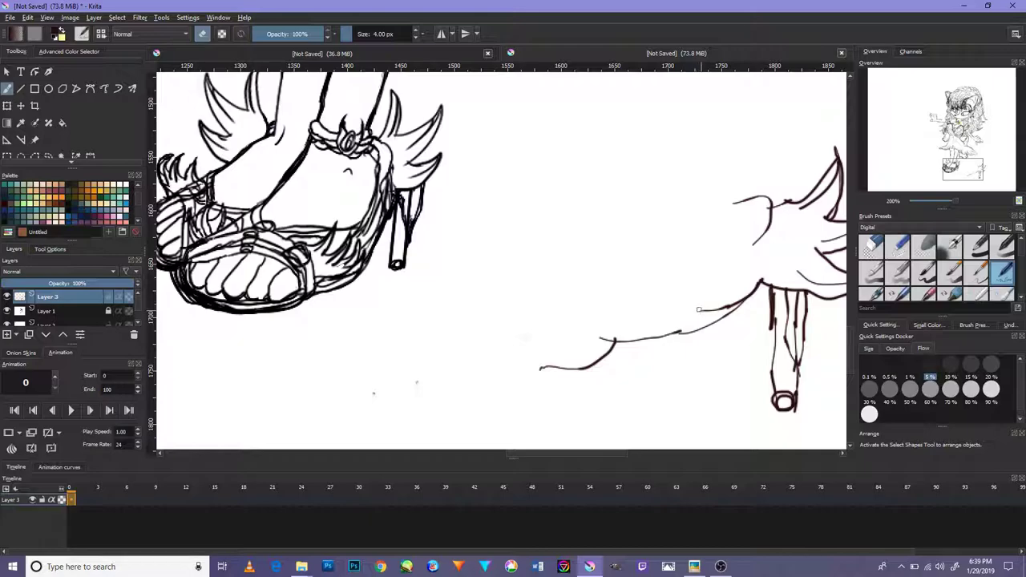
key(bracketright)
key(bracketright)
key(bracketright)
key(bracketright)
key(bracketright)
key(bracketright)
key(bracketright)
mouse_move(700, 315)
mouse_down()
mouse_move(728, 302)
mouse_move(721, 309)
mouse_up()
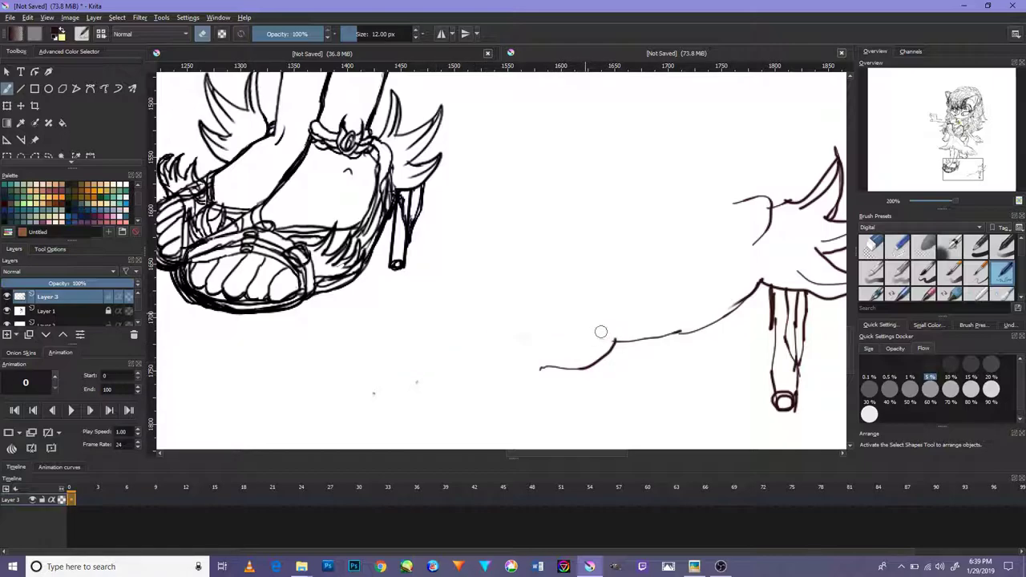
drag(730, 201, 733, 200)
click(205, 34)
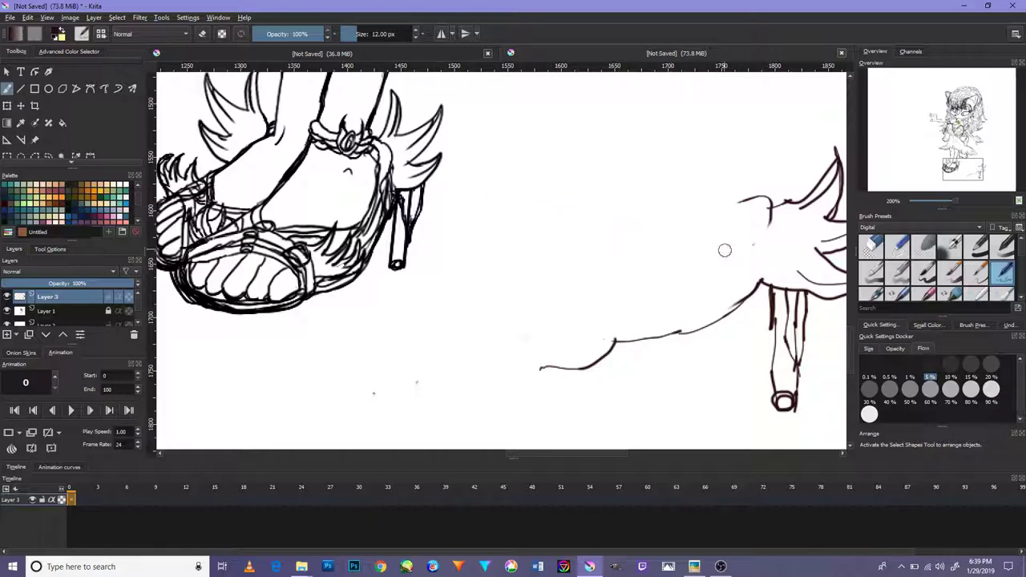
drag(740, 269, 700, 294)
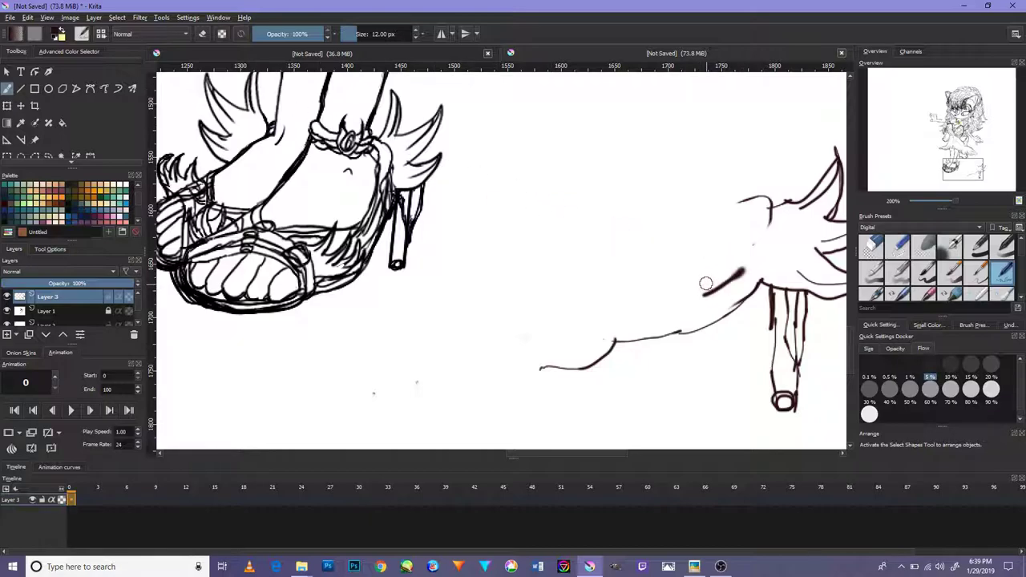
key(ctrl+z)
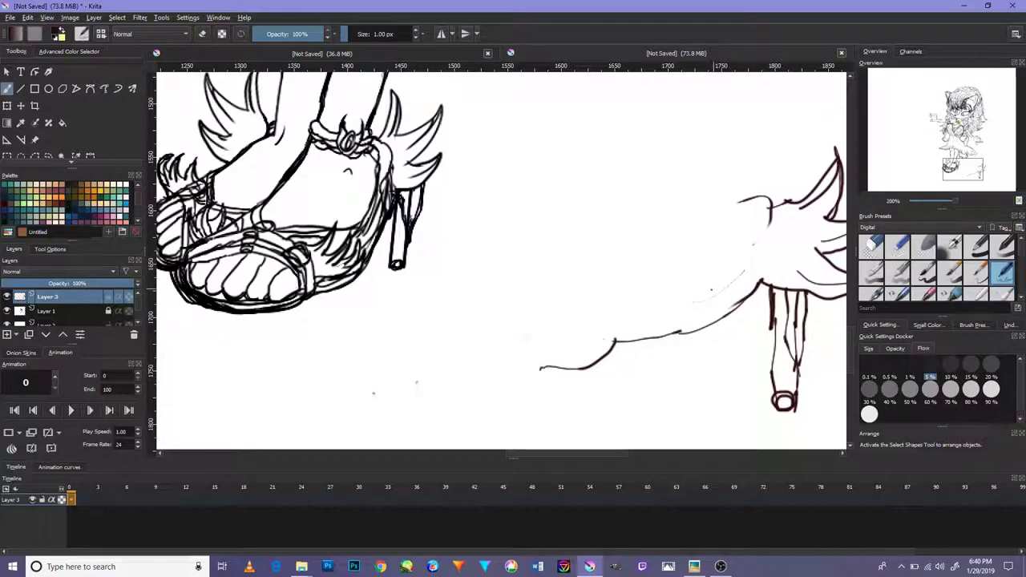
key(ctrl+z)
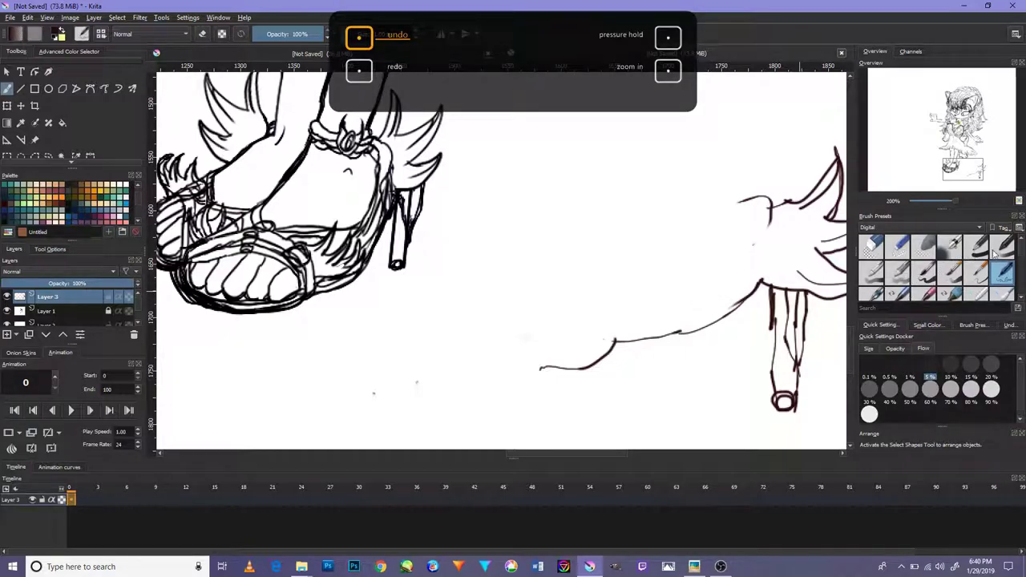
click(873, 274)
drag(735, 279, 684, 315)
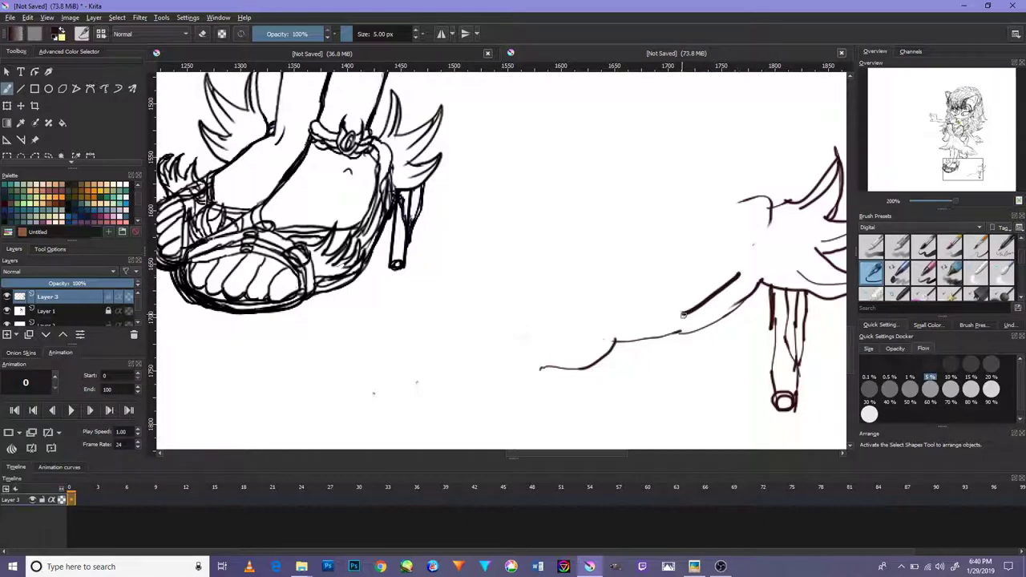
key(ctrl+z)
key(ctrl+z)
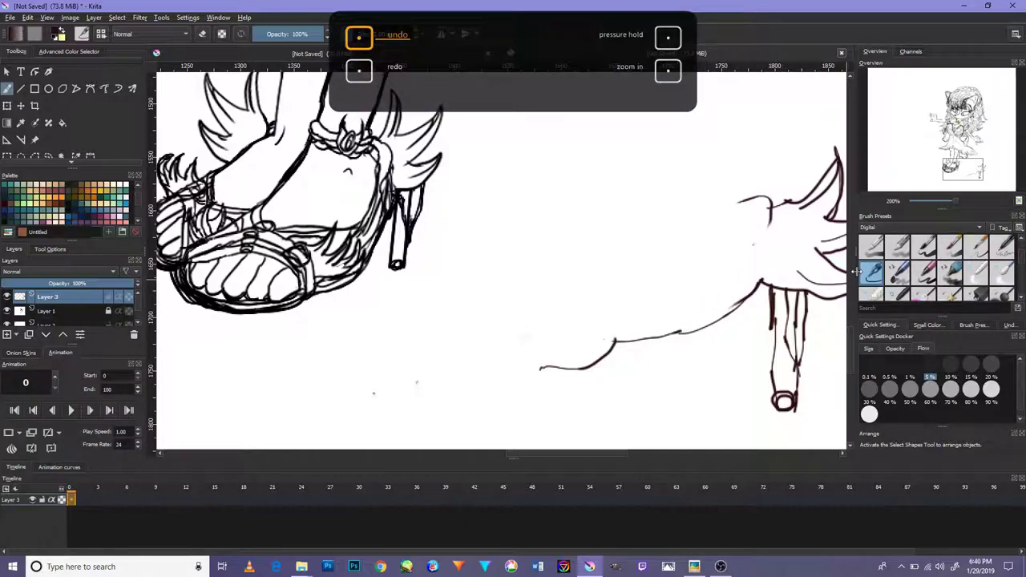
Step: Draw a thin inner line parallel to the sole, from below the fur trim toward the toe, using the Ink-1 Precision preset at 3 px
click(1003, 247)
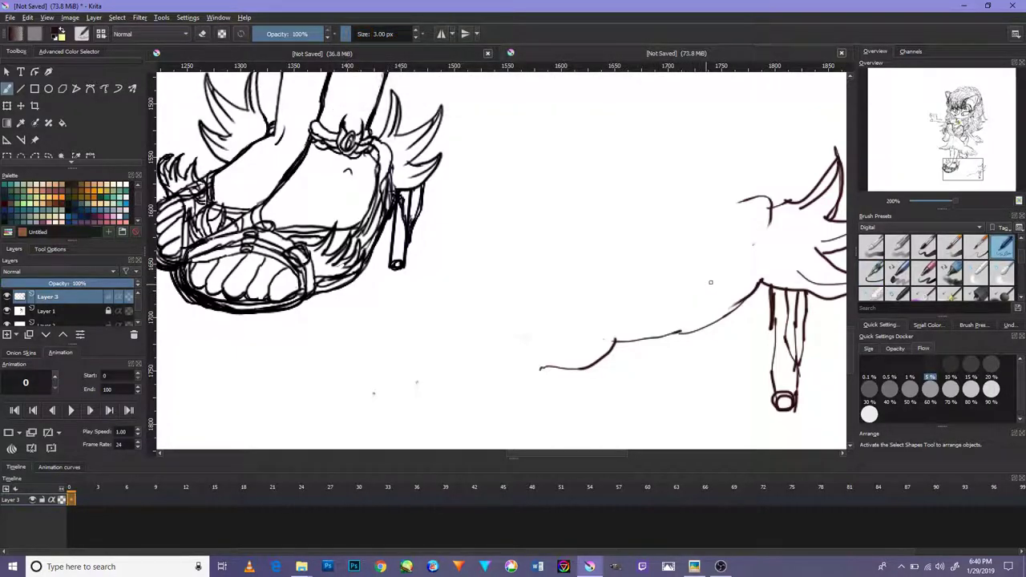
drag(744, 271, 659, 323)
drag(745, 271, 767, 235)
drag(657, 330, 621, 355)
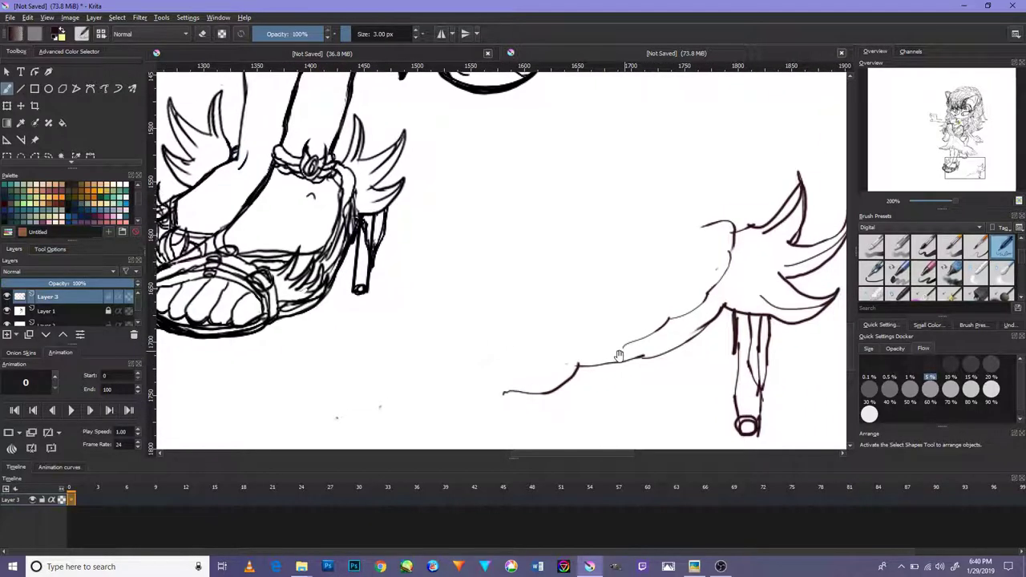
Step: Switch to the Bezier Curve tool, with eraser mode on and the opacity lowered to about 59%
click(90, 88)
scroll(703, 325, down, 1)
scroll(720, 316, up, 3)
scroll(729, 308, down, 3)
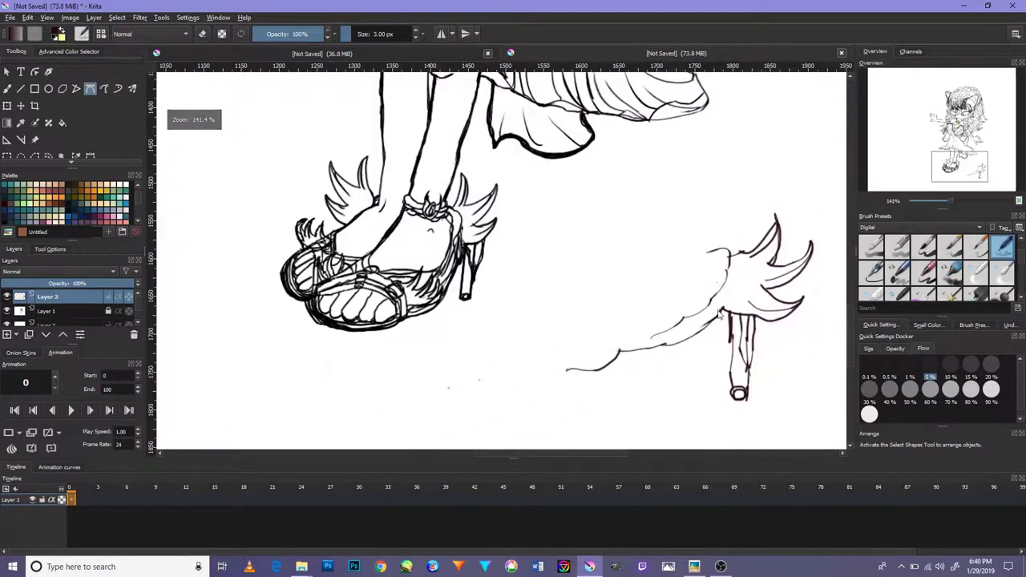
click(205, 34)
click(294, 34)
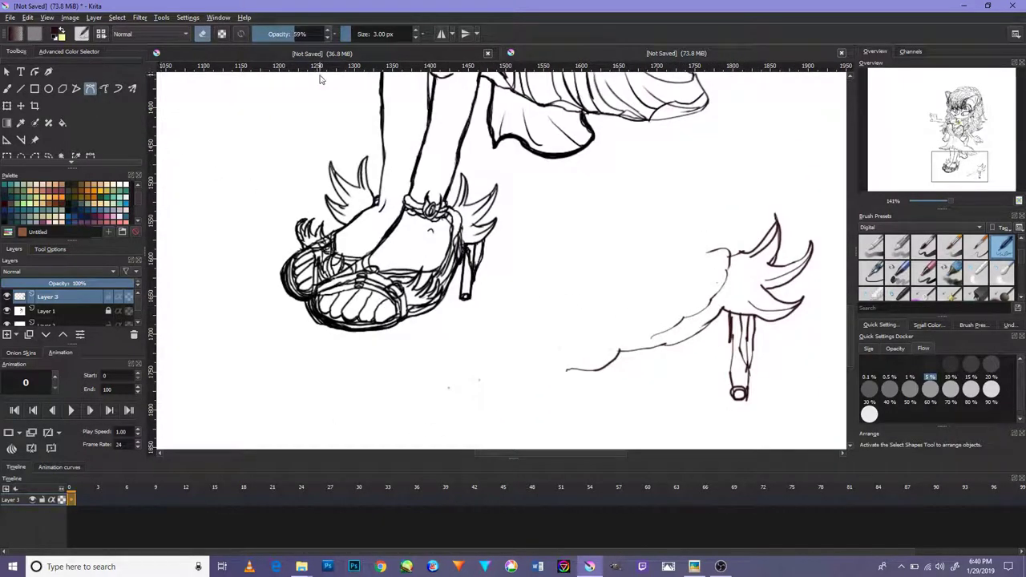
scroll(671, 297, up, 2)
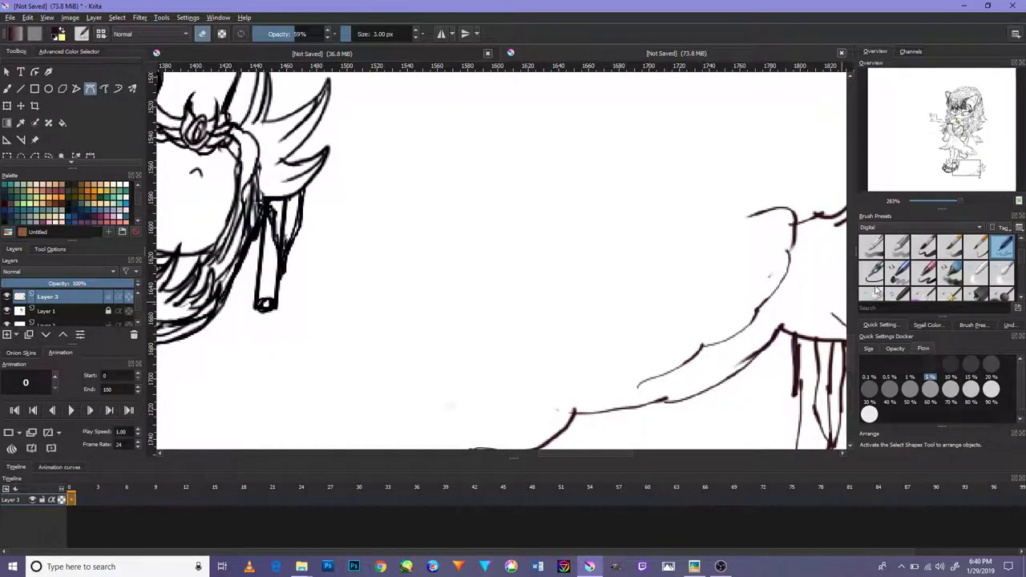
scroll(901, 275, down, 2)
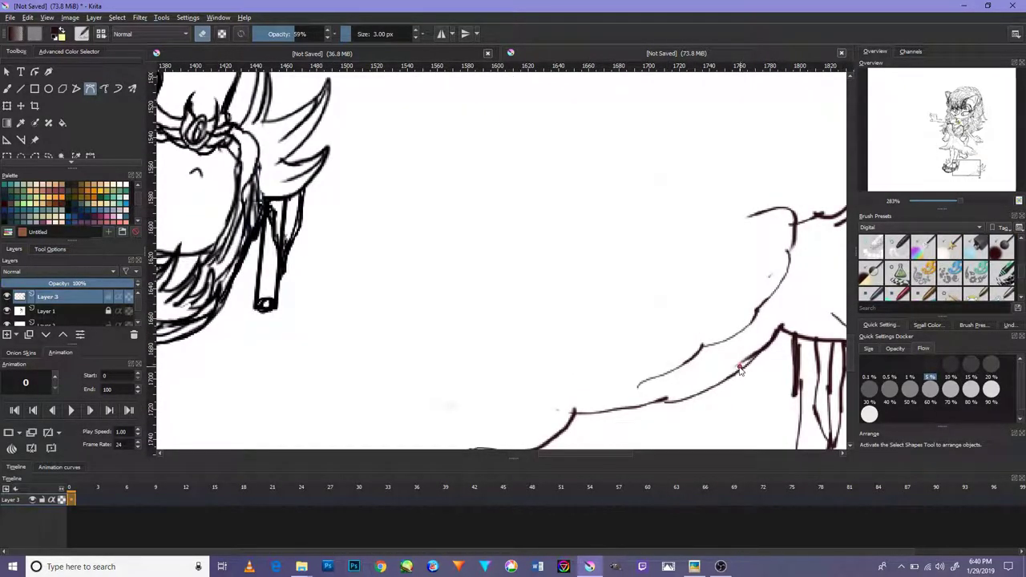
Step: Try a short Bezier segment on the sole beside the heel with the Ink-2 Fineliner preset, and undo it together with the inner sole line's ends
click(779, 328)
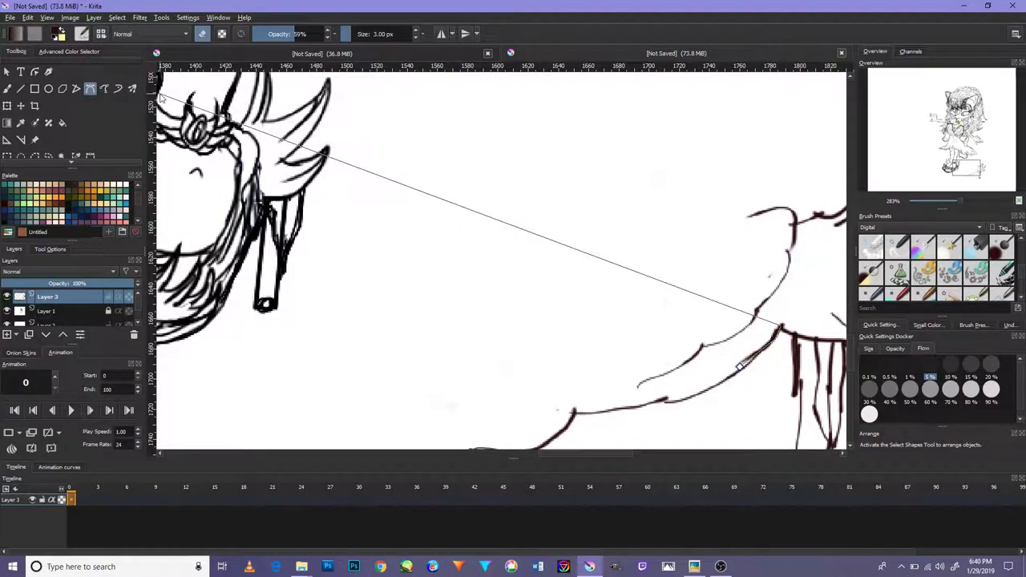
click(926, 326)
click(967, 325)
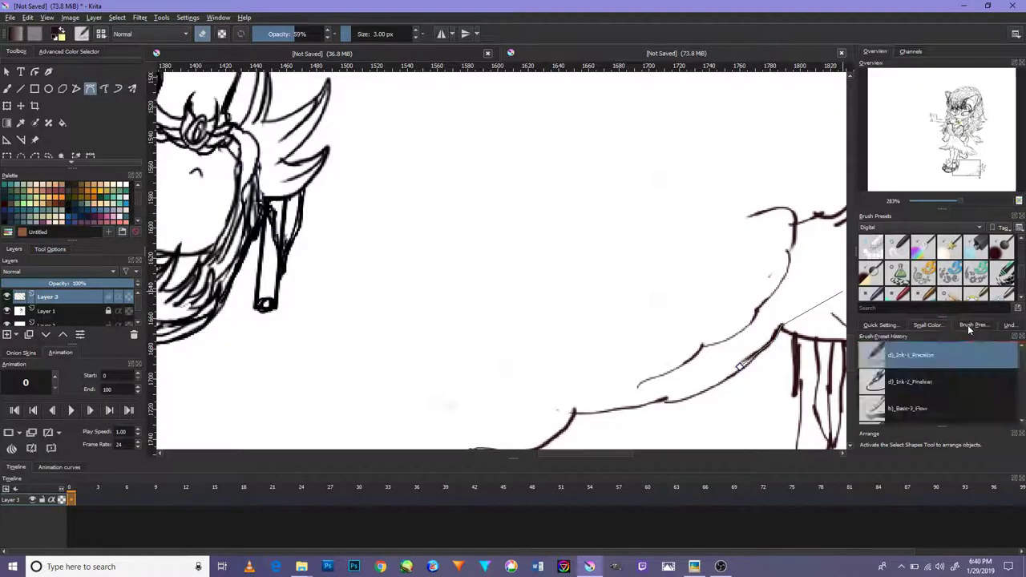
click(914, 381)
click(907, 361)
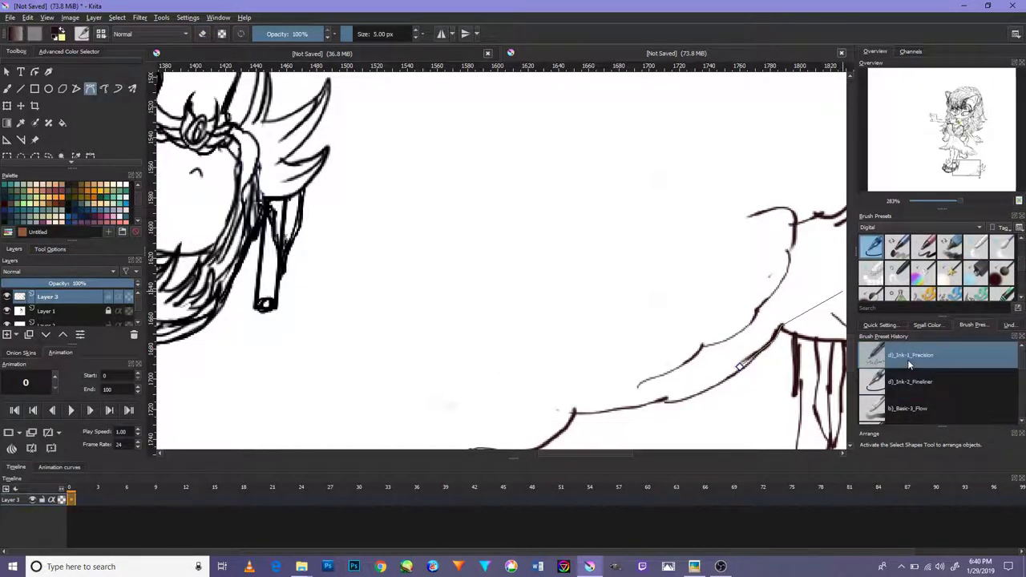
click(903, 376)
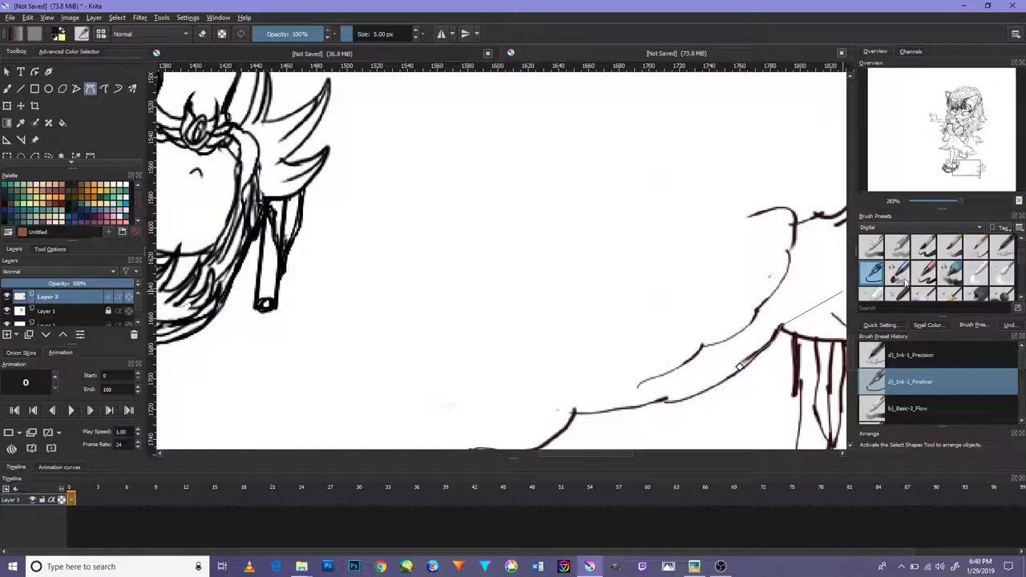
double_click(741, 368)
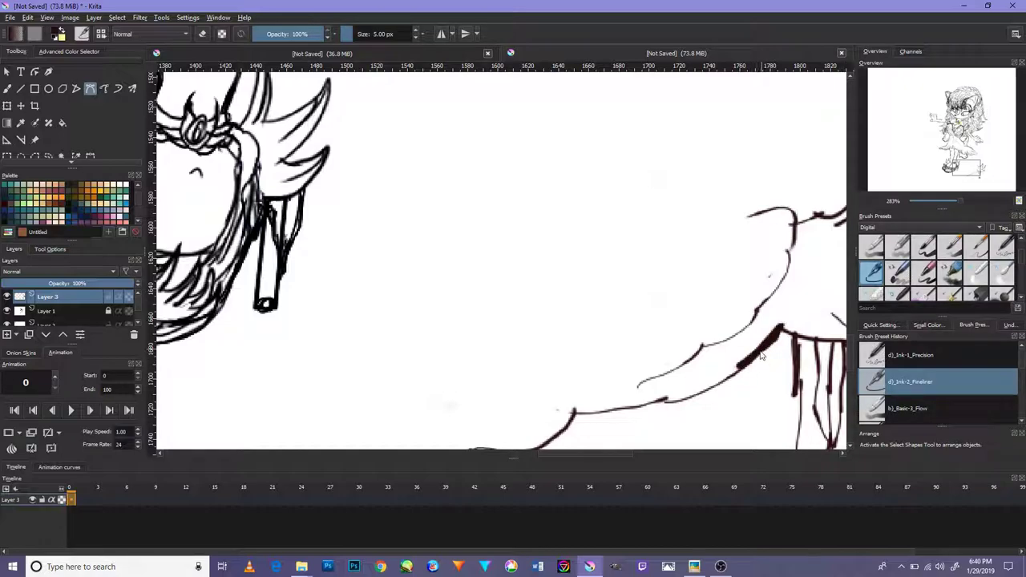
key(ctrl+z)
key(ctrl+z)
key(ctrl+y)
key(ctrl+z)
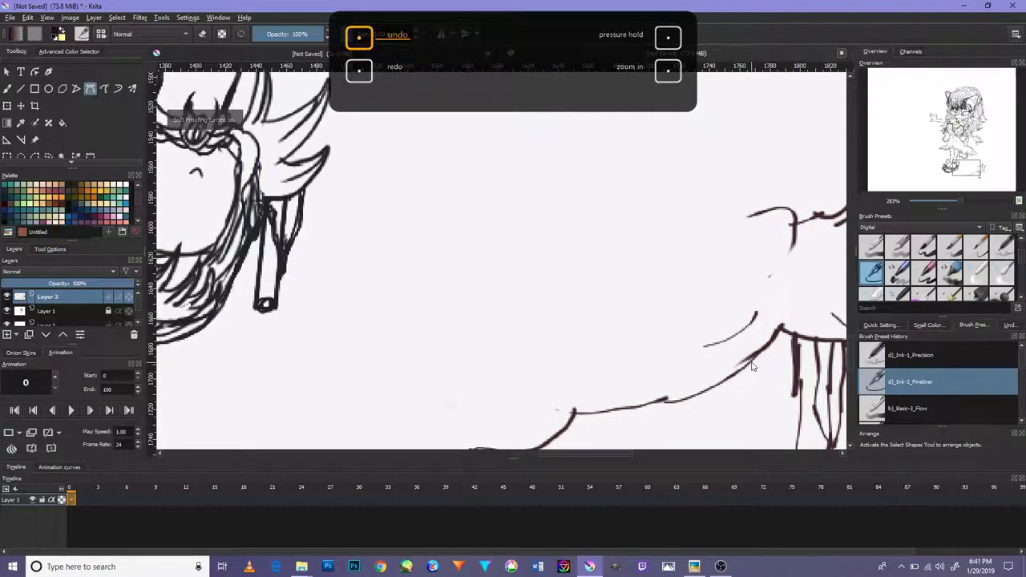
click(888, 353)
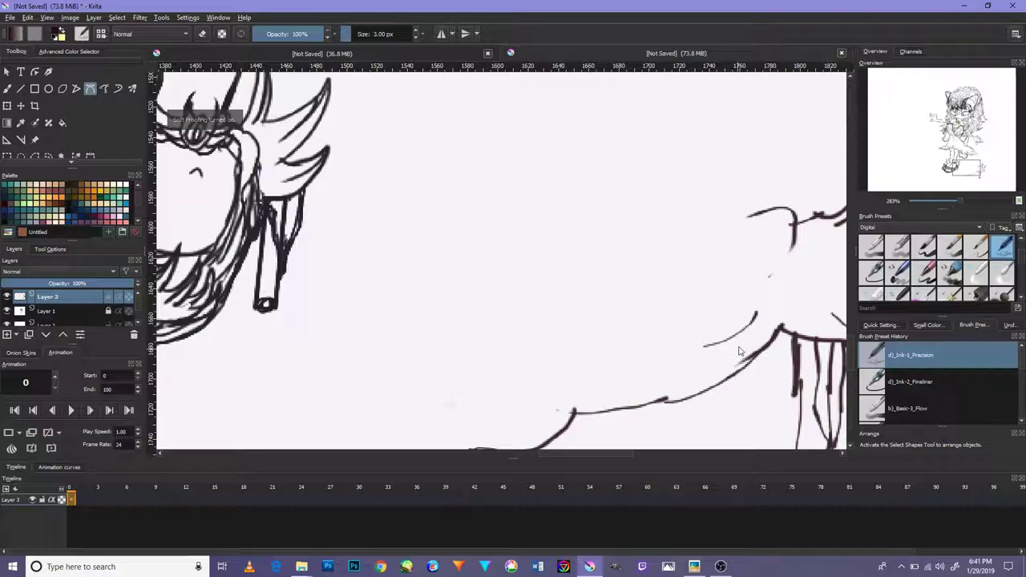
drag(749, 339, 768, 276)
key(ctrl+z)
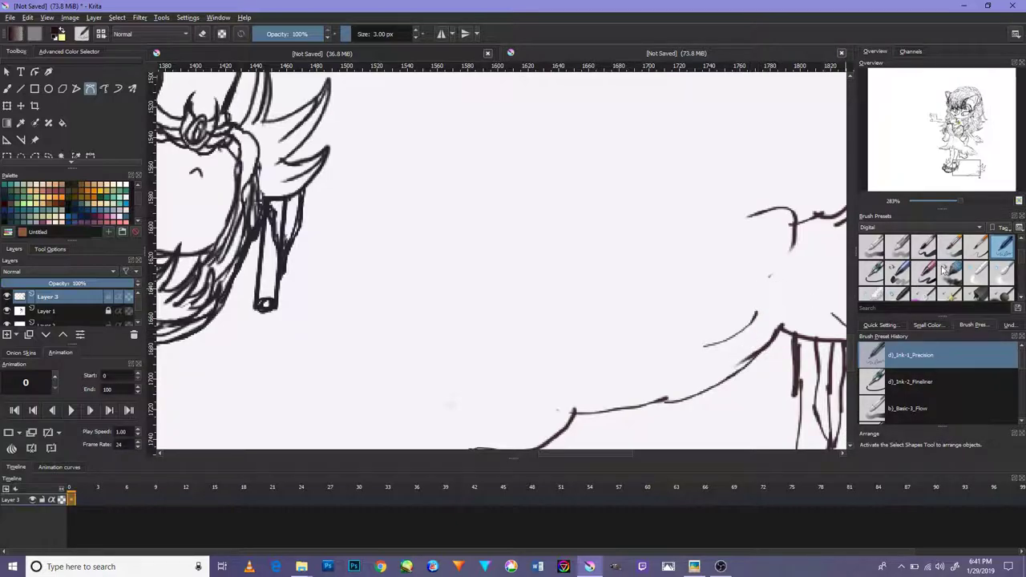
Step: Trace the whole sole line from the heel joint to the toe end as a Bezier curve with the Ink-2 Fineliner preset at 5 px
click(875, 272)
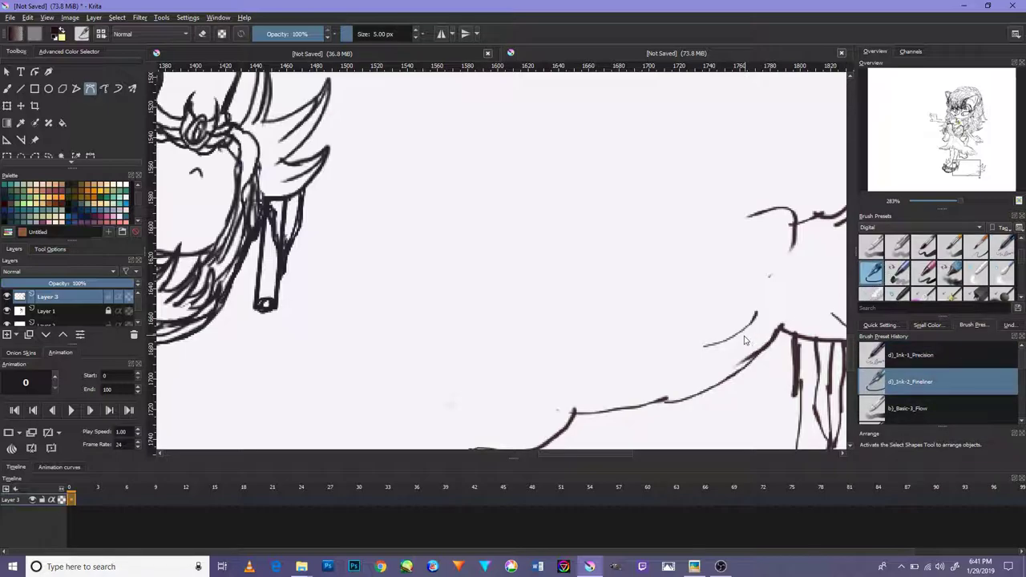
drag(748, 330, 724, 264)
click(754, 261)
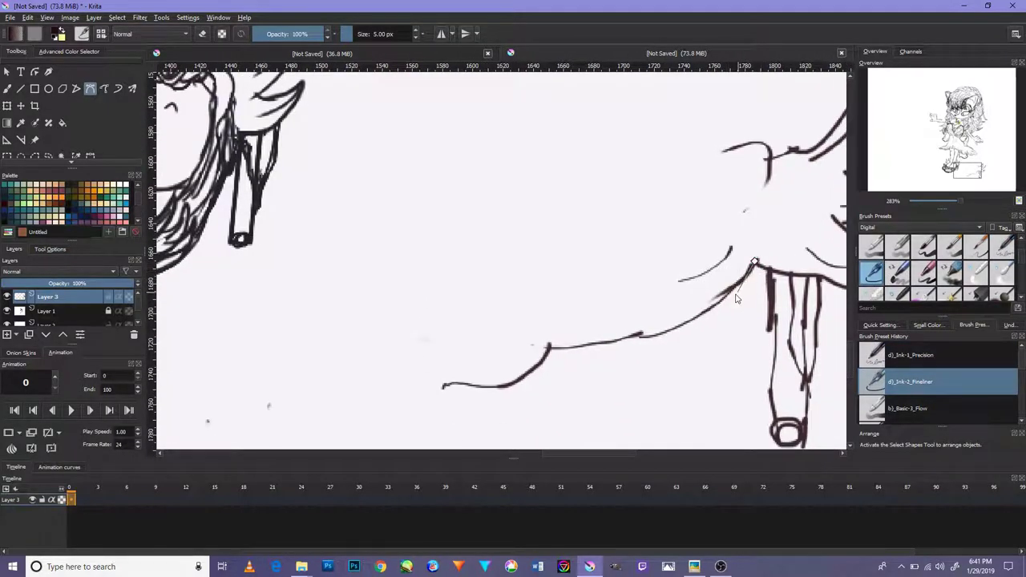
mouse_move(727, 300)
mouse_down()
mouse_move(673, 329)
mouse_move(551, 347)
mouse_move(525, 385)
mouse_move(528, 374)
mouse_move(504, 391)
mouse_move(439, 382)
mouse_move(540, 346)
mouse_move(482, 395)
mouse_move(453, 385)
mouse_move(526, 376)
mouse_move(518, 383)
mouse_move(549, 346)
mouse_move(656, 343)
mouse_move(748, 269)
mouse_up()
click(441, 382)
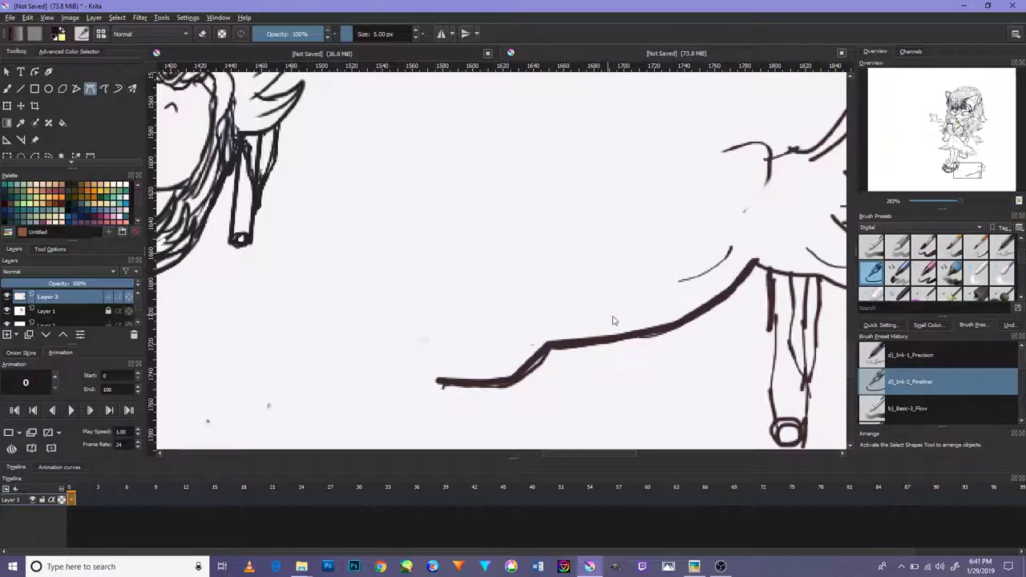
Step: Trace the two long sides of the high heel down to its oval tip with 5 px Bezier curves
drag(710, 303, 633, 245)
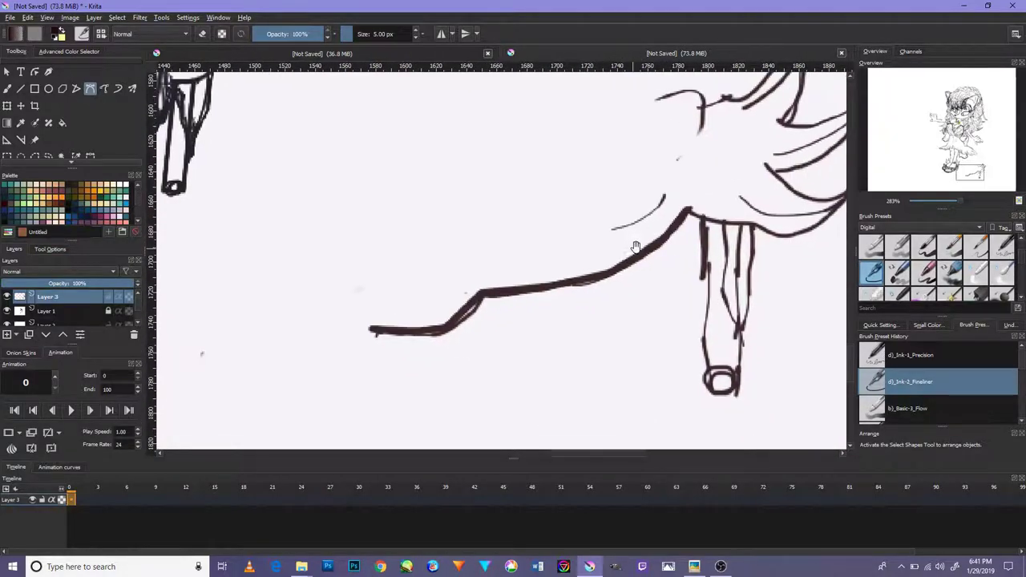
mouse_move(705, 308)
mouse_down()
mouse_move(702, 383)
mouse_move(704, 268)
mouse_up()
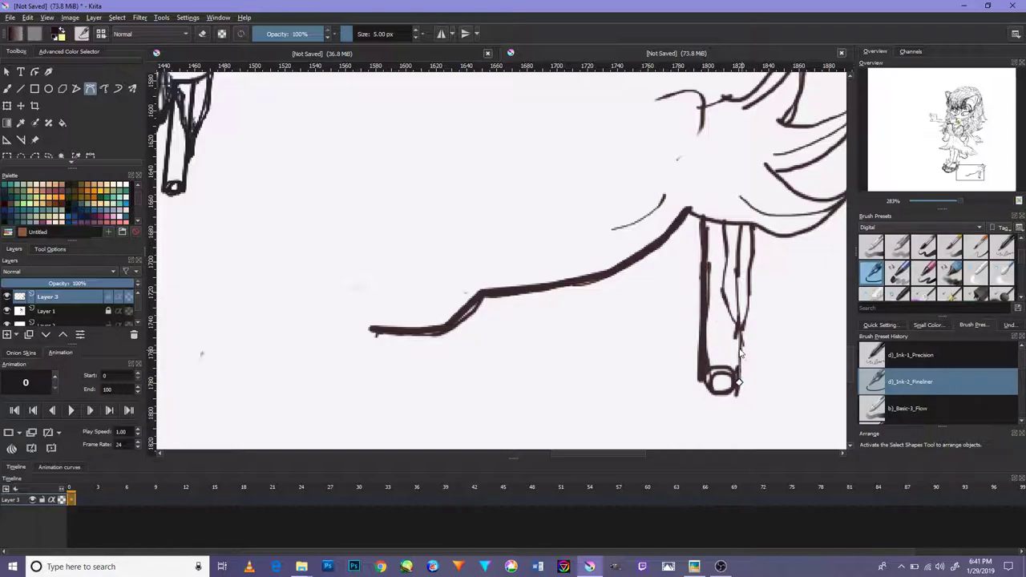
drag(739, 392, 744, 322)
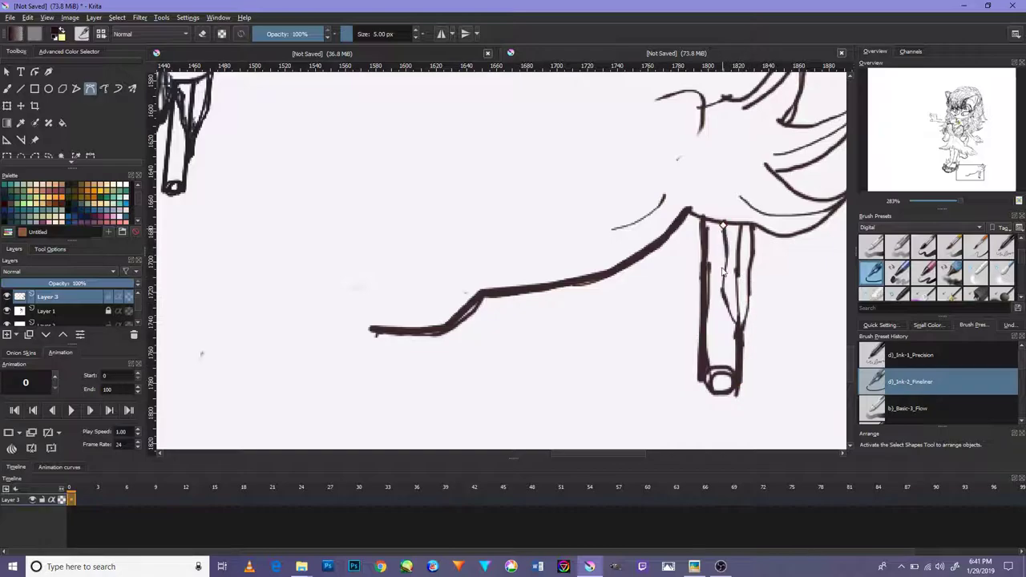
Step: Ink the narrow support's remaining lines beside the heel with 5 px Bezier curves, and the heel's round tip with an ellipse
click(749, 333)
mouse_move(757, 253)
mouse_down()
mouse_move(754, 233)
mouse_move(722, 227)
mouse_move(737, 299)
mouse_up()
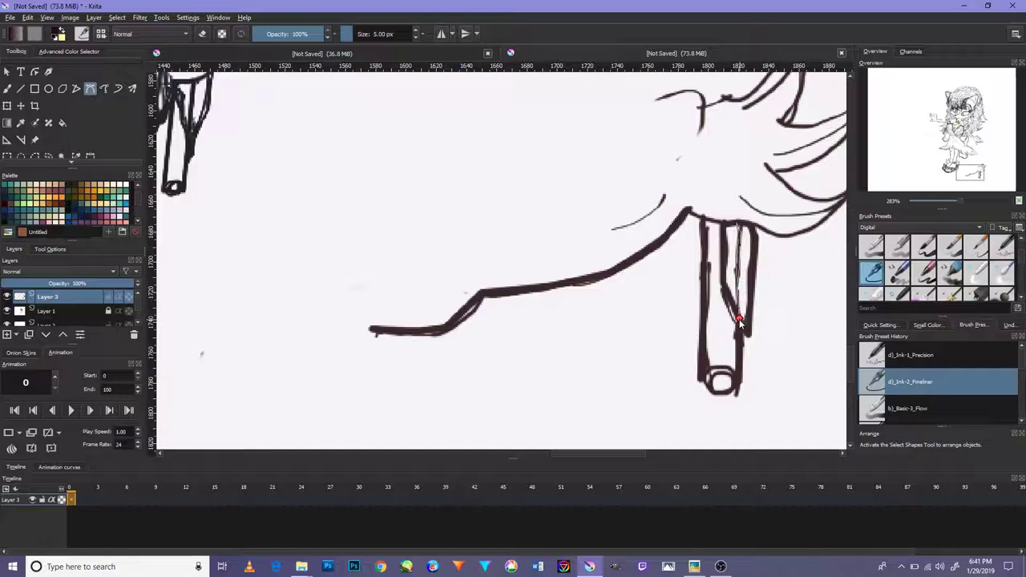
drag(739, 319, 740, 334)
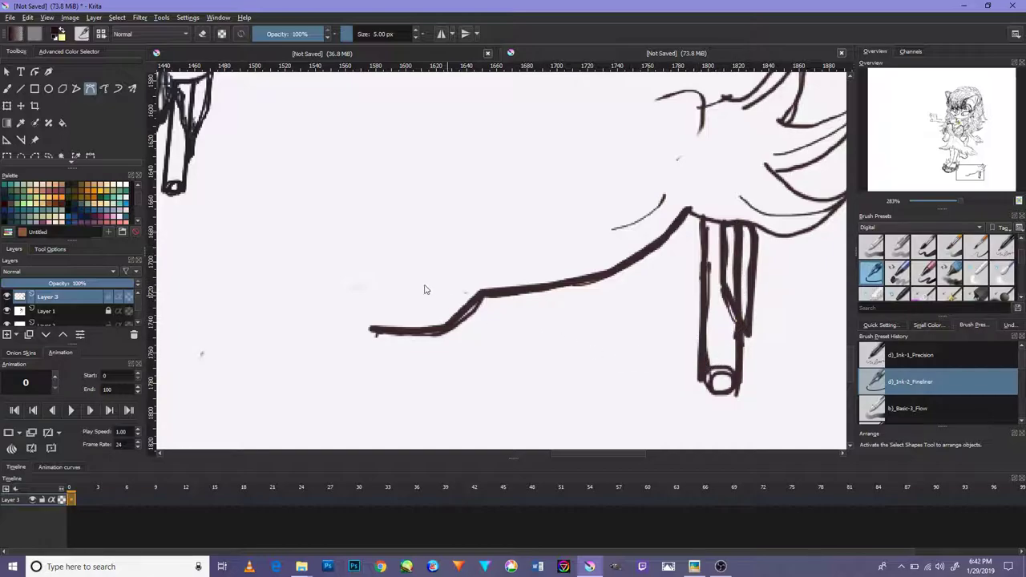
click(48, 89)
drag(745, 380, 699, 408)
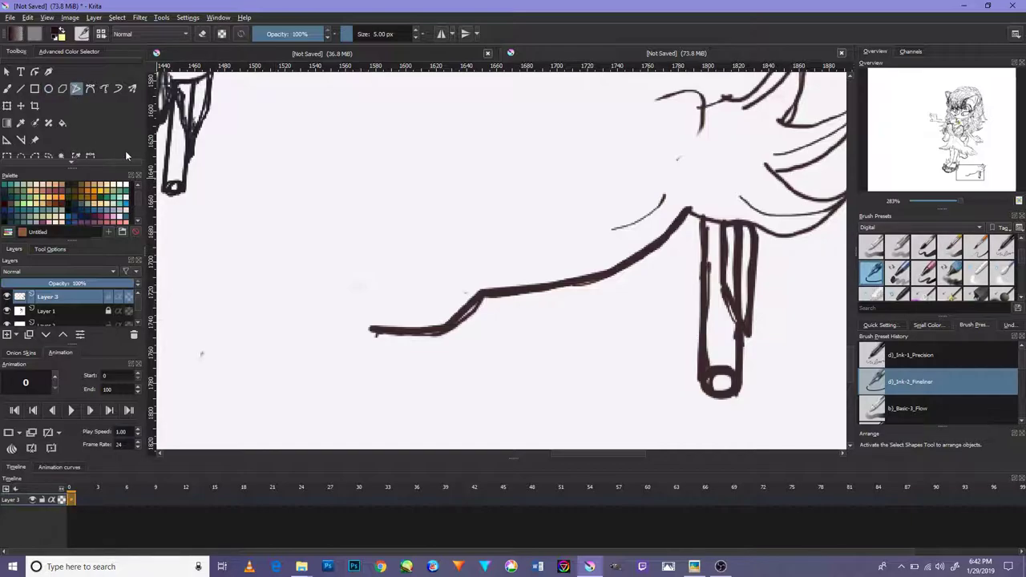
Step: Try to draw the leg line above the shoe's ankle as a 5 px polyline
mouse_move(481, 312)
mouse_down()
mouse_move(614, 395)
mouse_move(631, 377)
mouse_move(678, 365)
mouse_up()
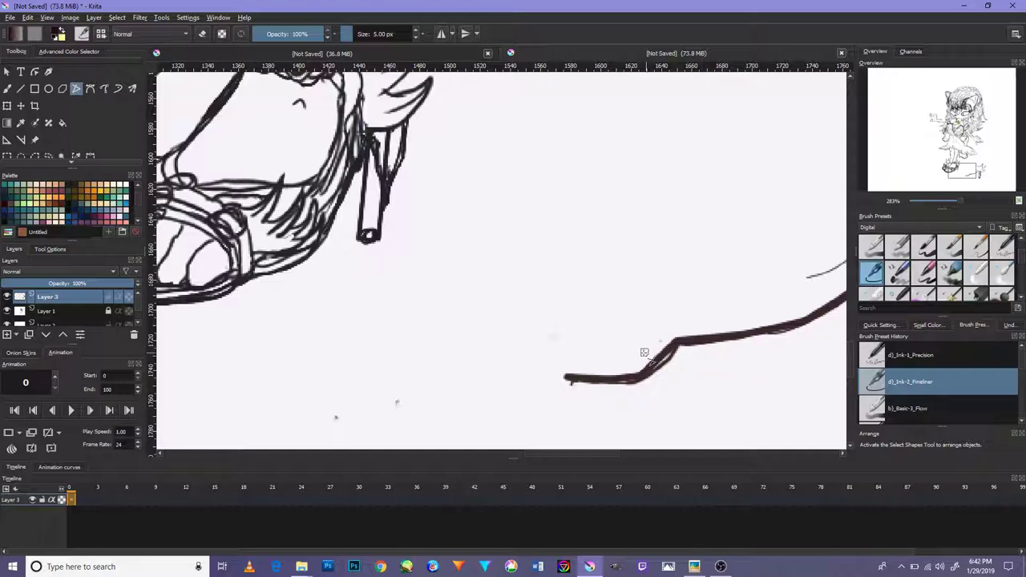
scroll(645, 349, down, 2)
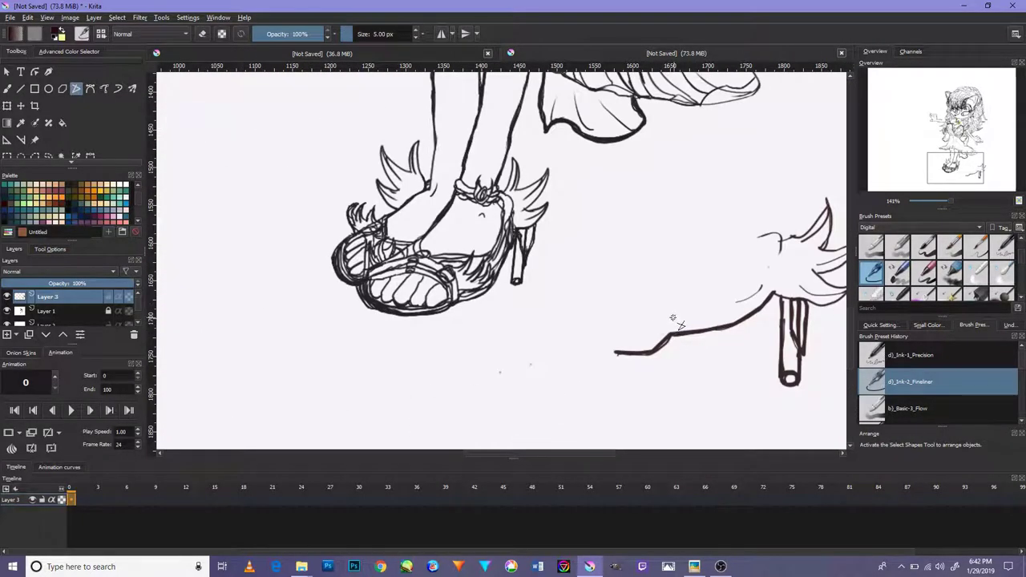
scroll(677, 322, up, 1)
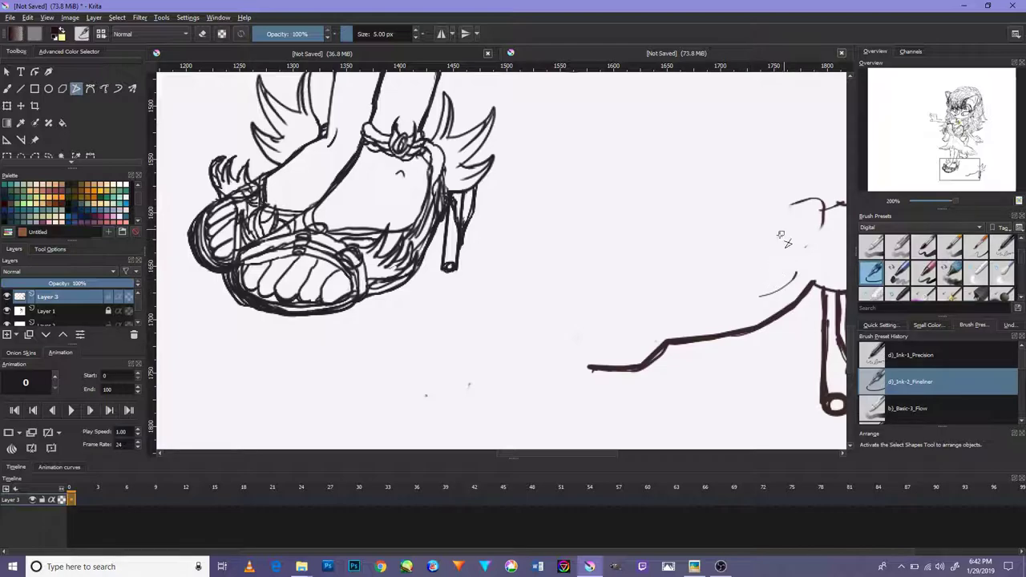
drag(765, 227, 692, 356)
click(705, 355)
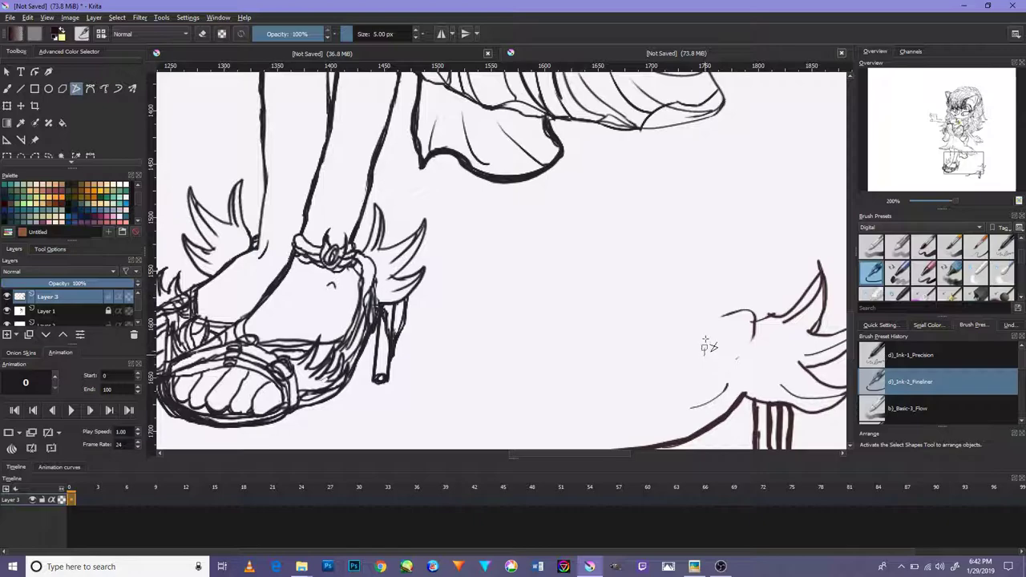
drag(723, 285, 723, 126)
right_click(728, 123)
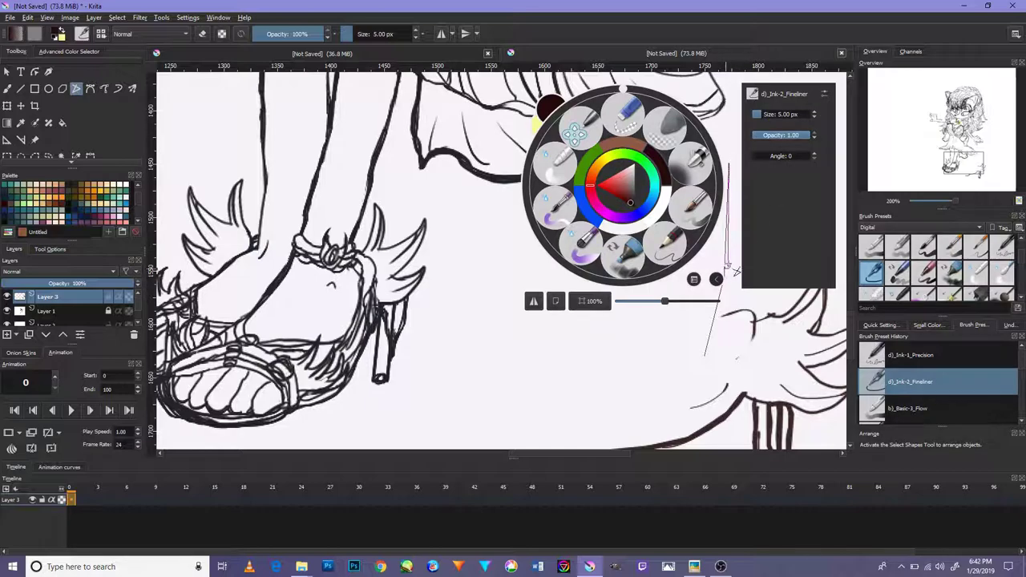
click(706, 356)
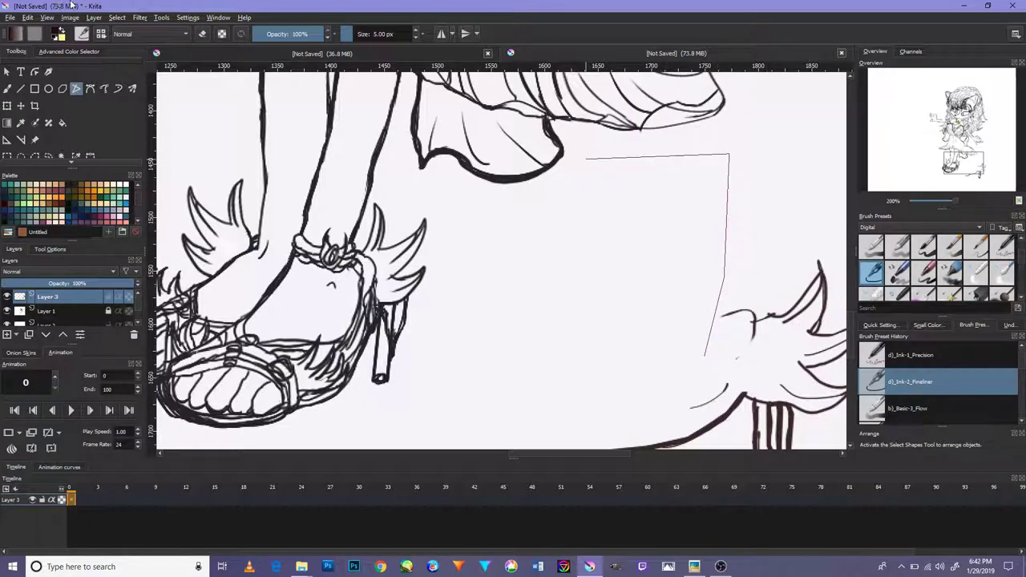
Step: Run Reselect to end the pending polyline, and undo the leg line it leaves
click(93, 20)
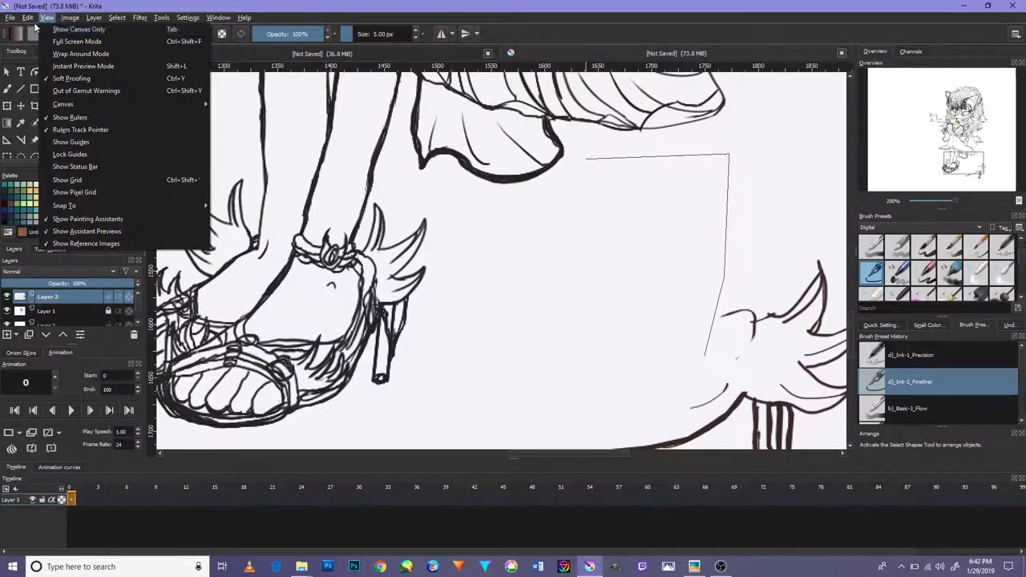
mouse_move(27, 21)
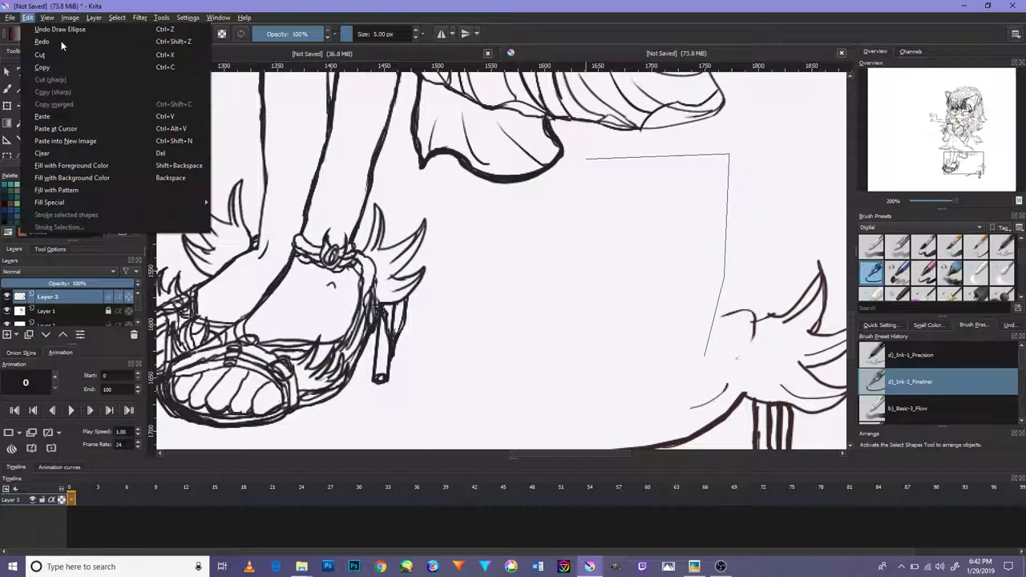
mouse_move(117, 16)
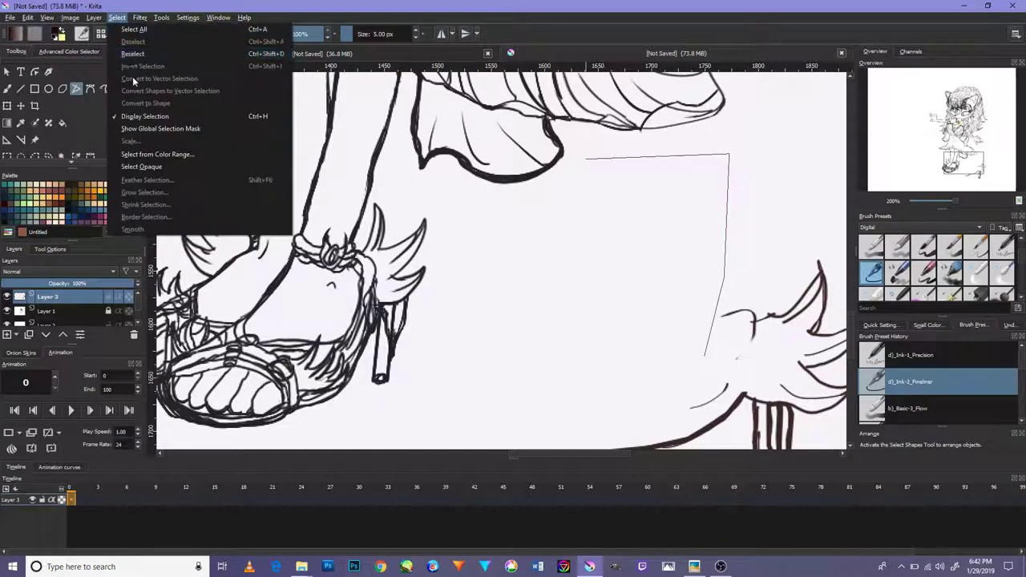
click(158, 54)
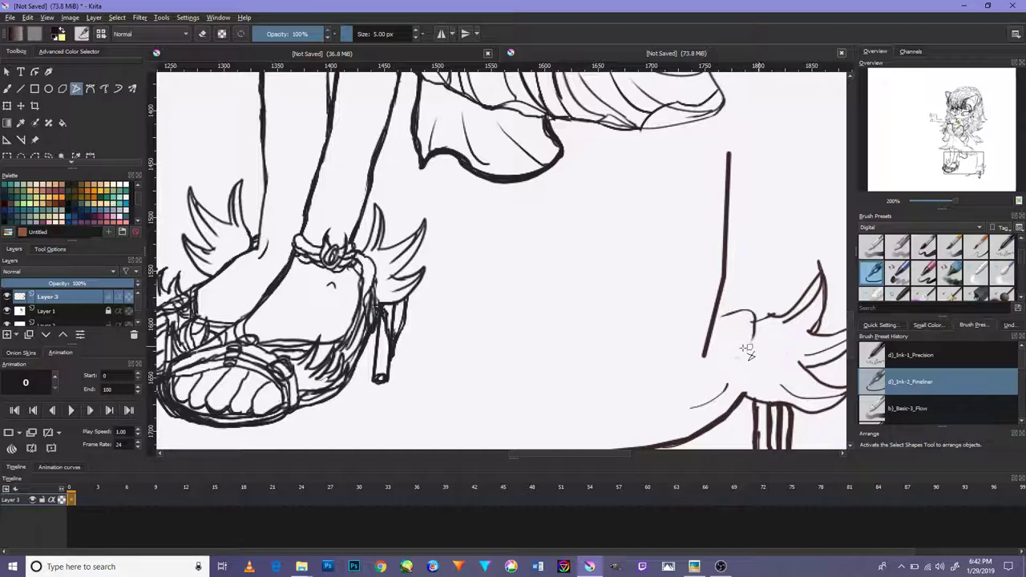
key(ctrl+z)
key(ctrl+z)
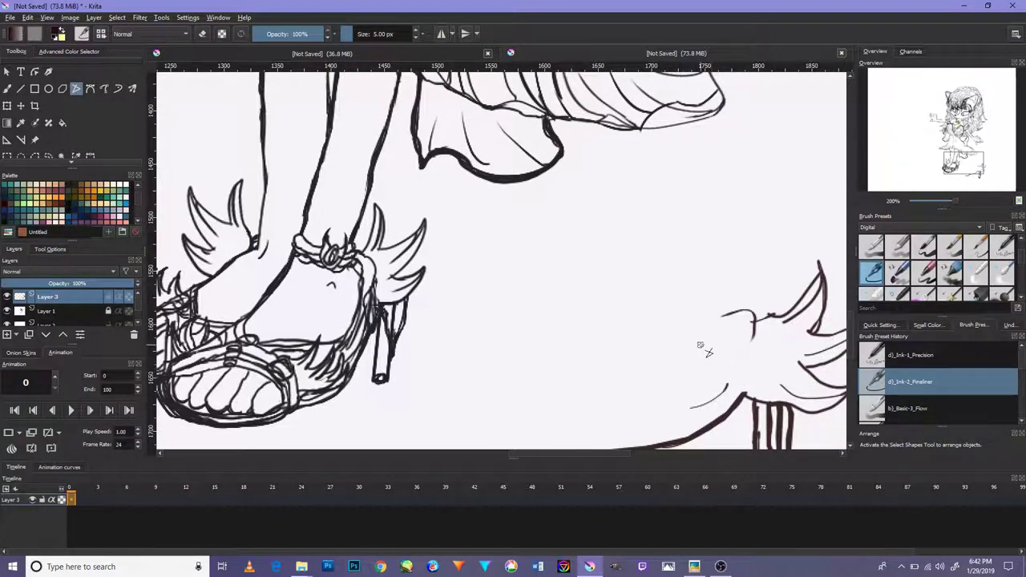
Step: Try the leg line again as a straight polyline with the Ink-2 Fineliner preset, and undo the attempts
mouse_move(706, 348)
mouse_down()
mouse_move(723, 274)
mouse_move(718, 152)
mouse_up()
mouse_move(719, 152)
mouse_down()
mouse_move(772, 183)
mouse_move(770, 158)
mouse_move(769, 183)
mouse_move(743, 167)
mouse_move(797, 159)
mouse_move(720, 163)
mouse_move(665, 150)
mouse_move(721, 151)
mouse_move(725, 165)
mouse_move(728, 215)
mouse_move(700, 315)
mouse_move(707, 348)
mouse_up()
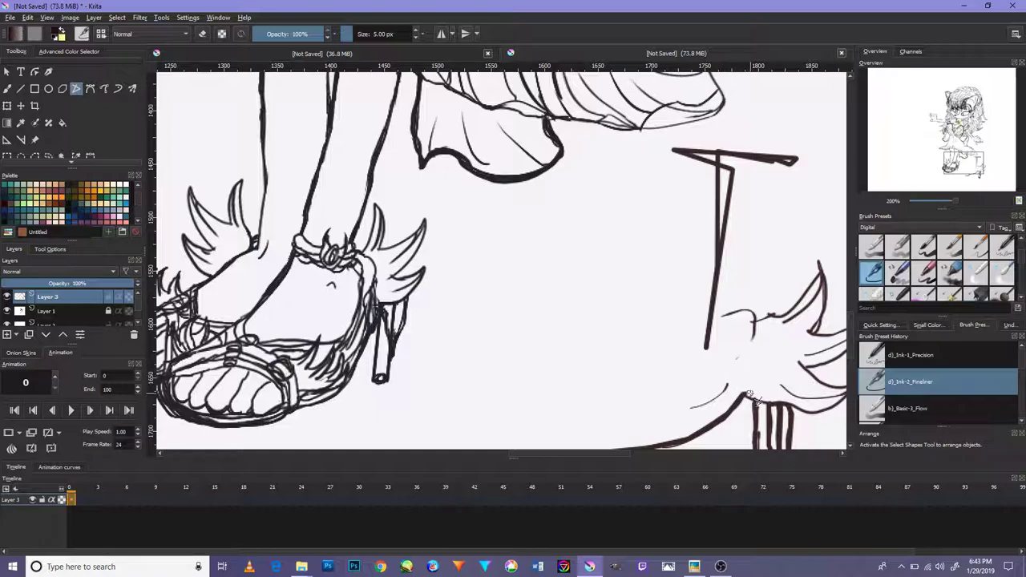
key(ctrl+z)
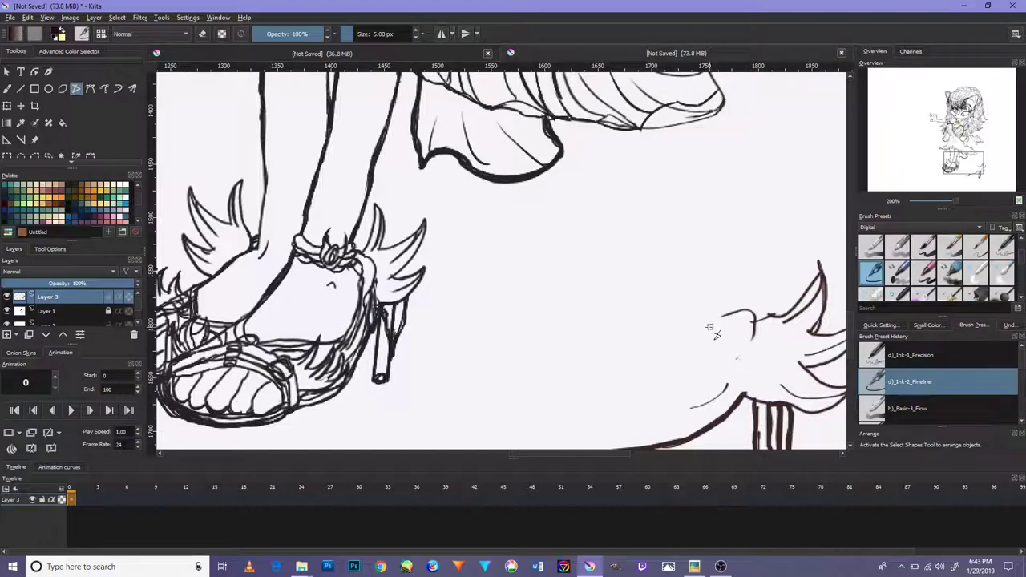
drag(688, 306, 681, 325)
drag(721, 283, 716, 325)
key(ctrl+z)
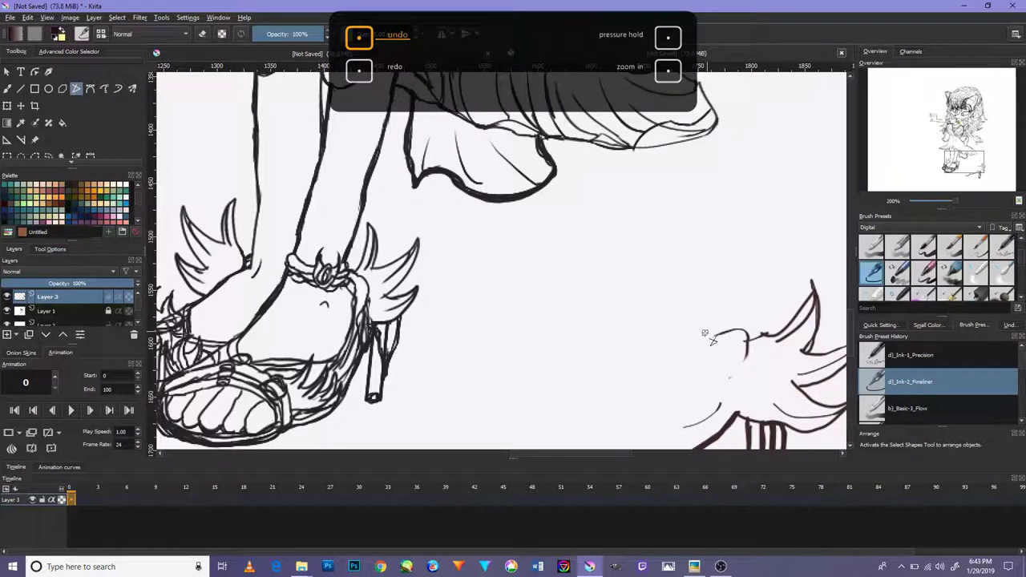
Step: Switch to the Ink-1 Precision preset, try a short polyline near the ankle, undo it, and run Reselect
click(885, 354)
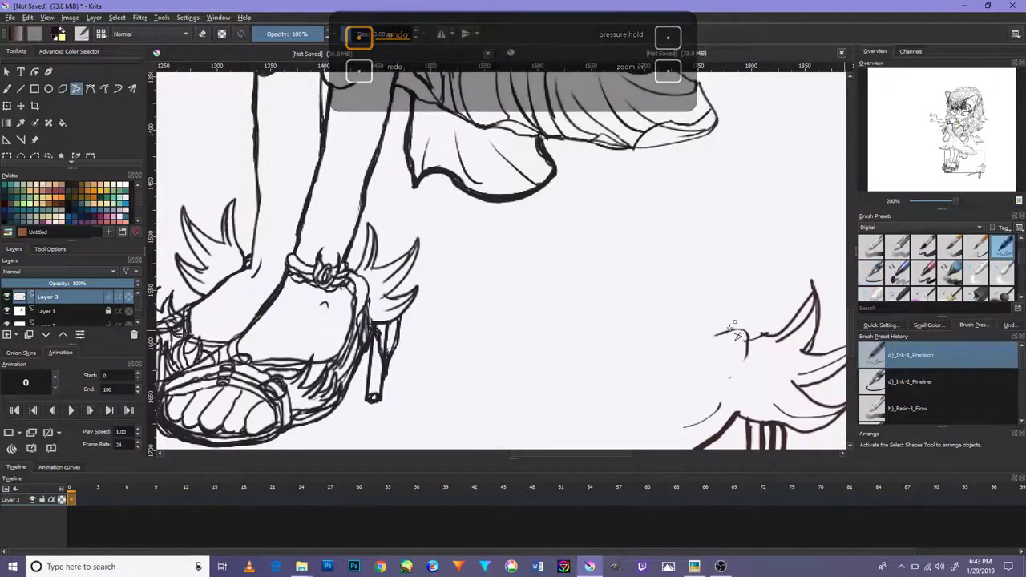
drag(708, 295, 748, 263)
key(ctrl+z)
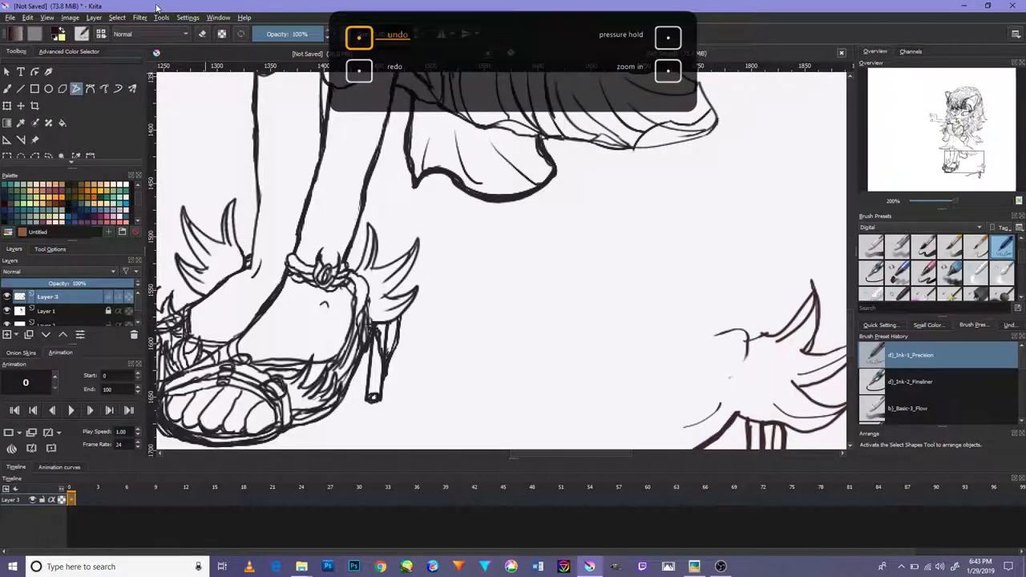
click(117, 17)
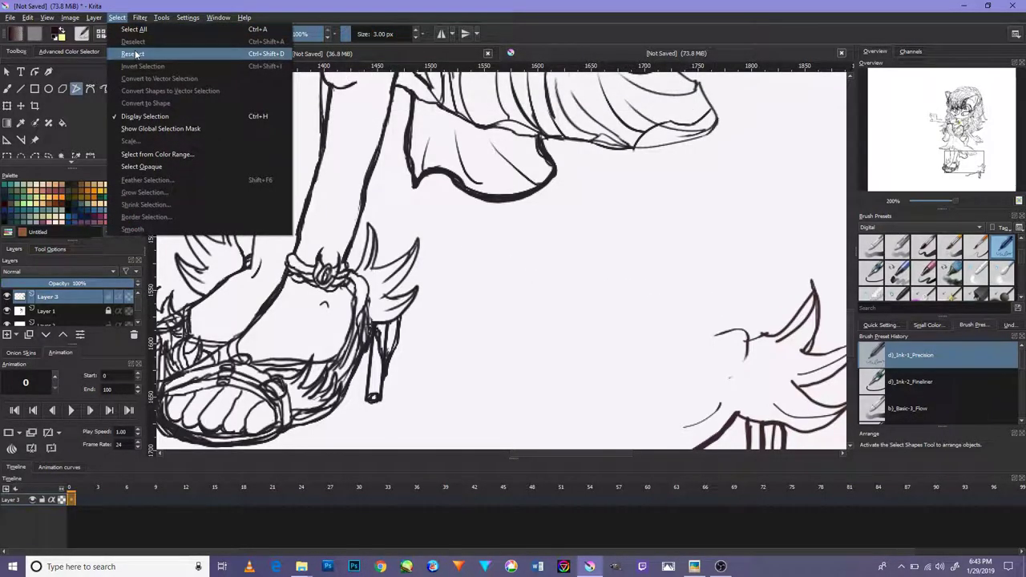
click(136, 56)
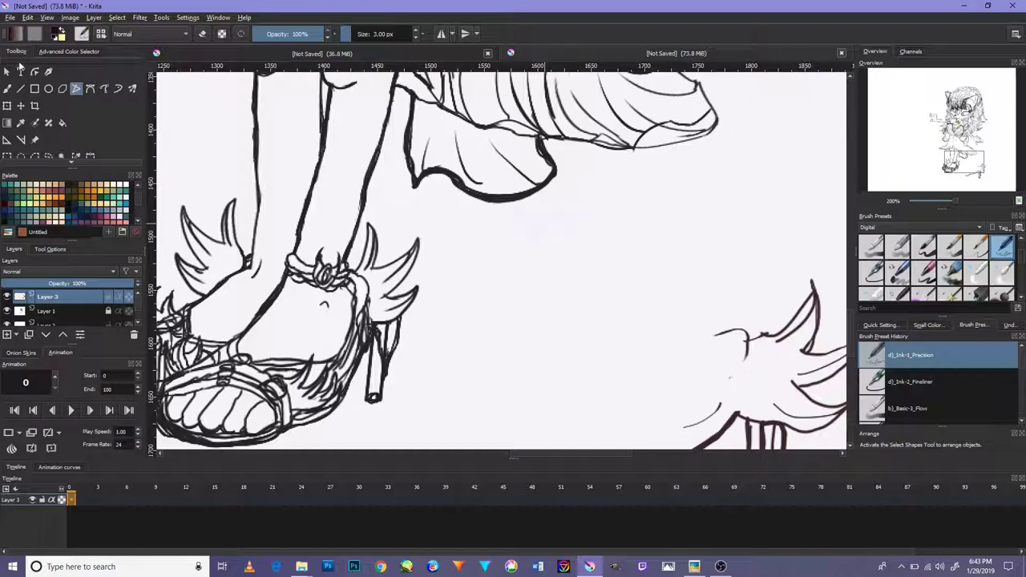
Step: Sketch both sides of the leg above the ankle freehand with the 3 px Ink-1 Precision brush
click(8, 89)
mouse_move(681, 380)
mouse_down()
mouse_move(704, 312)
mouse_move(718, 206)
mouse_up()
drag(711, 257, 715, 184)
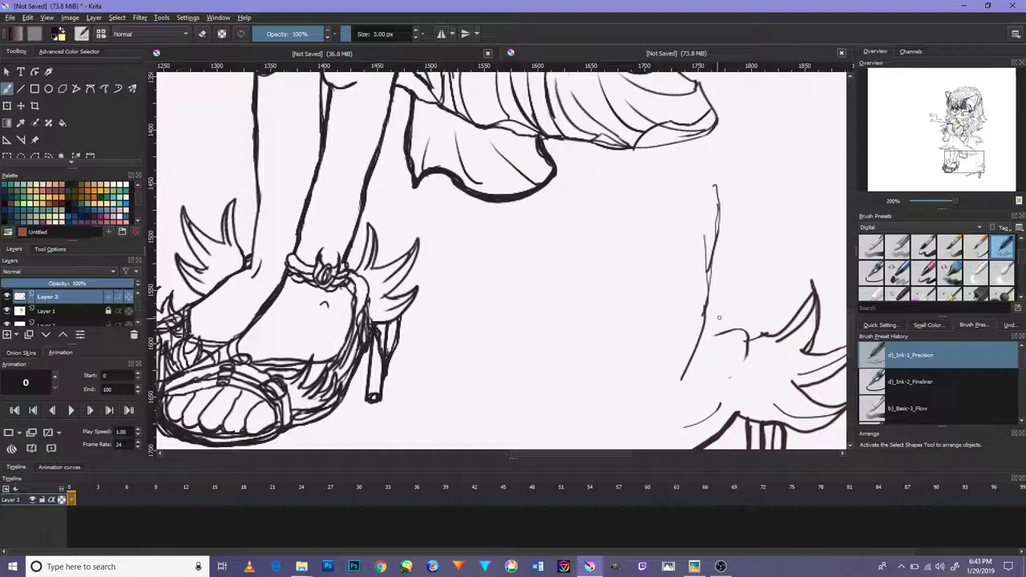
mouse_move(668, 333)
mouse_down()
mouse_move(693, 270)
mouse_move(663, 229)
mouse_move(694, 94)
mouse_up()
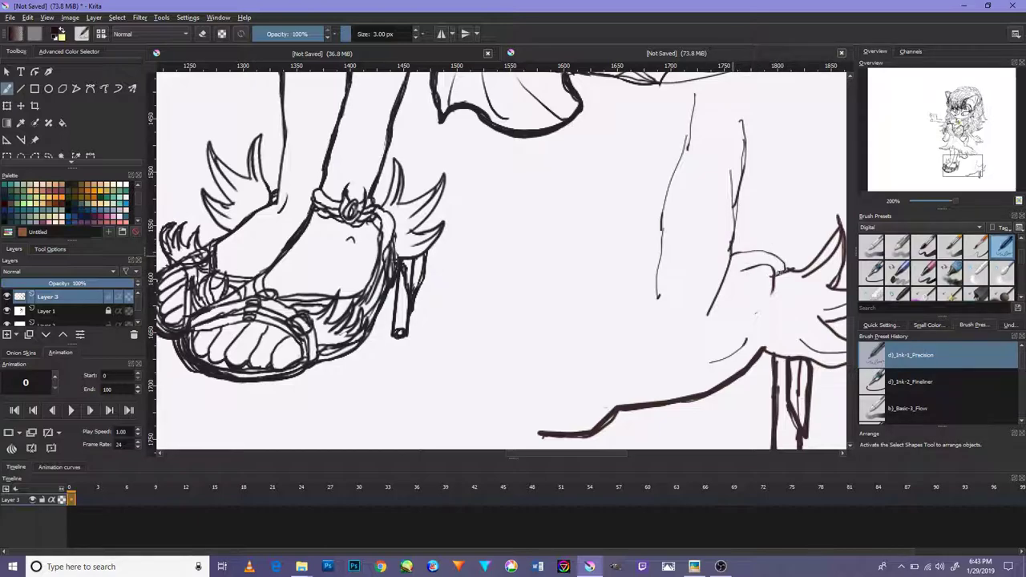
Step: Sketch the curved ankle strap around the leg and the sloping top line of the foot down toward the toes
mouse_move(739, 265)
mouse_down()
mouse_move(677, 271)
mouse_move(665, 235)
mouse_up()
mouse_move(739, 239)
mouse_down()
mouse_move(722, 264)
mouse_move(655, 238)
mouse_up()
mouse_move(680, 272)
mouse_down()
mouse_move(707, 240)
mouse_move(666, 261)
mouse_move(625, 307)
mouse_move(722, 269)
mouse_move(630, 308)
mouse_up()
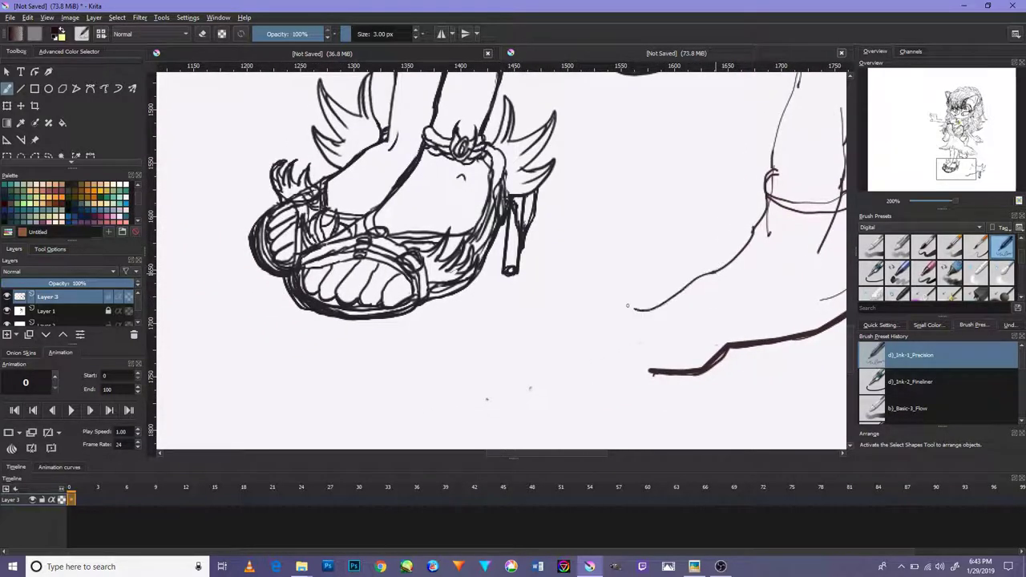
Step: Sketch the strap line across the forefoot and the nested rounded outlines of the toes and sole rim with the 3 px brush
mouse_move(637, 372)
mouse_down()
mouse_move(630, 311)
mouse_move(657, 300)
mouse_up()
key(ctrl+z)
drag(661, 368, 656, 301)
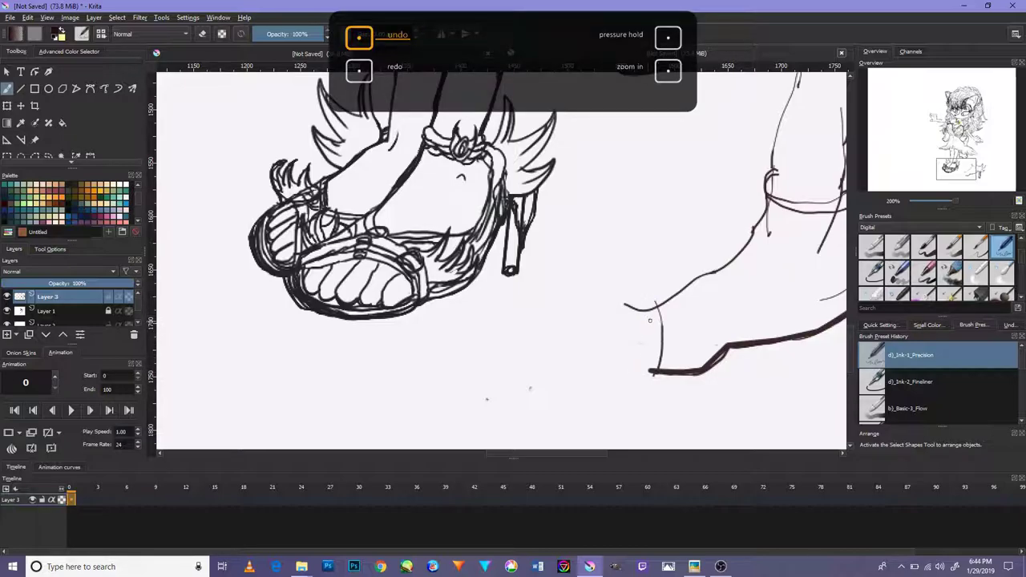
mouse_move(651, 371)
mouse_down()
mouse_move(624, 370)
mouse_move(601, 319)
mouse_move(648, 305)
mouse_up()
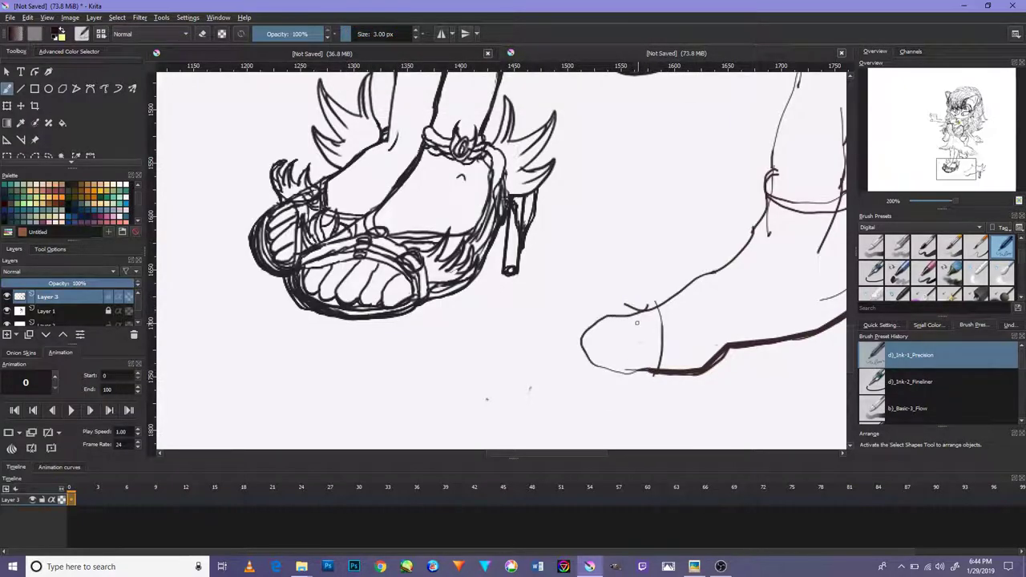
drag(570, 355, 621, 378)
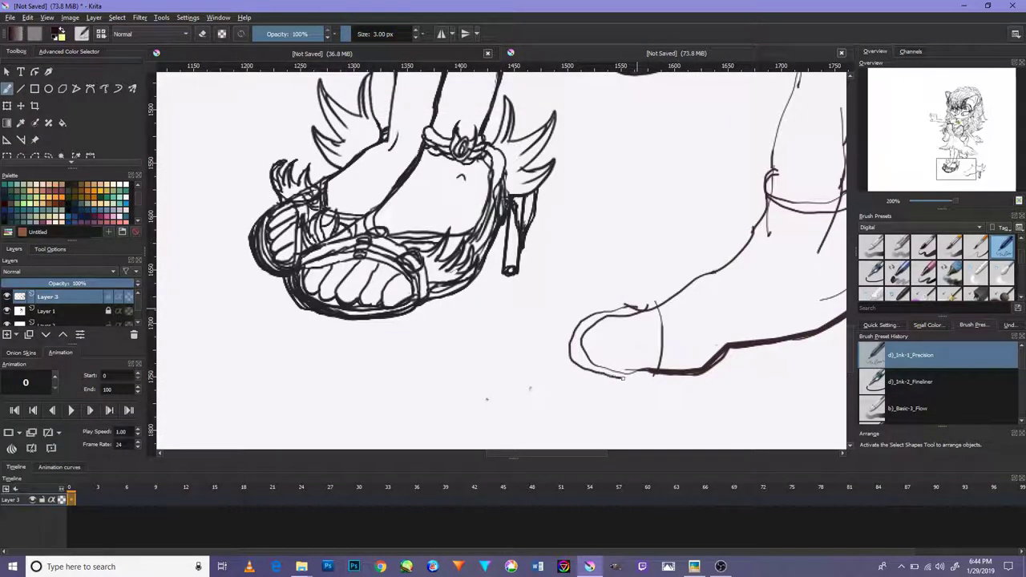
mouse_move(571, 329)
mouse_down()
mouse_move(593, 299)
mouse_move(558, 344)
mouse_move(570, 373)
mouse_move(663, 375)
mouse_up()
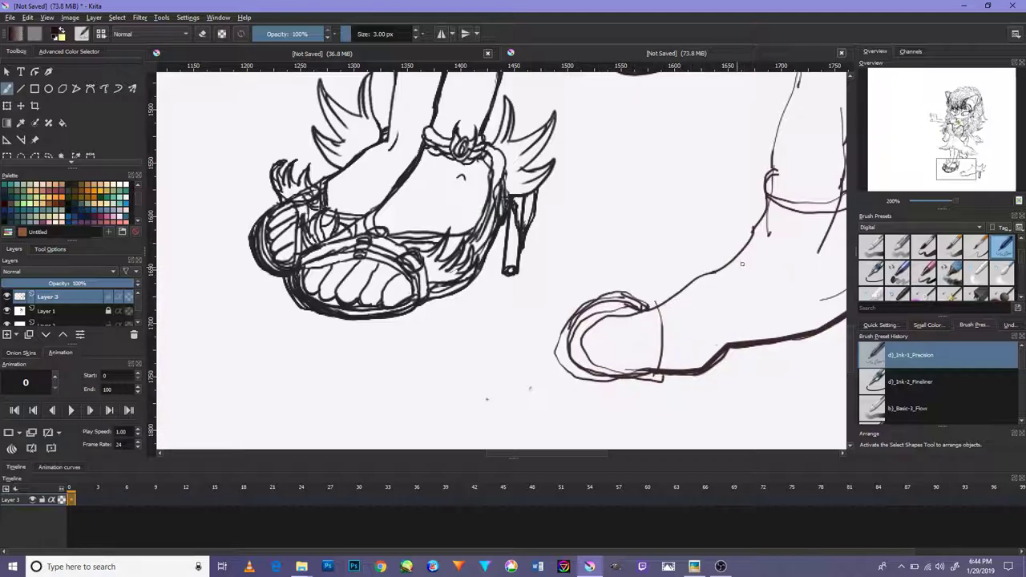
Step: Increase the brush size to 7 px and go over both leg lines above the ankle strap
drag(759, 261, 678, 297)
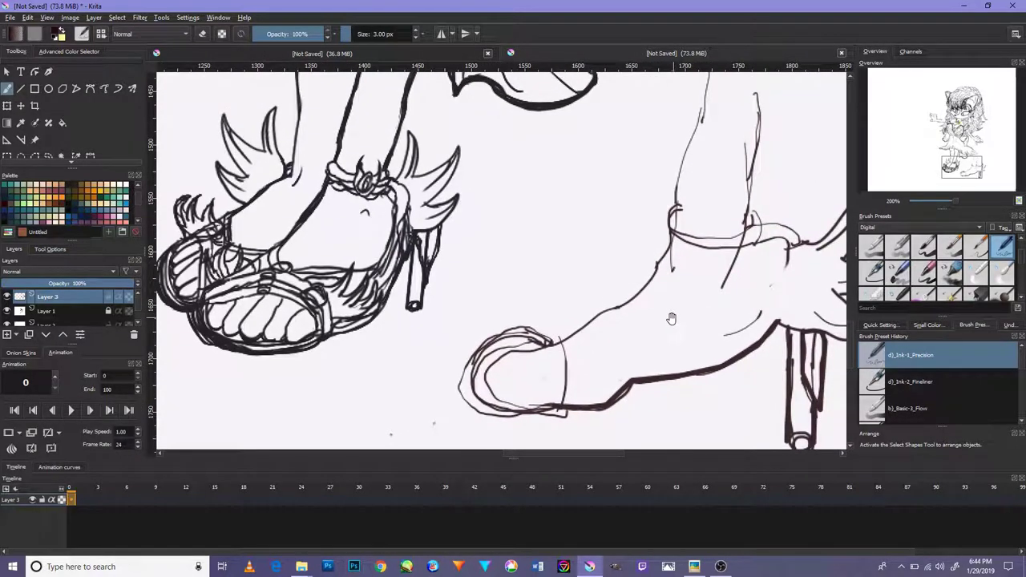
mouse_move(779, 209)
mouse_down()
mouse_move(767, 266)
mouse_move(750, 189)
mouse_up()
key(])
key(])
key(])
key(])
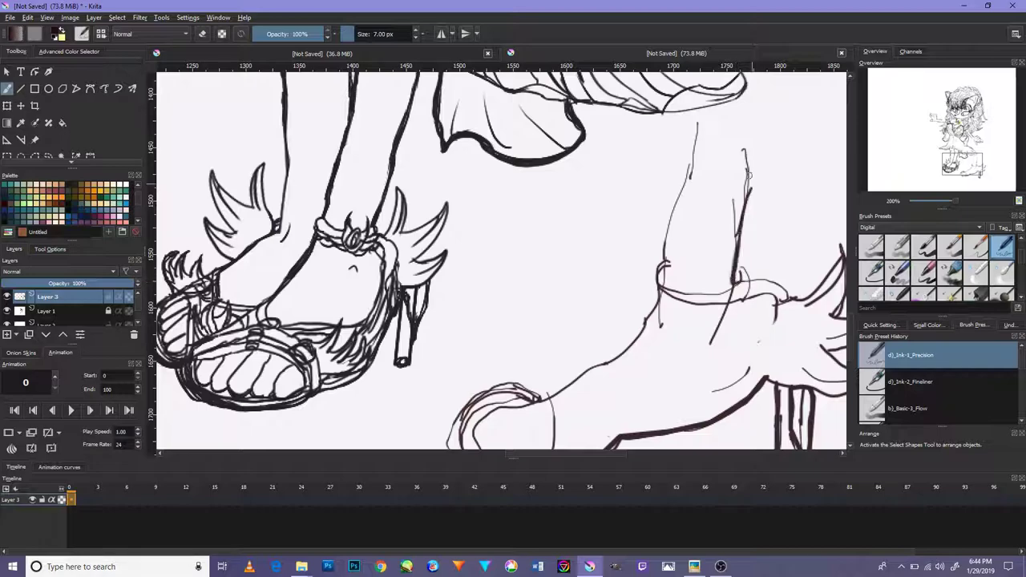
drag(736, 263, 747, 233)
drag(744, 131, 749, 233)
mouse_move(665, 293)
mouse_down()
mouse_move(696, 122)
mouse_move(684, 170)
mouse_up()
drag(671, 284, 710, 177)
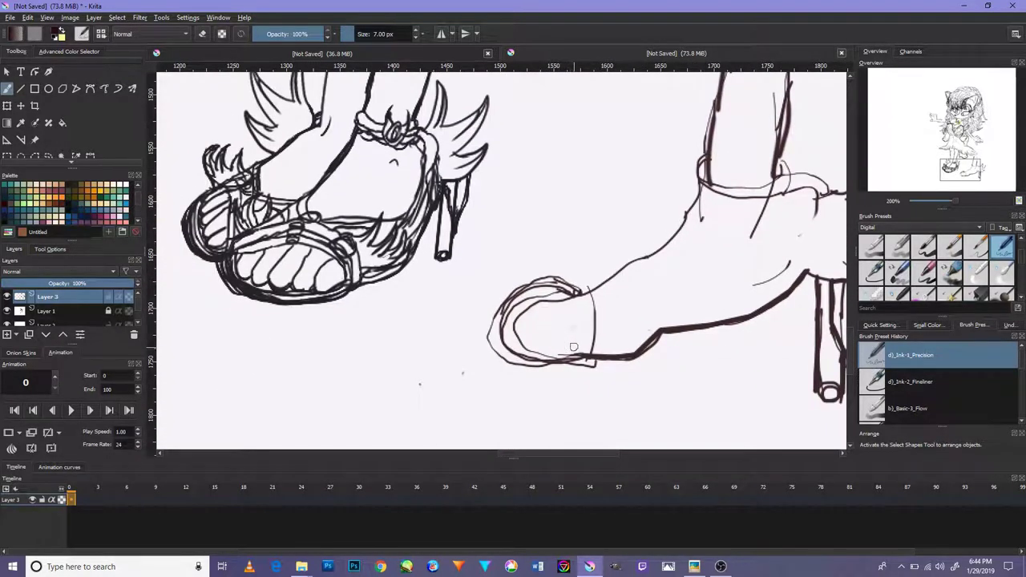
Step: Draw the curved toe lines inside the rounded front of the shoe, and thicken the strap across the forefoot at 7 px
mouse_move(574, 347)
mouse_down()
mouse_move(525, 344)
mouse_move(532, 324)
mouse_move(511, 341)
mouse_up()
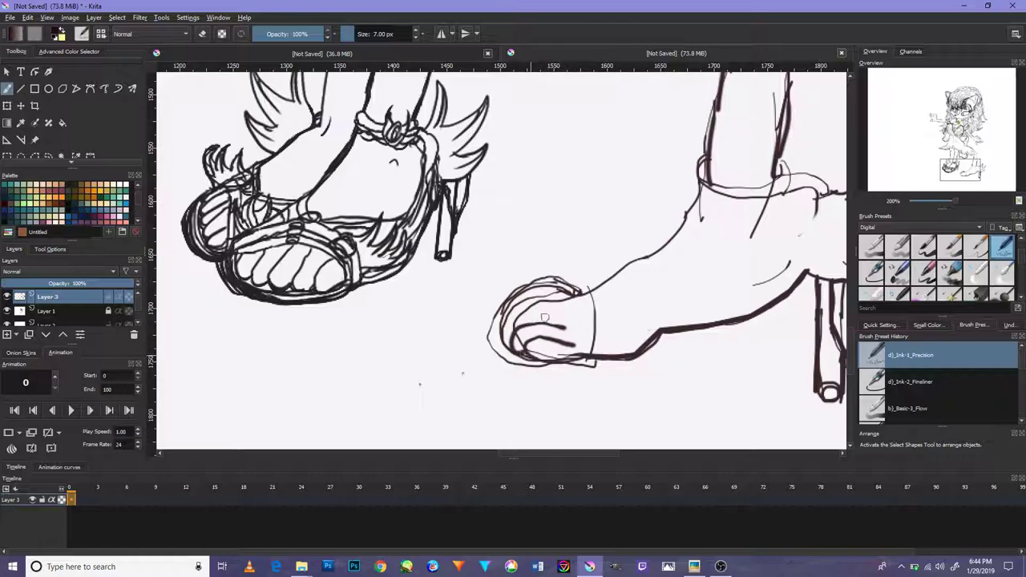
mouse_move(561, 309)
mouse_down()
mouse_move(529, 315)
mouse_move(505, 347)
mouse_up()
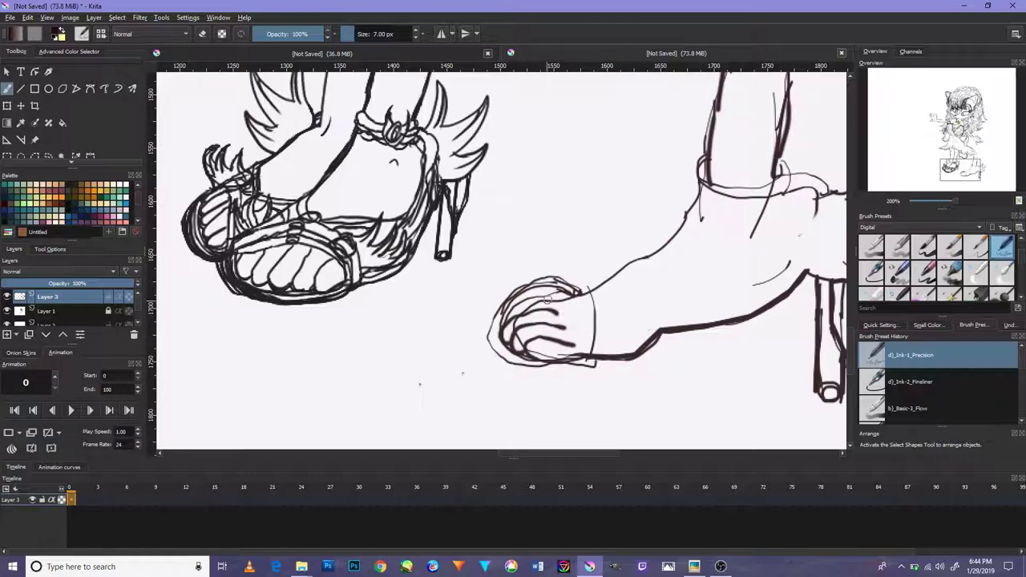
mouse_move(553, 297)
mouse_down()
mouse_move(505, 303)
mouse_move(501, 335)
mouse_move(551, 290)
mouse_move(525, 290)
mouse_move(523, 313)
mouse_up()
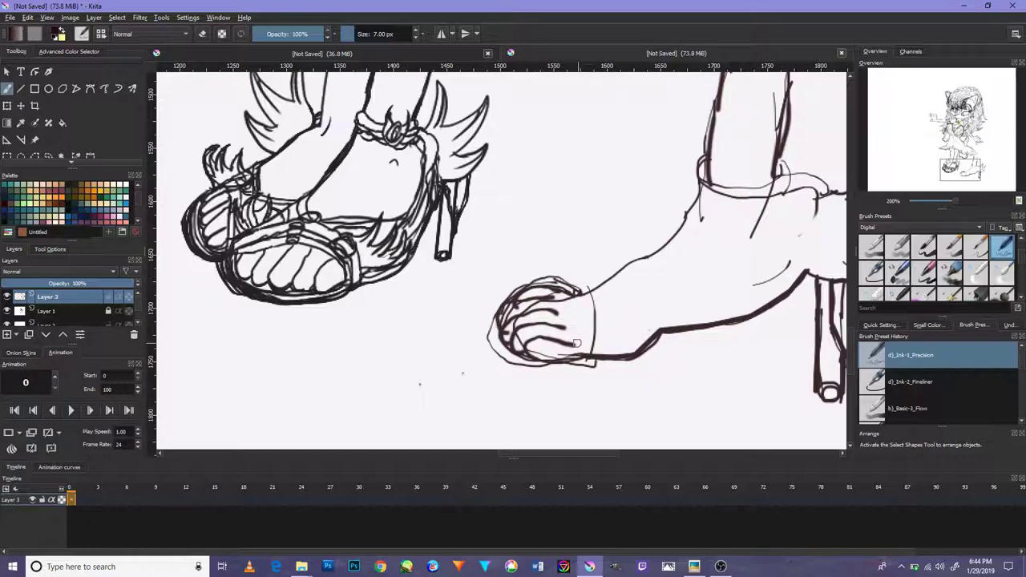
mouse_move(580, 361)
mouse_down()
mouse_move(562, 293)
mouse_move(600, 324)
mouse_move(592, 356)
mouse_move(597, 295)
mouse_move(587, 284)
mouse_up()
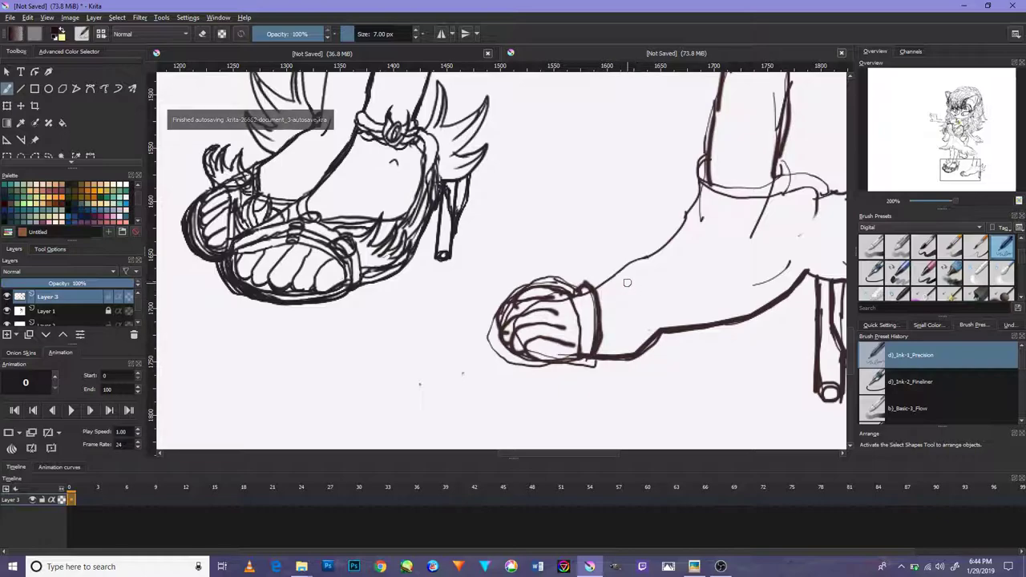
Step: Draw the overlapping strap bands behind the toe strap, with a loop over the instep, cross bars and a small round ornament
mouse_move(626, 301)
mouse_down()
mouse_move(601, 272)
mouse_move(605, 299)
mouse_move(600, 273)
mouse_move(578, 285)
mouse_move(627, 304)
mouse_move(595, 353)
mouse_up()
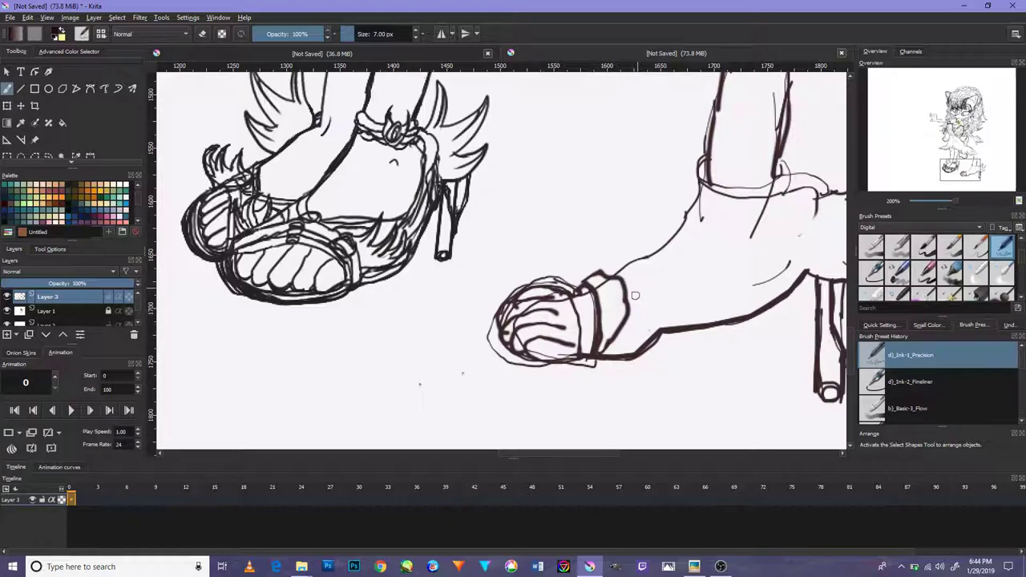
mouse_move(624, 305)
mouse_down()
mouse_move(655, 311)
mouse_move(665, 335)
mouse_up()
drag(632, 302, 686, 329)
drag(620, 261, 633, 282)
mouse_move(635, 300)
mouse_down()
mouse_move(624, 253)
mouse_move(598, 271)
mouse_up()
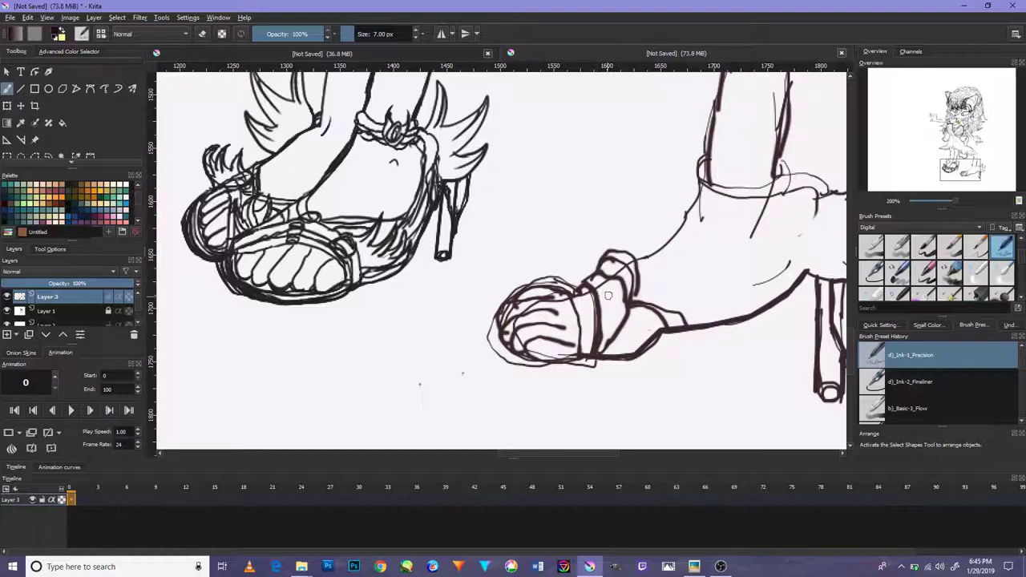
mouse_move(592, 311)
mouse_down()
mouse_move(575, 293)
mouse_move(598, 319)
mouse_move(582, 327)
mouse_move(595, 307)
mouse_up()
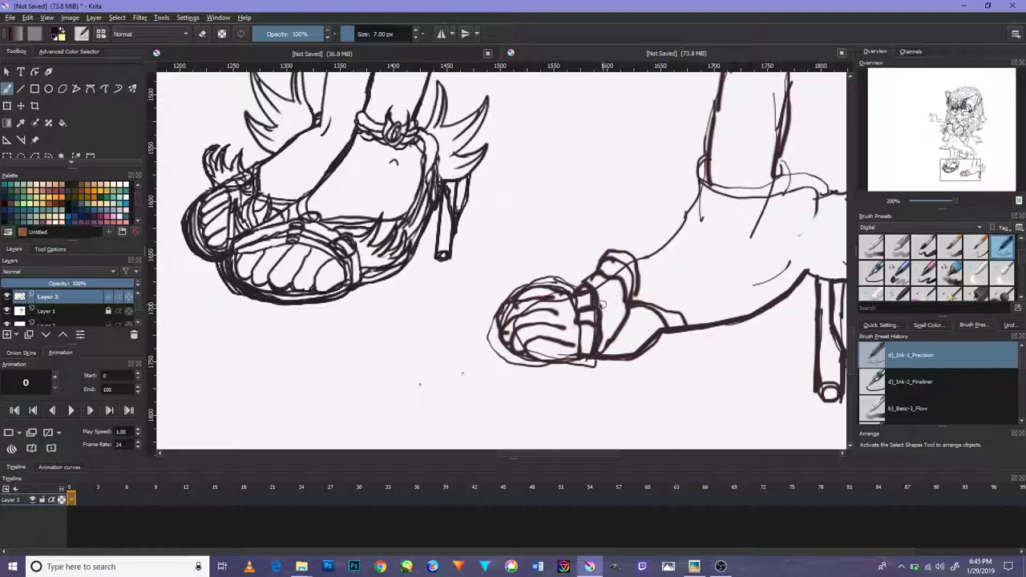
mouse_move(618, 309)
mouse_down()
mouse_move(608, 287)
mouse_move(607, 313)
mouse_up()
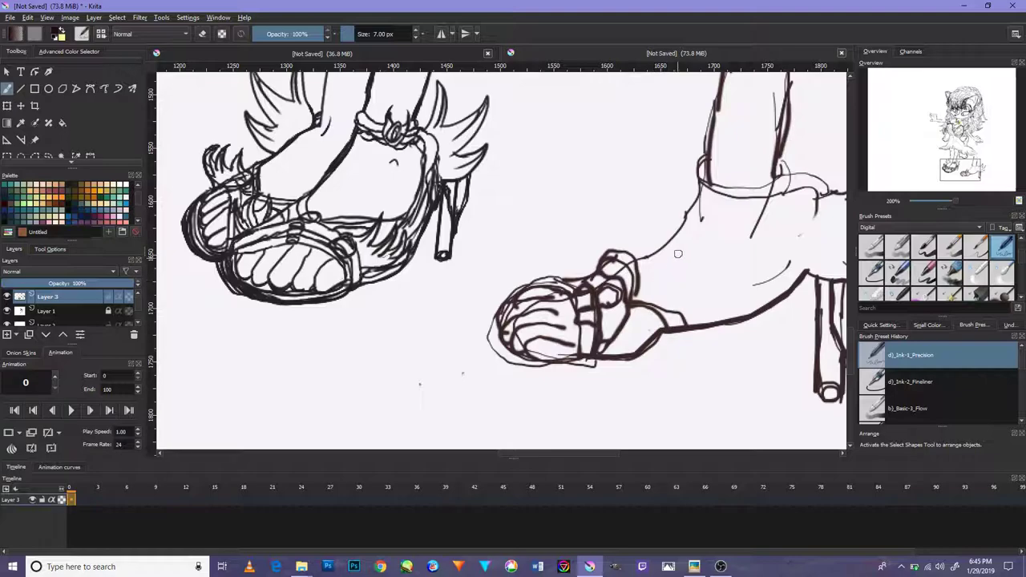
Step: Thicken the sloping top line of the foot from the ankle strap down to the forefoot straps
drag(685, 237, 672, 277)
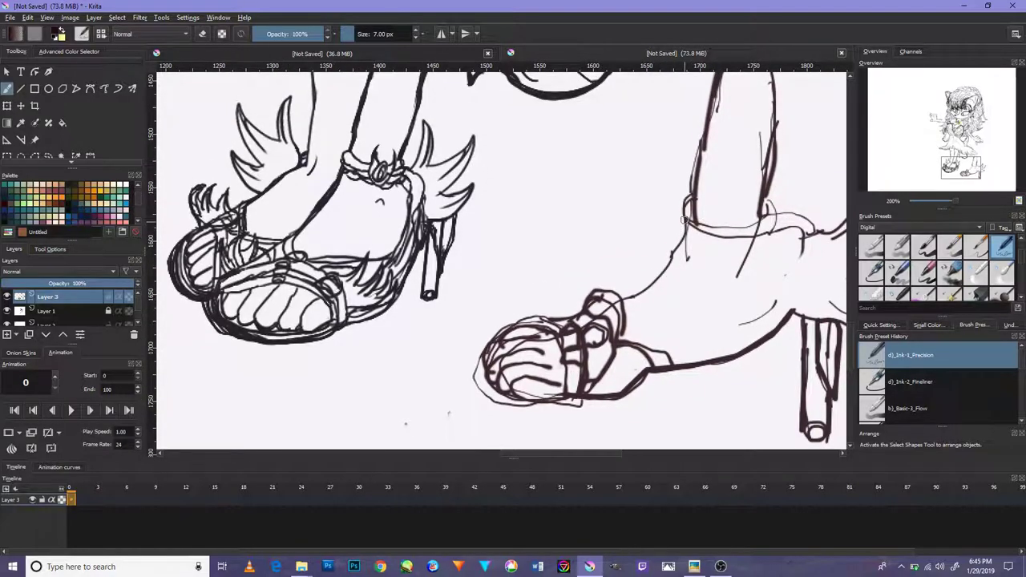
mouse_move(683, 221)
mouse_down()
mouse_move(646, 281)
mouse_move(611, 301)
mouse_up()
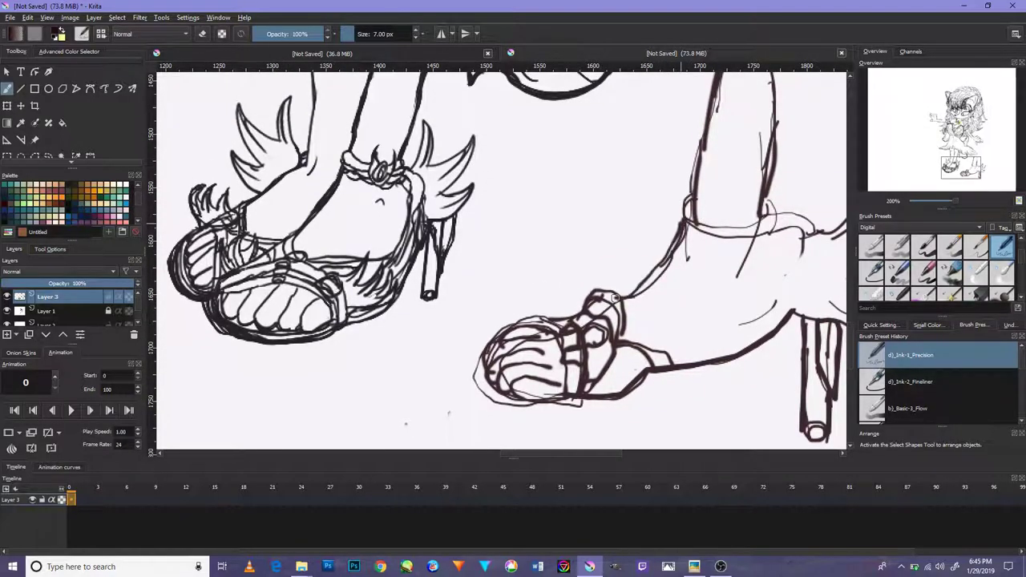
mouse_move(687, 226)
mouse_down()
mouse_move(665, 267)
mouse_move(613, 310)
mouse_up()
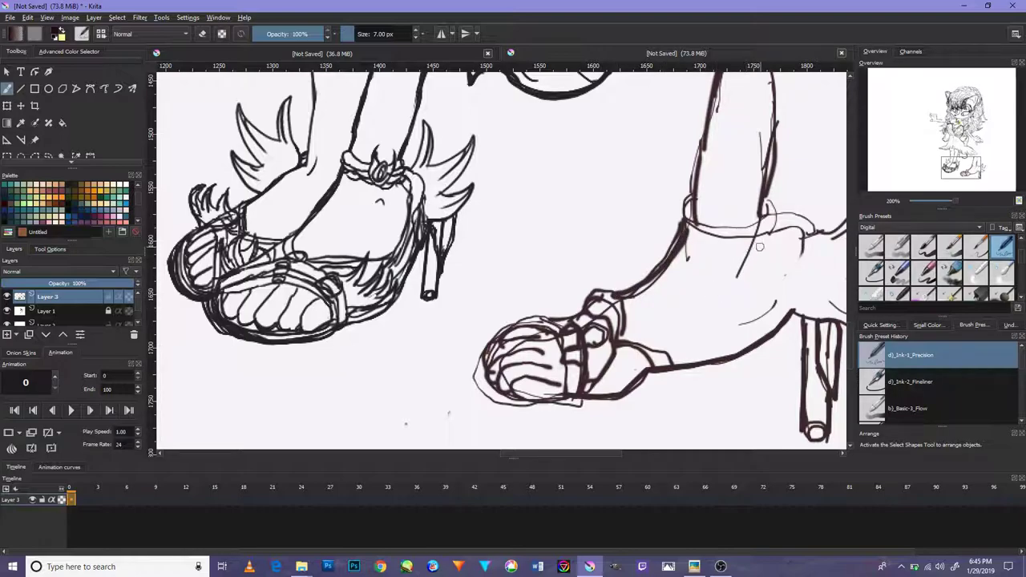
Step: Thicken the front and back curves of the ankle strap and the upper edge of the top fur spike behind it
mouse_move(767, 245)
mouse_down()
mouse_move(717, 314)
mouse_move(692, 290)
mouse_up()
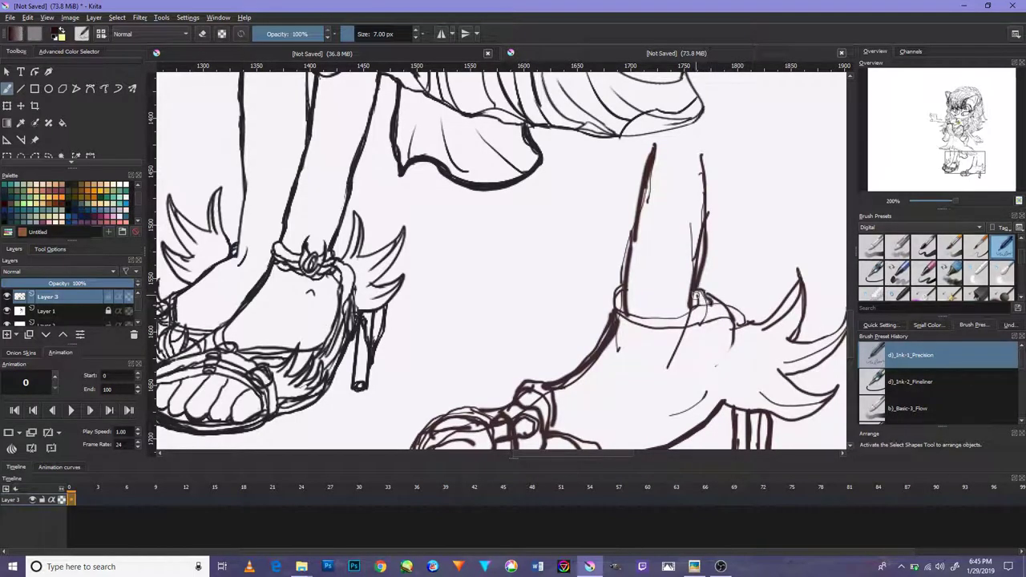
drag(612, 311, 620, 279)
scroll(725, 293, down, 2)
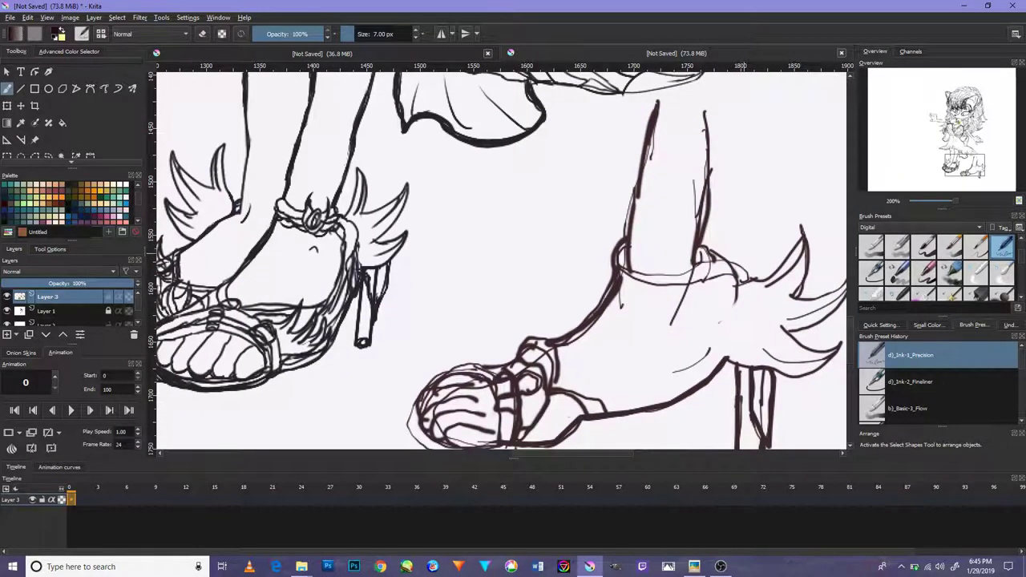
mouse_move(745, 272)
mouse_down()
mouse_move(752, 276)
mouse_move(699, 254)
mouse_up()
mouse_move(750, 277)
mouse_down()
mouse_move(789, 261)
mouse_move(805, 220)
mouse_move(796, 243)
mouse_move(745, 278)
mouse_up()
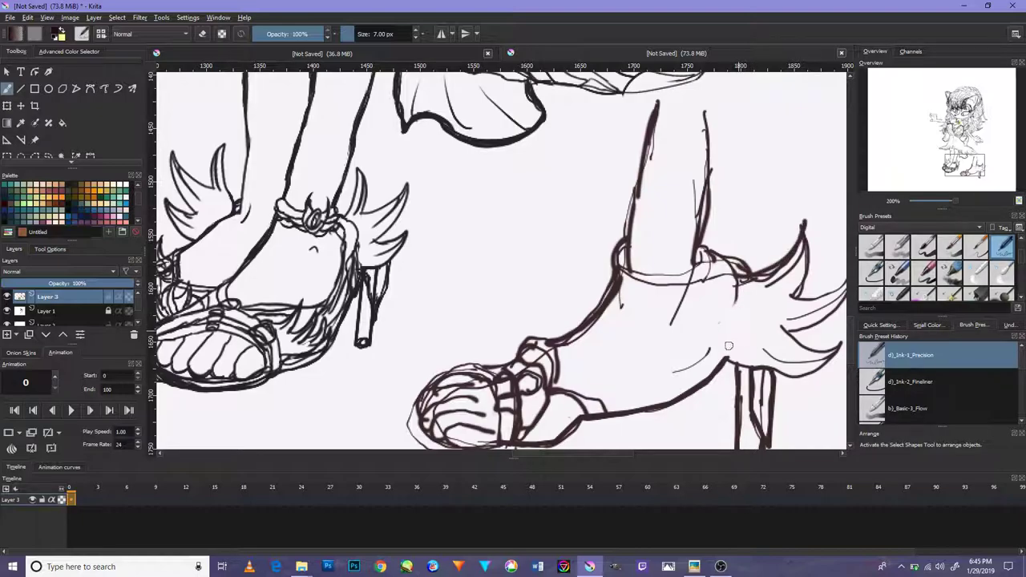
Step: Draw the curved heel line from the back of the ankle strap to the forefoot, and a parallel inner line along heel and sole
mouse_move(753, 282)
mouse_down()
mouse_move(745, 324)
mouse_move(701, 369)
mouse_move(663, 393)
mouse_move(584, 404)
mouse_up()
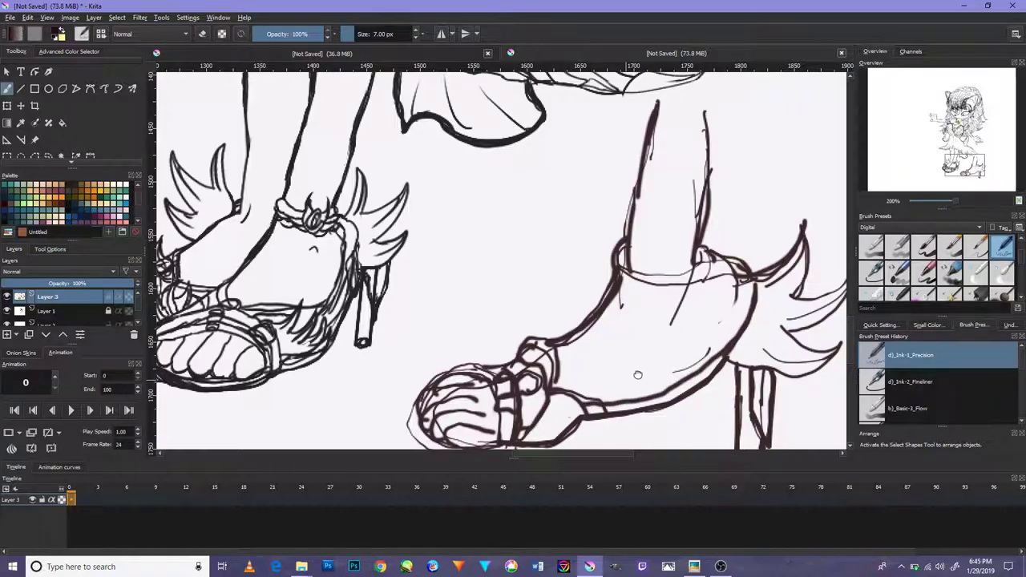
drag(639, 371, 698, 314)
drag(632, 366, 582, 386)
drag(733, 277, 714, 306)
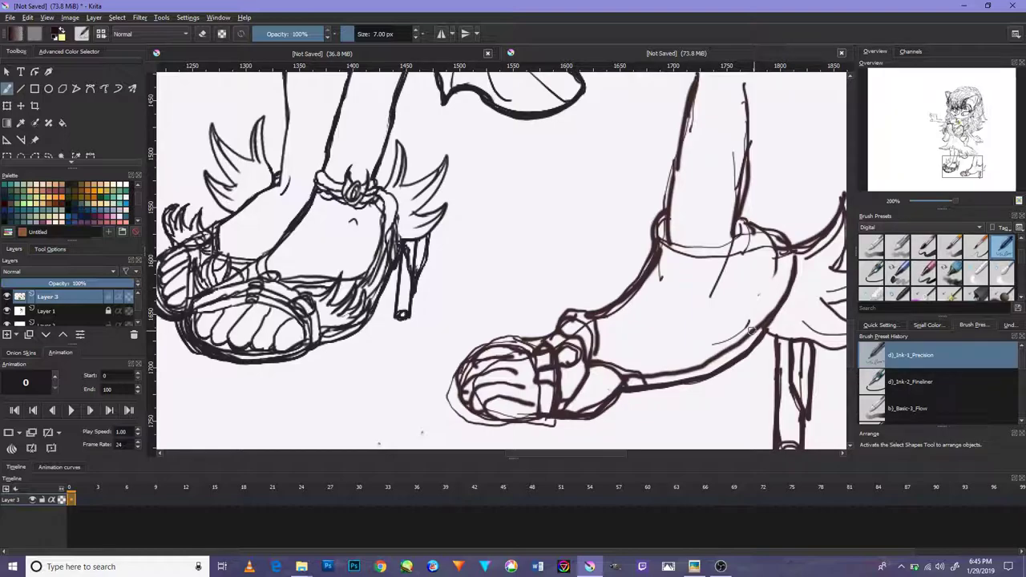
mouse_move(785, 254)
mouse_down()
mouse_move(786, 274)
mouse_move(747, 332)
mouse_up()
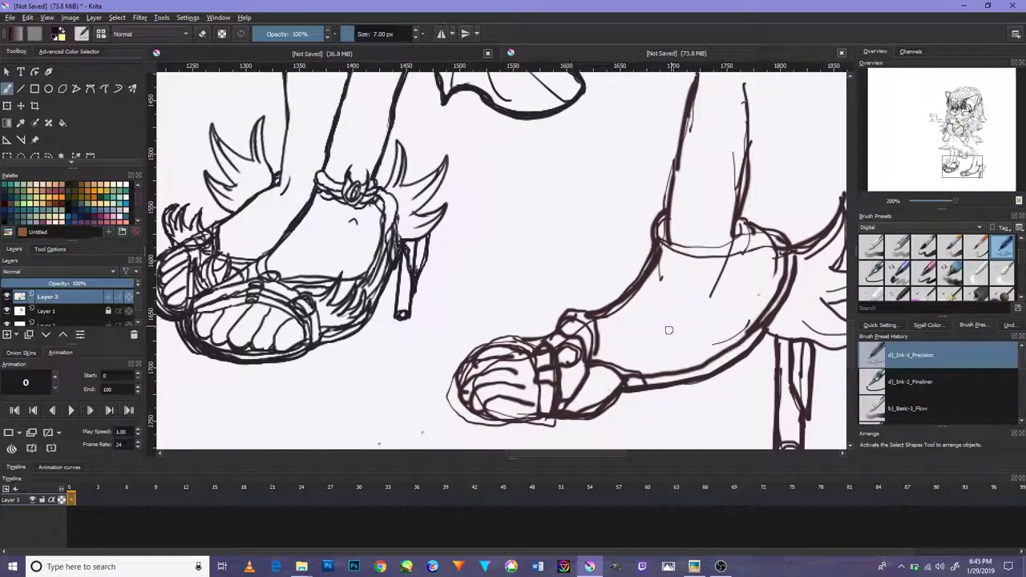
Step: Add spiky fur tufts along the side of the shoe between the forefoot straps and the sole
drag(608, 345, 653, 295)
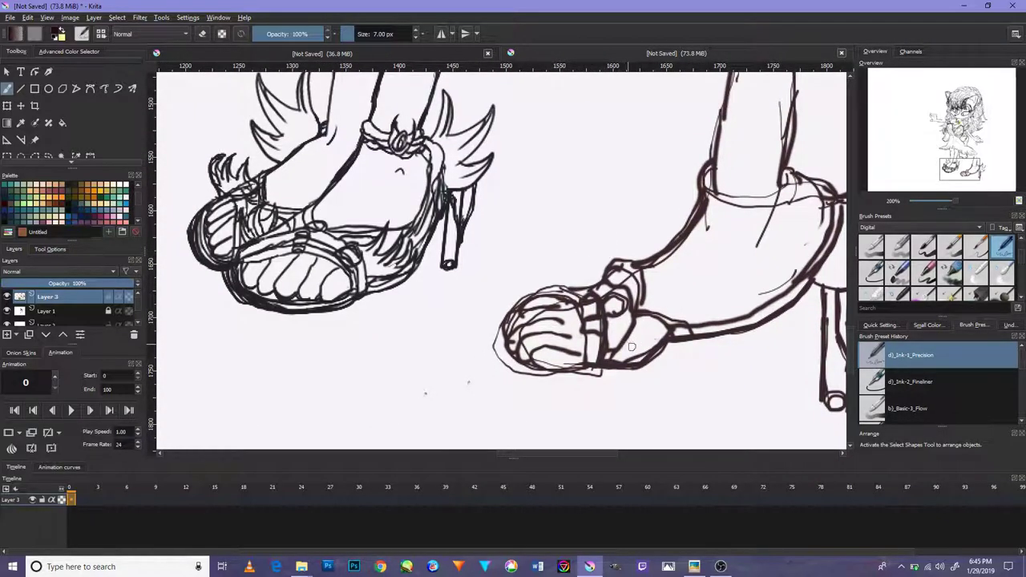
mouse_move(661, 326)
mouse_down()
mouse_move(603, 349)
mouse_move(546, 418)
mouse_move(580, 360)
mouse_move(561, 366)
mouse_up()
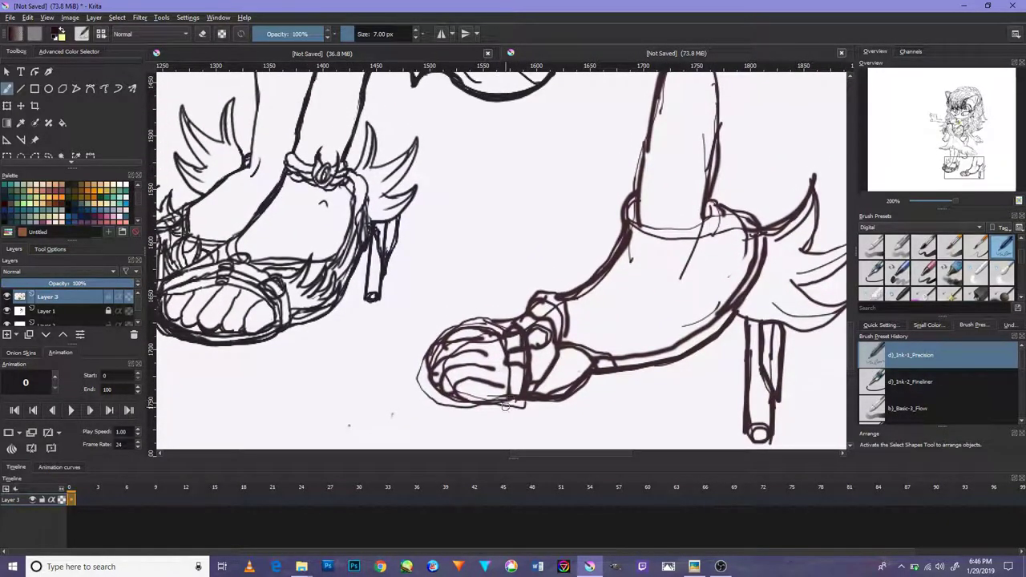
mouse_move(518, 390)
mouse_down()
mouse_move(561, 405)
mouse_move(589, 395)
mouse_move(529, 362)
mouse_up()
mouse_move(567, 314)
mouse_down()
mouse_move(557, 356)
mouse_move(543, 362)
mouse_move(576, 354)
mouse_move(585, 341)
mouse_move(589, 369)
mouse_up()
mouse_move(589, 357)
mouse_down()
mouse_move(541, 380)
mouse_move(609, 385)
mouse_move(574, 367)
mouse_up()
mouse_move(570, 336)
mouse_down()
mouse_move(537, 381)
mouse_move(578, 388)
mouse_move(537, 392)
mouse_up()
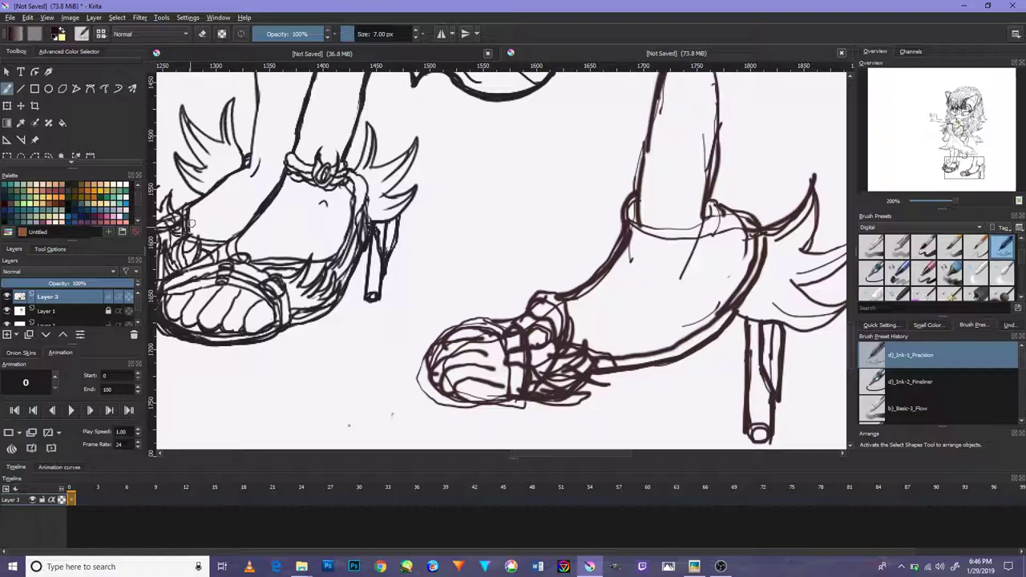
Step: Thicken the outer sole rim around the rounded toe of the shoe with the 7 px brush
click(203, 34)
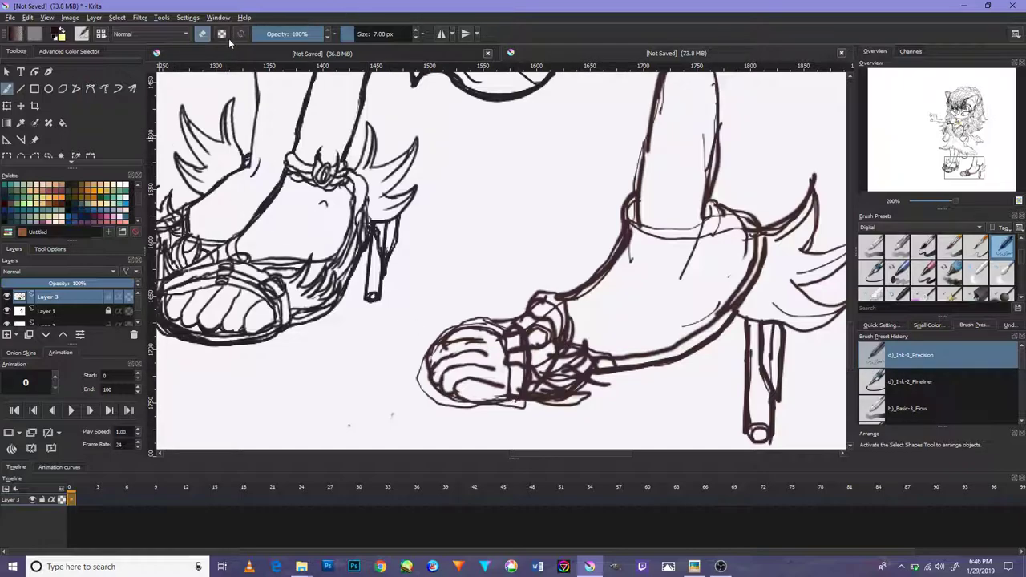
click(203, 35)
mouse_move(533, 401)
mouse_down()
mouse_move(489, 410)
mouse_move(445, 399)
mouse_move(494, 415)
mouse_move(443, 407)
mouse_move(426, 390)
mouse_move(429, 356)
mouse_move(421, 365)
mouse_move(421, 398)
mouse_move(451, 410)
mouse_move(505, 403)
mouse_up()
mouse_move(420, 354)
mouse_down()
mouse_move(459, 333)
mouse_move(478, 337)
mouse_up()
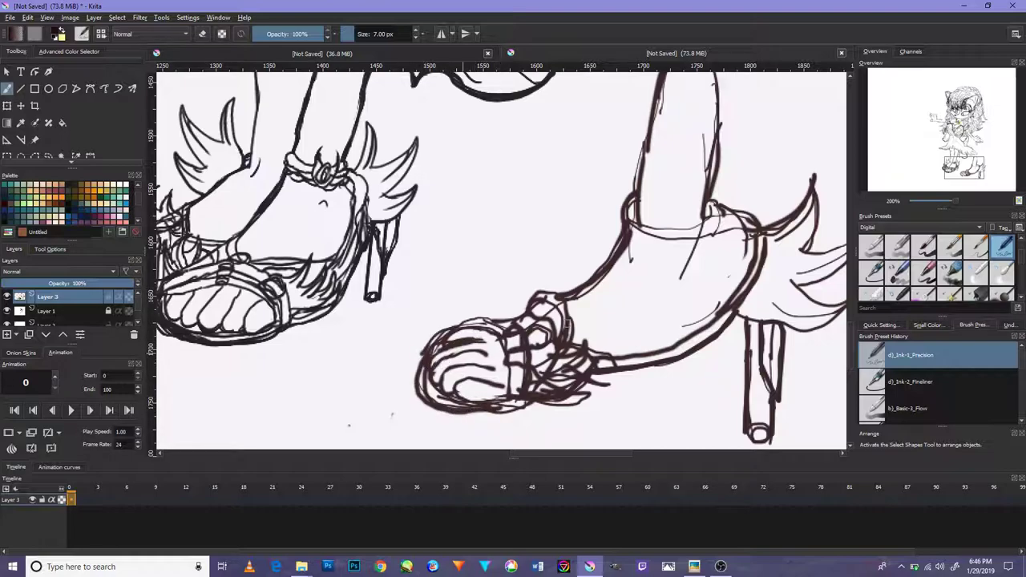
Step: Reinforce the sole and heel lines, the back of the ankle strap and both leg lines above it
drag(577, 393, 681, 347)
drag(742, 295, 646, 350)
mouse_move(752, 222)
mouse_down()
mouse_move(731, 265)
mouse_move(743, 275)
mouse_move(699, 255)
mouse_up()
mouse_move(718, 204)
mouse_down()
mouse_move(711, 240)
mouse_move(707, 159)
mouse_up()
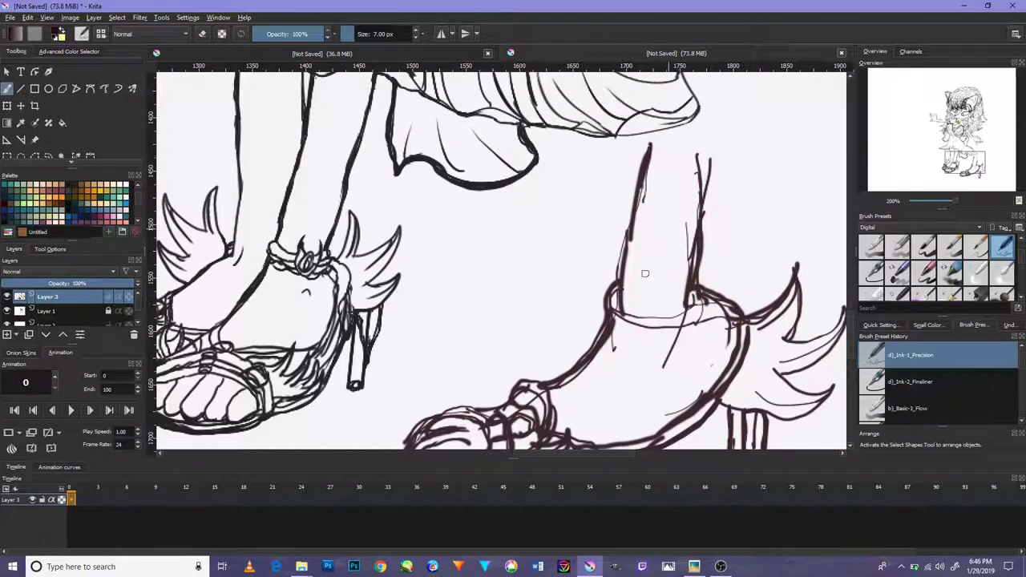
drag(618, 314, 638, 183)
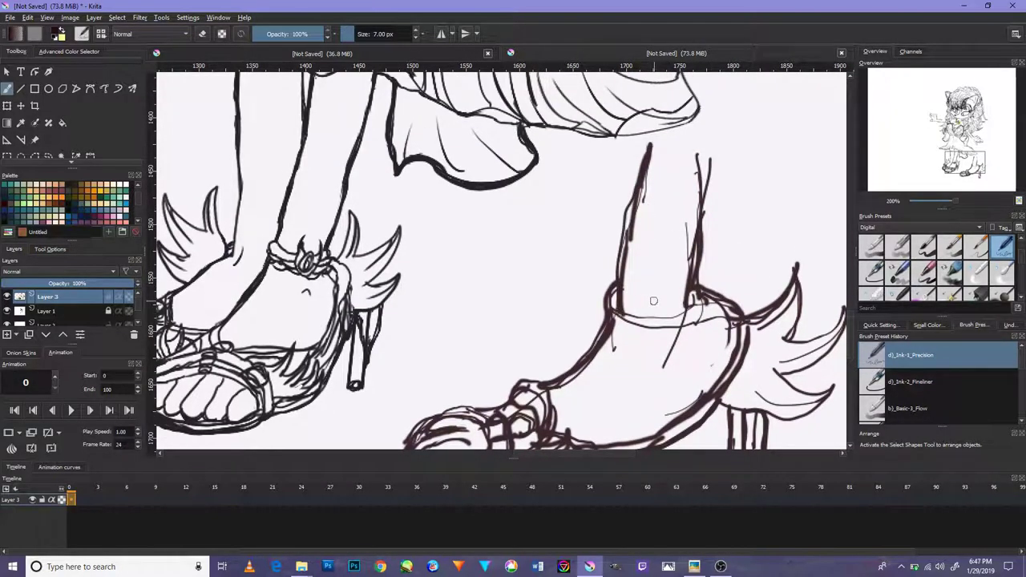
Step: Hide Layer 1 so that only the enlarged shoe and leg drawing is shown
scroll(662, 282, down, 5)
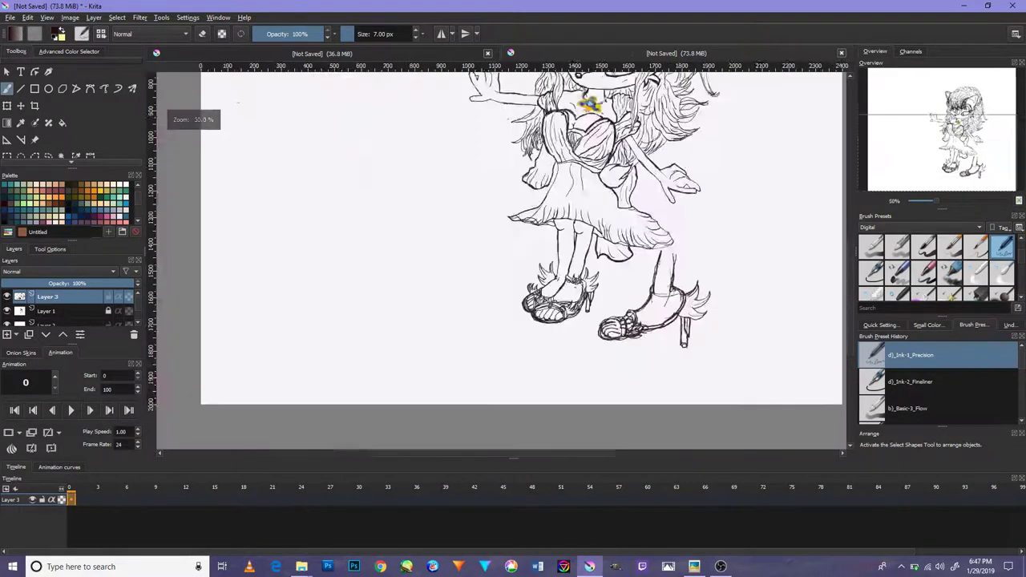
scroll(683, 274, up, 1)
scroll(685, 243, up, 4)
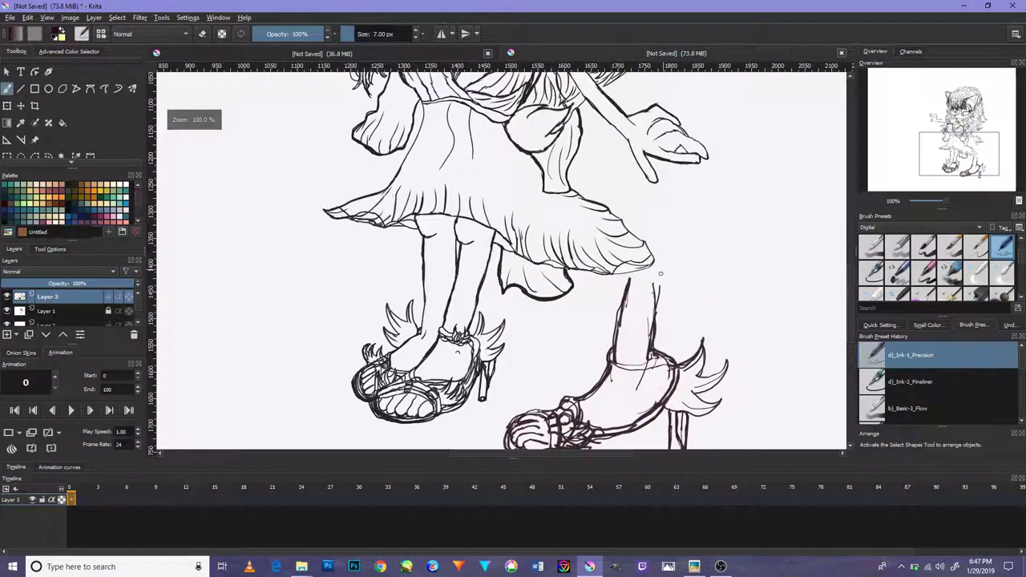
drag(663, 258, 649, 387)
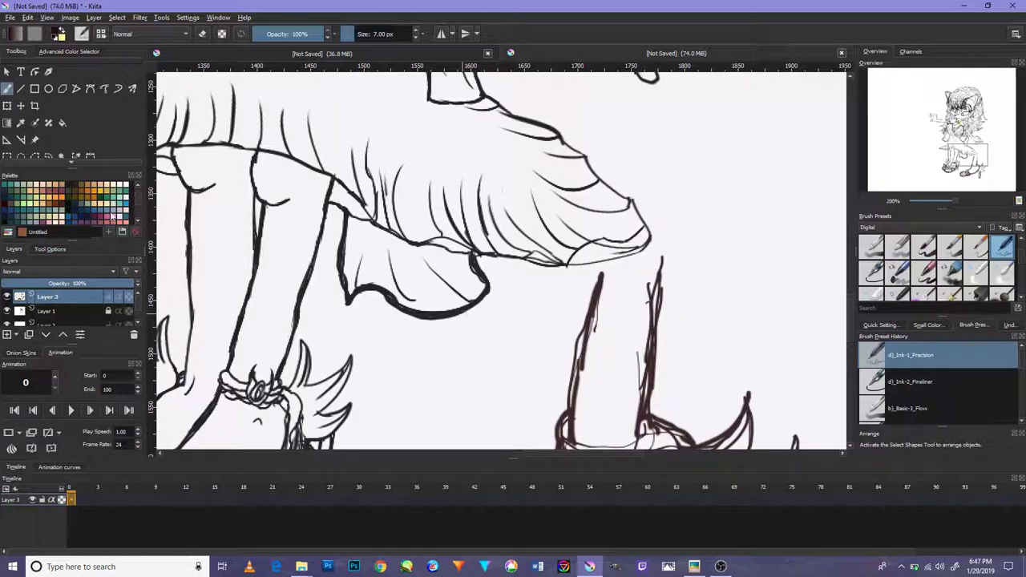
scroll(28, 313, down, 1)
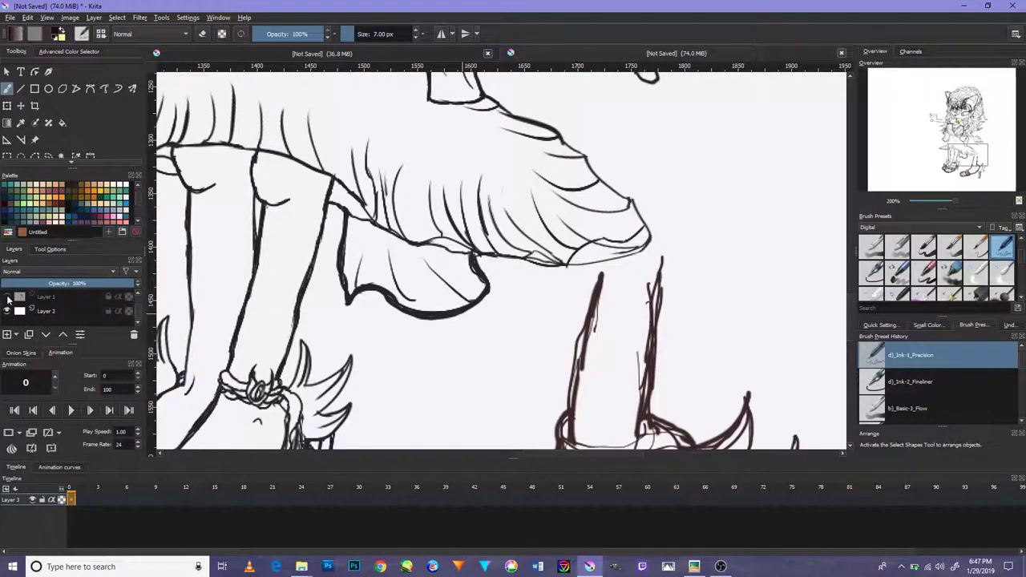
click(7, 297)
Step: Extend both leg lines upward above the ankle
scroll(565, 276, down, 4)
scroll(565, 276, down, 2)
scroll(590, 320, up, 3)
scroll(590, 320, up, 3)
scroll(589, 317, down, 2)
scroll(573, 302, up, 2)
scroll(576, 295, up, 1)
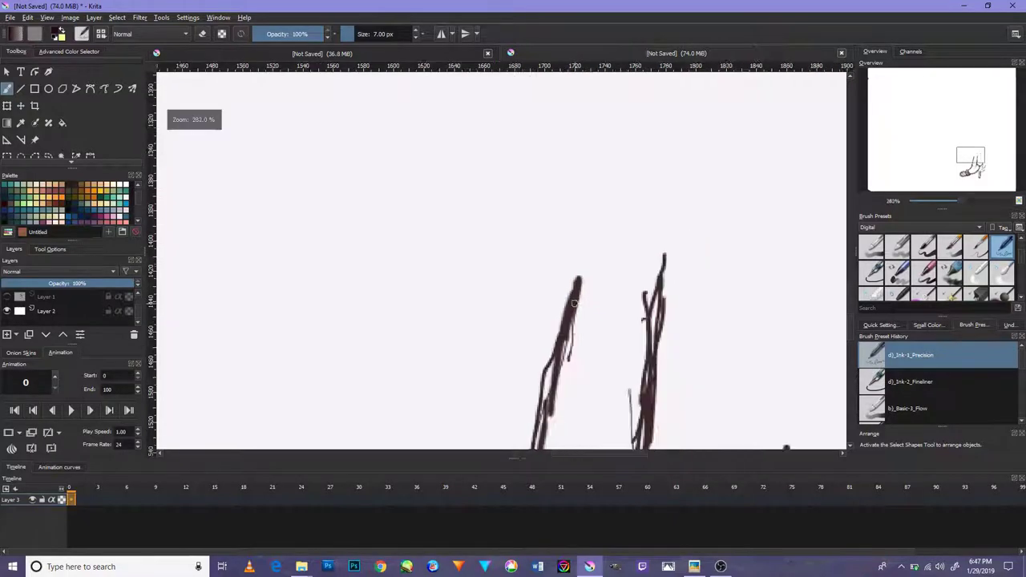
scroll(576, 293, down, 4)
scroll(574, 286, up, 1)
scroll(574, 287, up, 5)
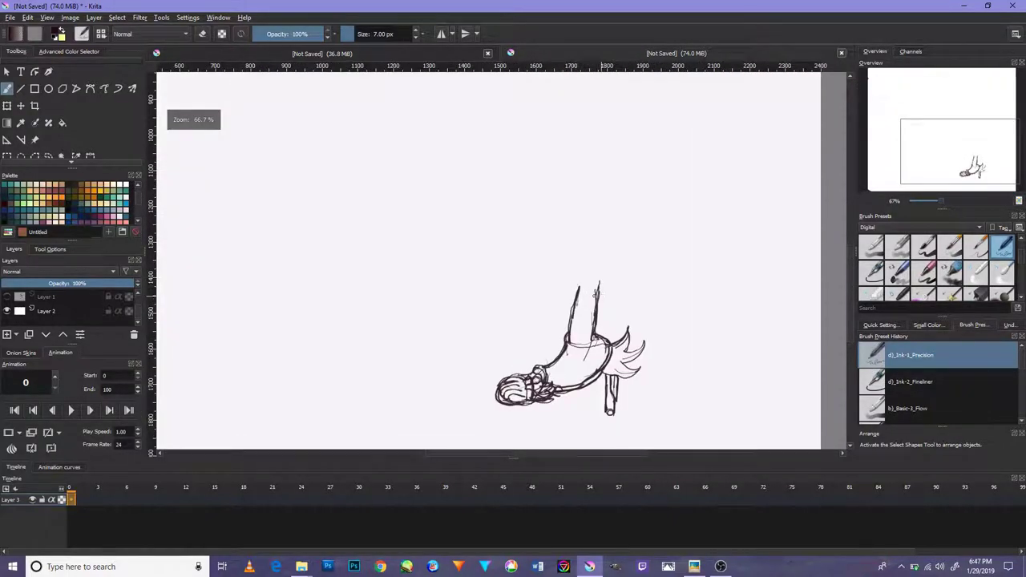
mouse_move(523, 308)
mouse_down()
mouse_move(520, 174)
mouse_move(528, 297)
mouse_up()
mouse_move(605, 133)
mouse_down()
mouse_move(590, 285)
mouse_move(601, 136)
mouse_up()
Step: Thicken the extended leg lines and connect them with the lower leg down to the ankle strap
scroll(580, 198, down, 5)
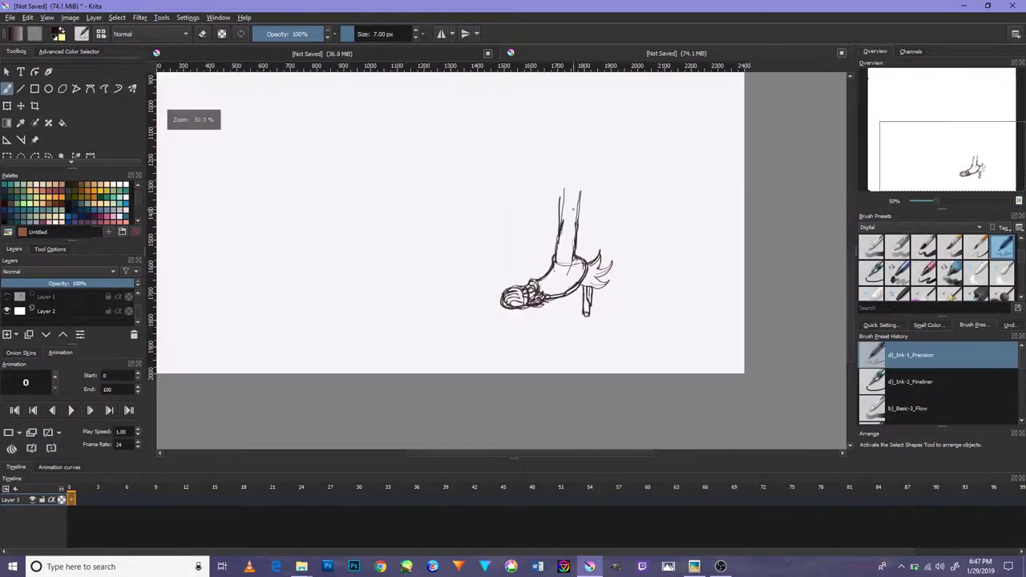
scroll(563, 237, up, 3)
scroll(563, 237, up, 2)
mouse_move(534, 294)
mouse_down()
mouse_move(552, 108)
mouse_move(540, 224)
mouse_move(544, 135)
mouse_up()
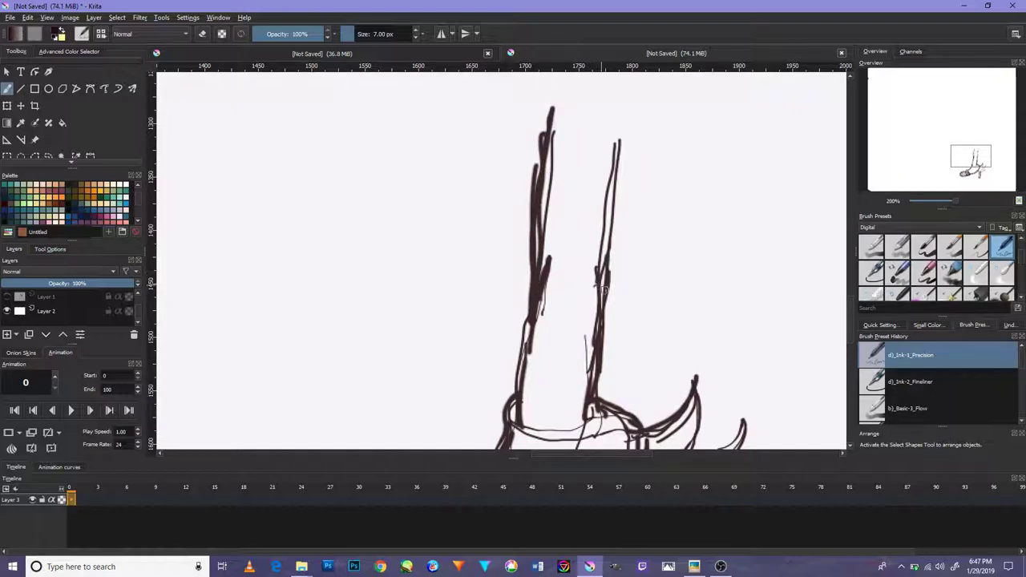
drag(622, 125, 588, 382)
mouse_move(517, 427)
mouse_down()
mouse_move(523, 323)
mouse_move(526, 295)
mouse_up()
Step: Undo the stray stroke between the leg lines, and lengthen both lines further at their upper ends
drag(571, 167, 583, 248)
key(ctrl+z)
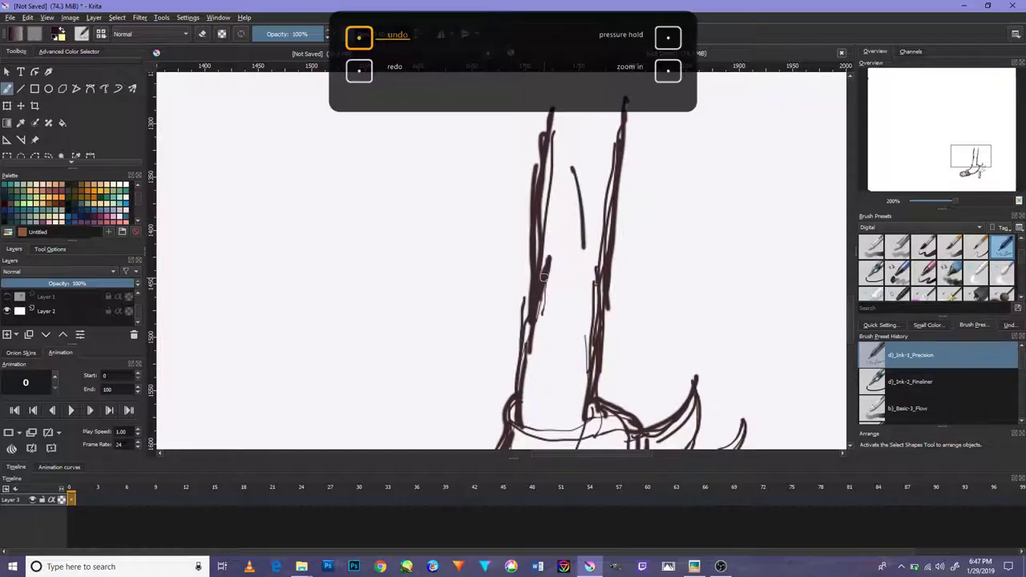
drag(562, 208, 575, 311)
mouse_move(545, 433)
mouse_down()
mouse_move(540, 281)
mouse_move(552, 175)
mouse_up()
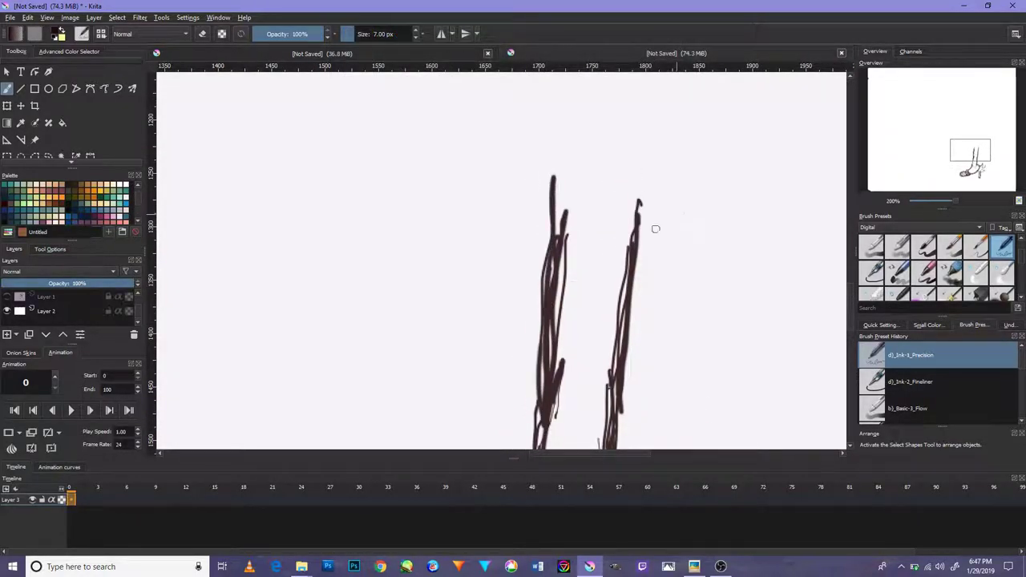
drag(639, 174, 624, 264)
Step: Draw the curved upper edge of the ankle strap across the leg and darken its front and back ends
drag(710, 286, 703, 176)
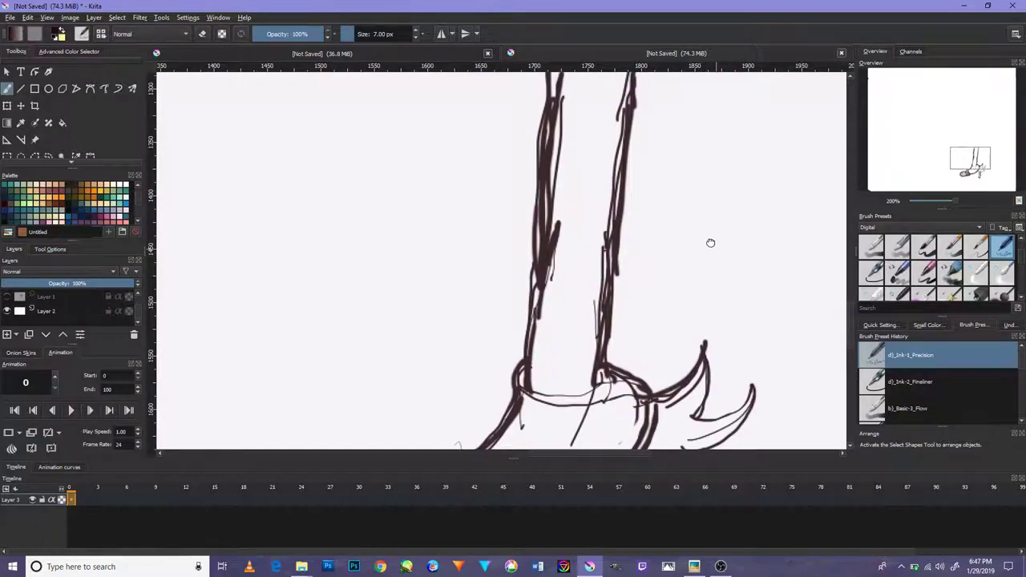
drag(714, 251, 708, 239)
mouse_move(602, 359)
mouse_down()
mouse_move(507, 321)
mouse_move(531, 324)
mouse_up()
mouse_move(614, 344)
mouse_down()
mouse_move(536, 359)
mouse_move(523, 375)
mouse_move(513, 332)
mouse_move(504, 353)
mouse_move(565, 362)
mouse_move(606, 337)
mouse_move(630, 362)
mouse_move(642, 405)
mouse_move(646, 386)
mouse_move(599, 337)
mouse_up()
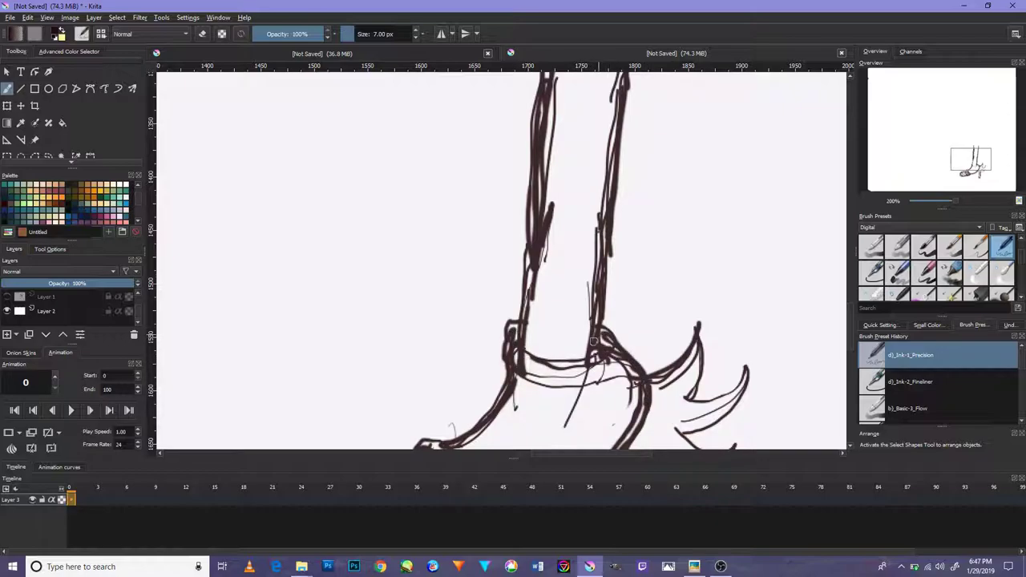
scroll(599, 359, up, 4)
scroll(603, 345, down, 10)
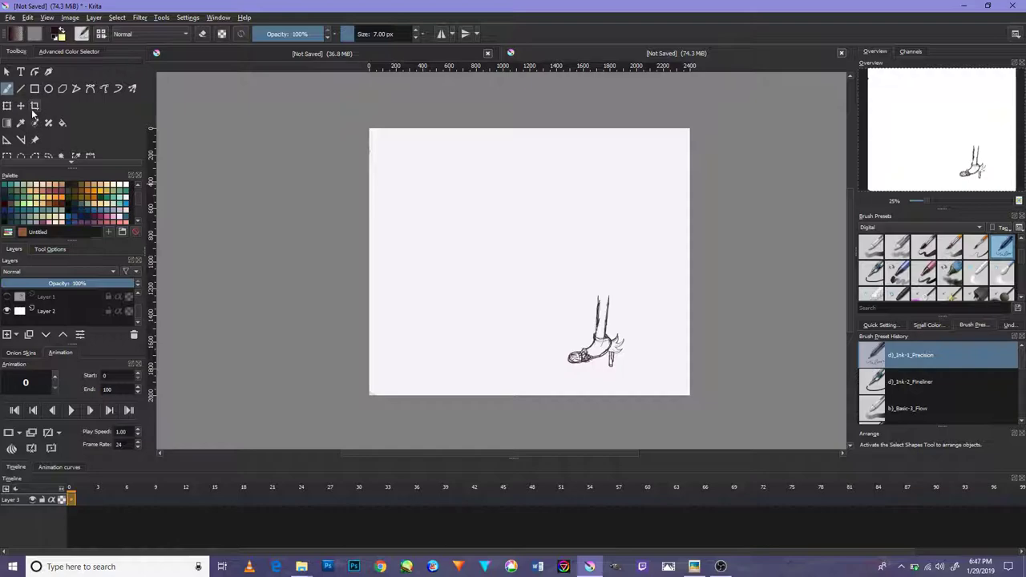
click(7, 106)
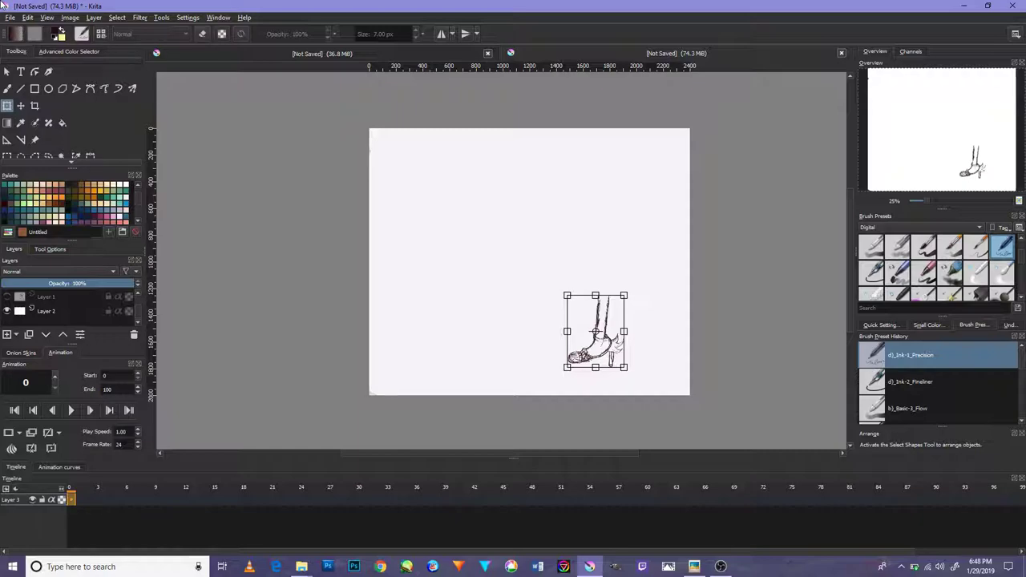
click(28, 17)
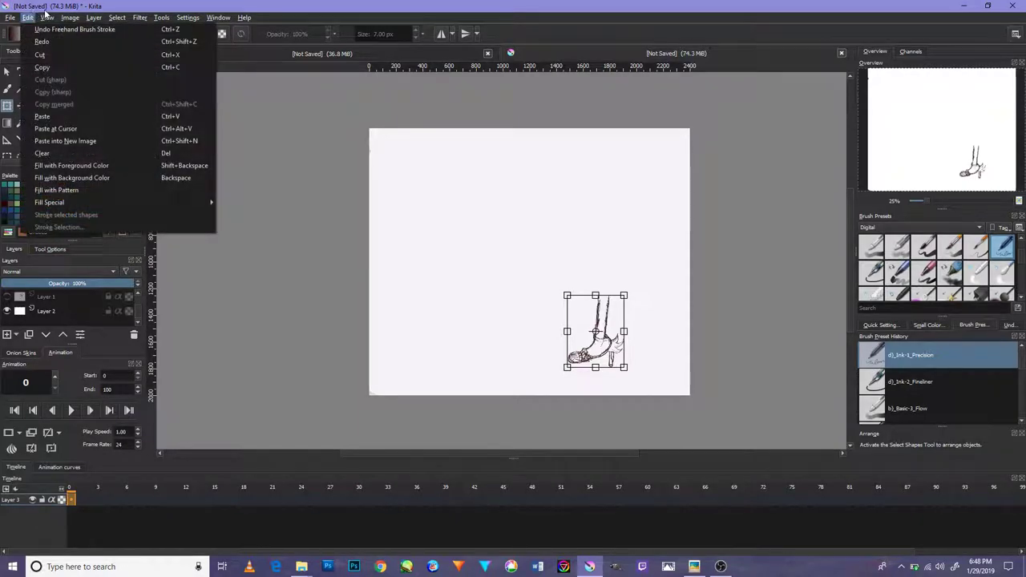
click(47, 18)
click(29, 19)
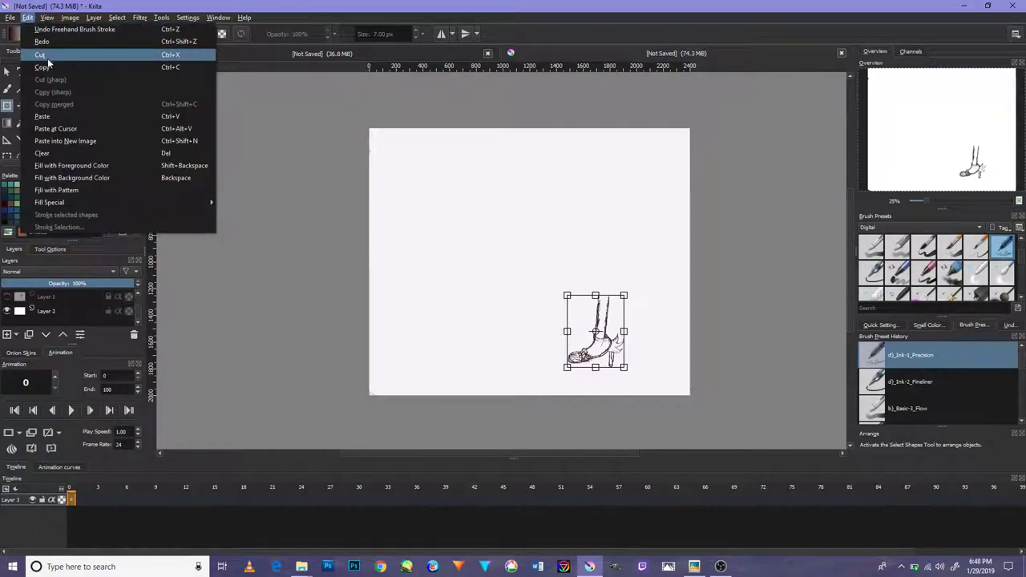
click(29, 18)
click(29, 18)
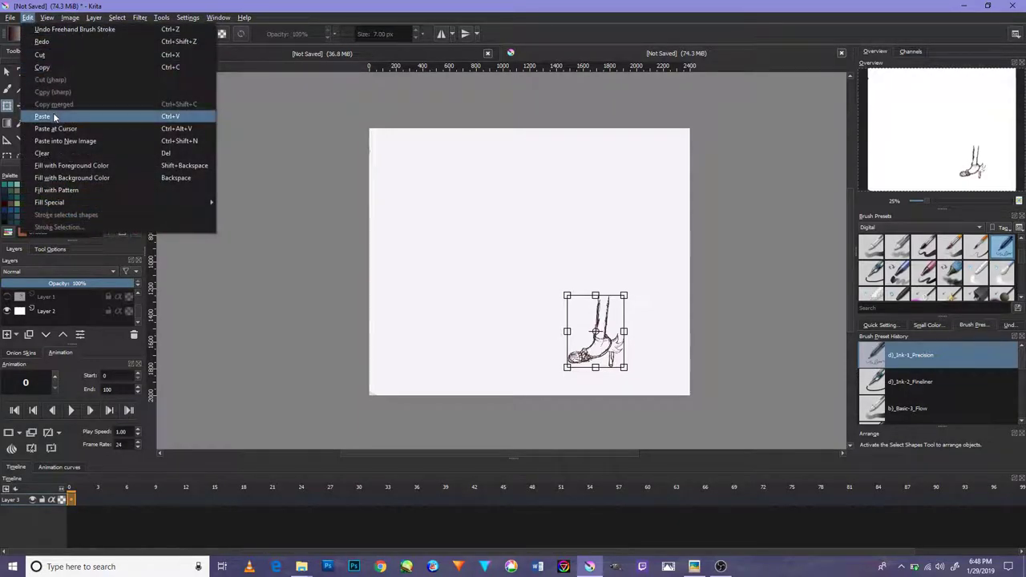
click(42, 116)
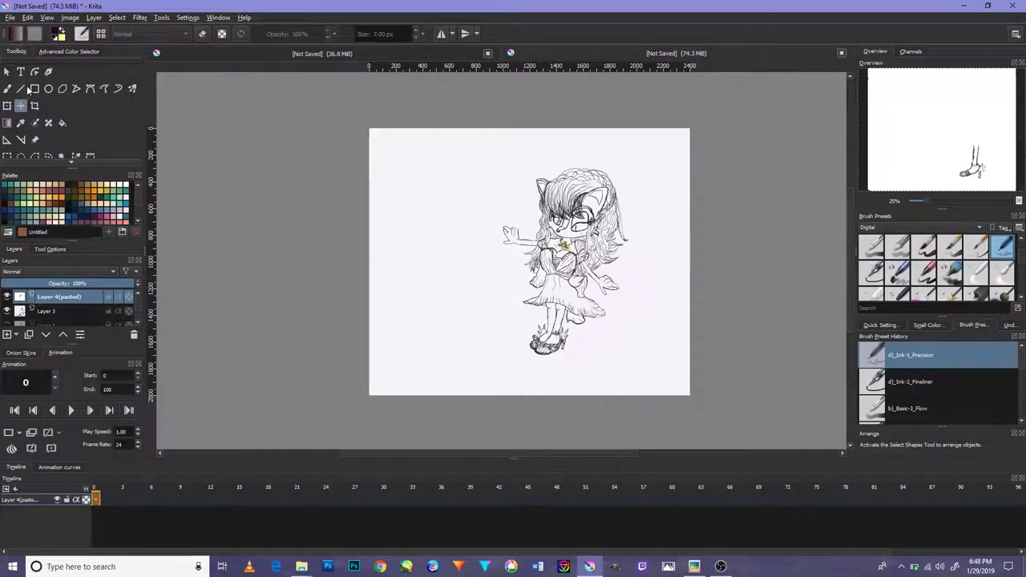
key(ctrl+z)
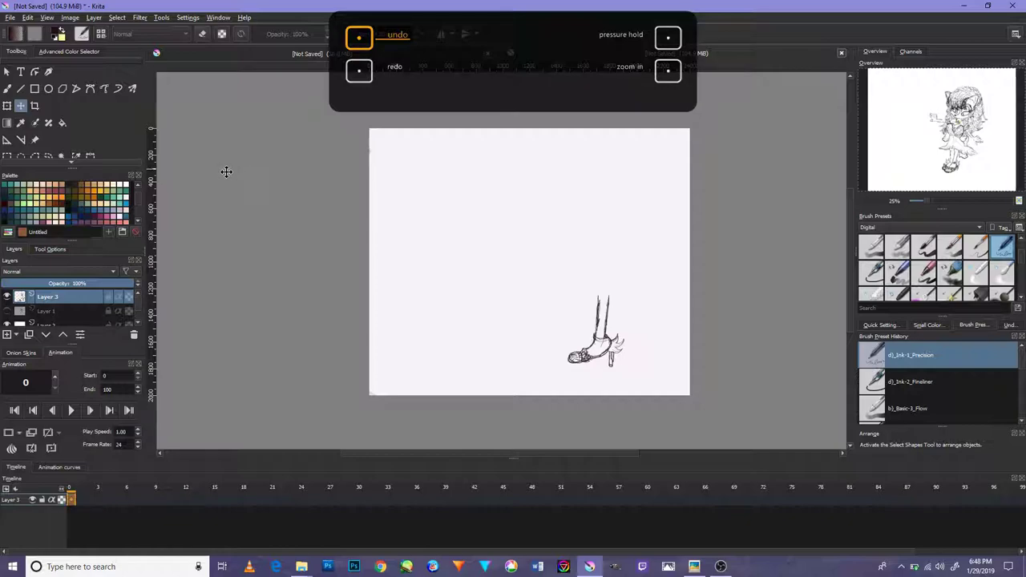
Step: Select the shoe and leg with a rectangular selection, then copy and paste them onto a new layer
click(7, 157)
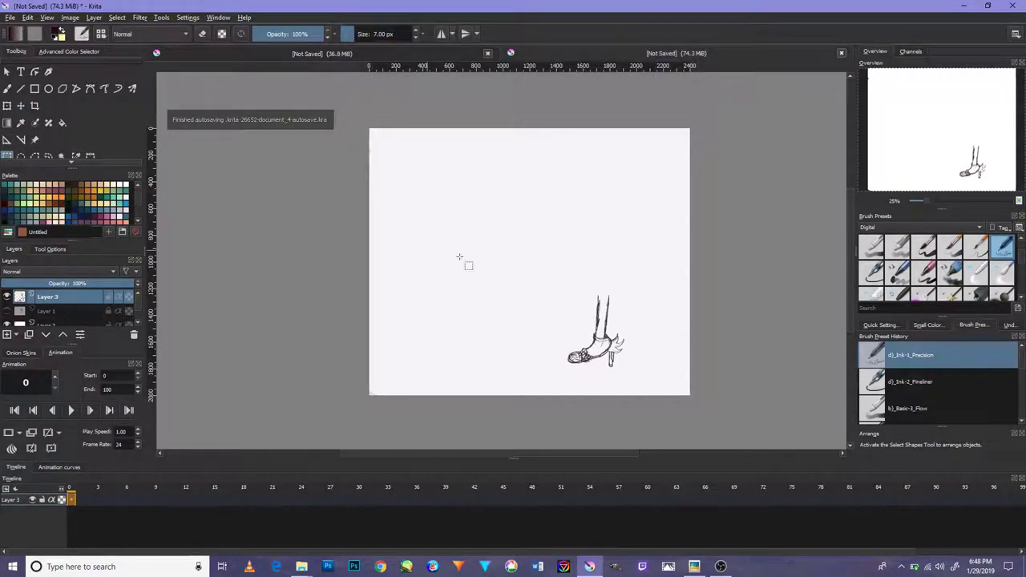
drag(552, 273, 648, 382)
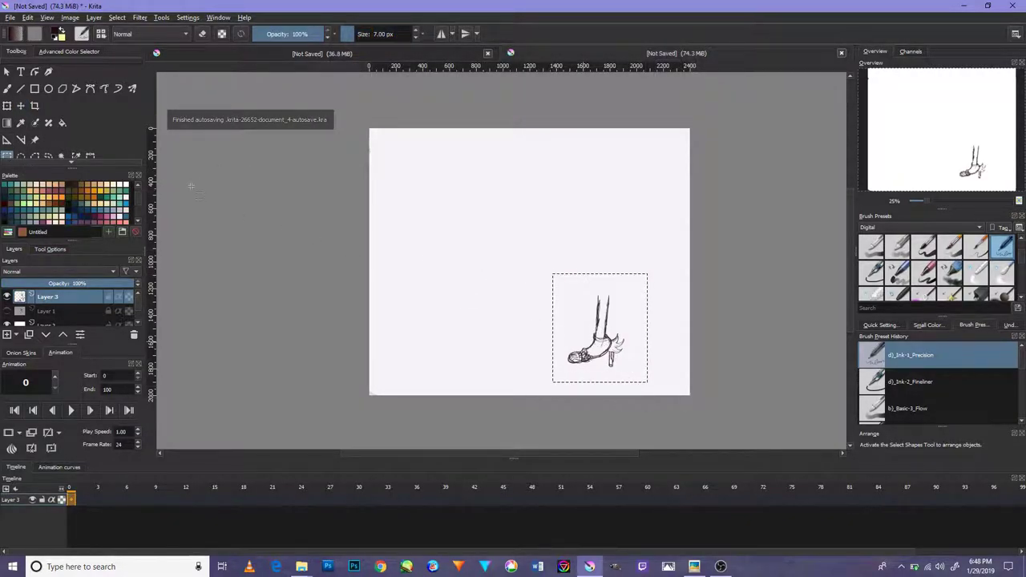
click(8, 107)
click(29, 19)
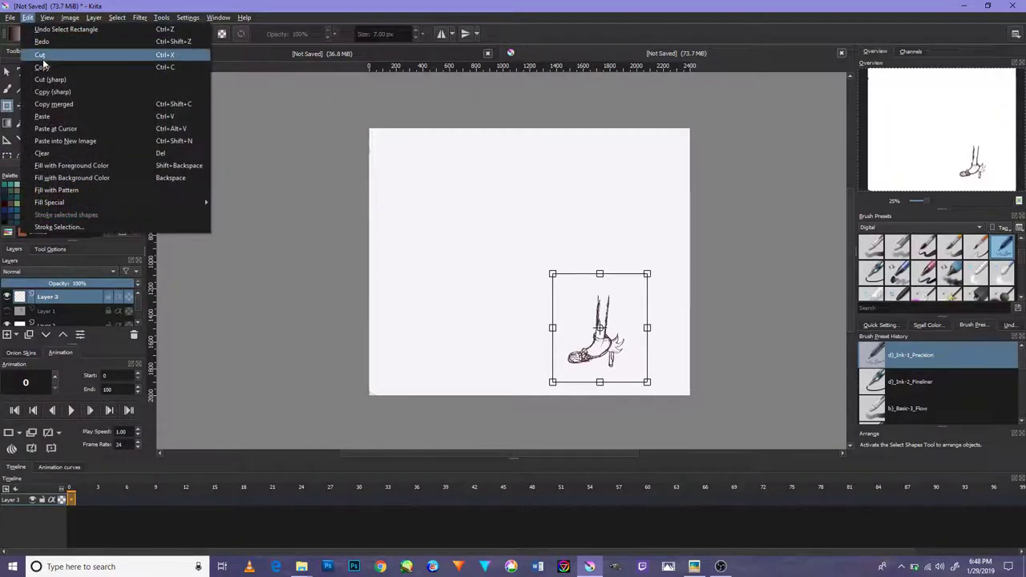
click(40, 66)
click(28, 17)
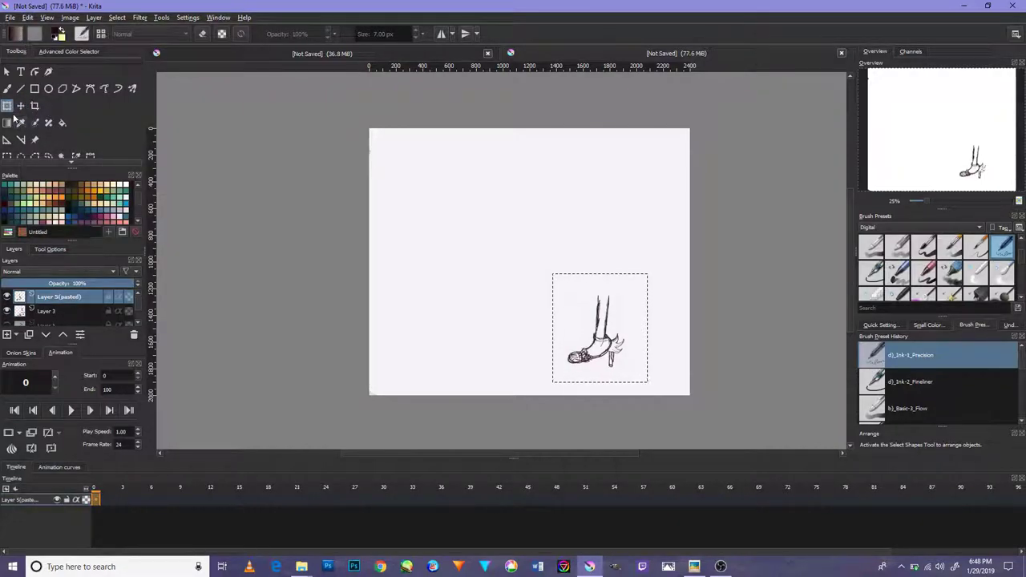
Step: Move the pasted copy to the toe side of the original and rotate it counterclockwise so its toe points downward
click(21, 106)
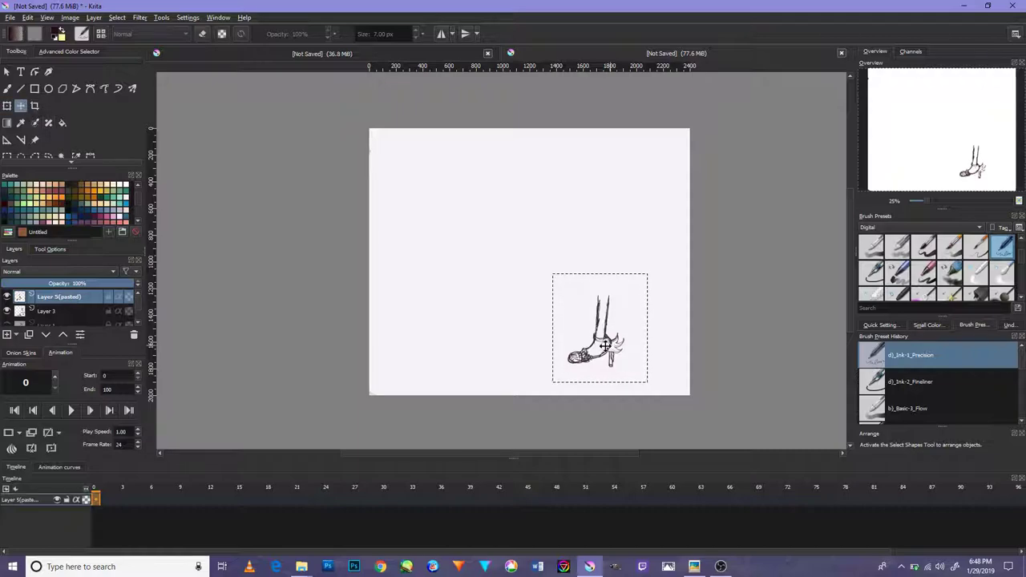
mouse_move(566, 341)
mouse_down()
mouse_move(546, 340)
mouse_move(554, 334)
mouse_up()
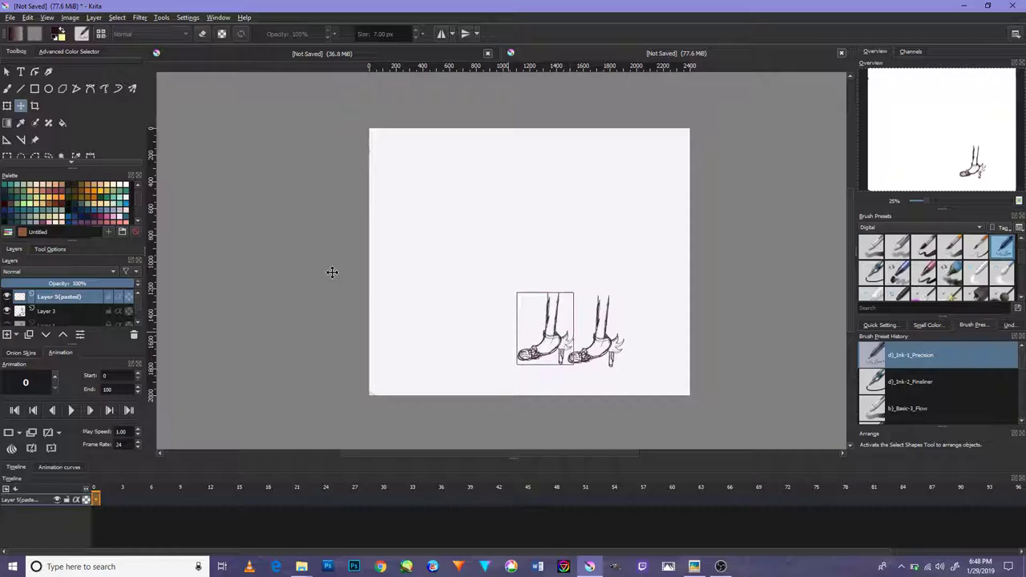
click(6, 106)
drag(503, 270, 598, 379)
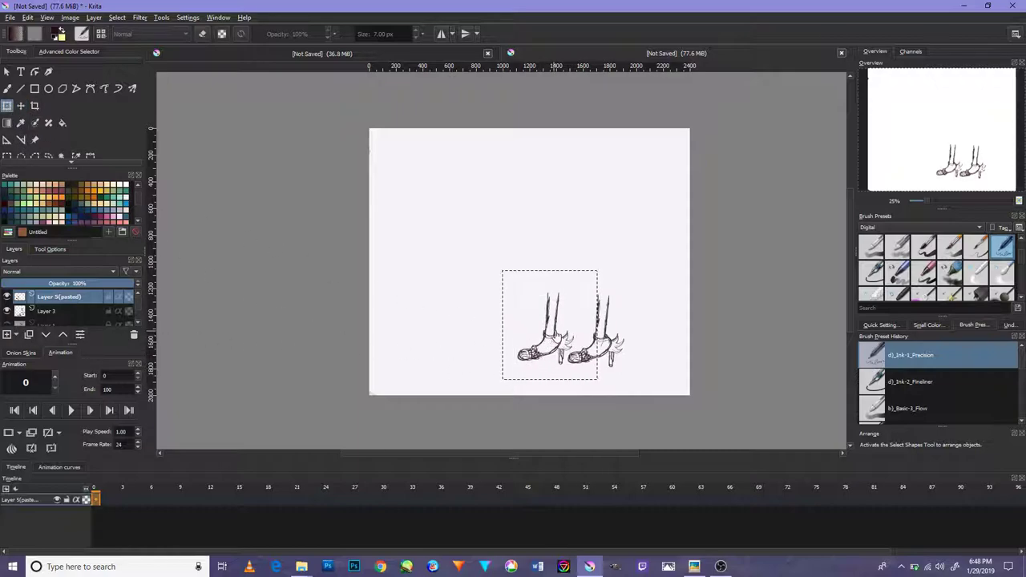
key(ctrl+t)
mouse_move(609, 377)
mouse_down()
mouse_move(599, 387)
mouse_move(624, 359)
mouse_move(625, 339)
mouse_move(570, 344)
mouse_up()
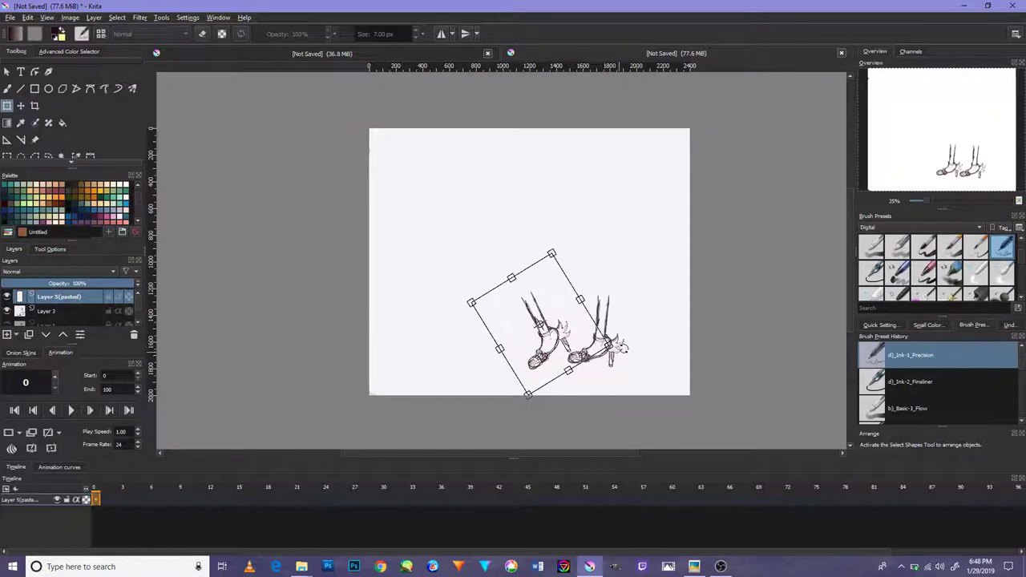
Step: Move the tilted copy to the heel side of the original shoe and rotate it slightly further counterclockwise
scroll(565, 342, up, 1)
scroll(566, 342, up, 2)
drag(566, 342, 839, 339)
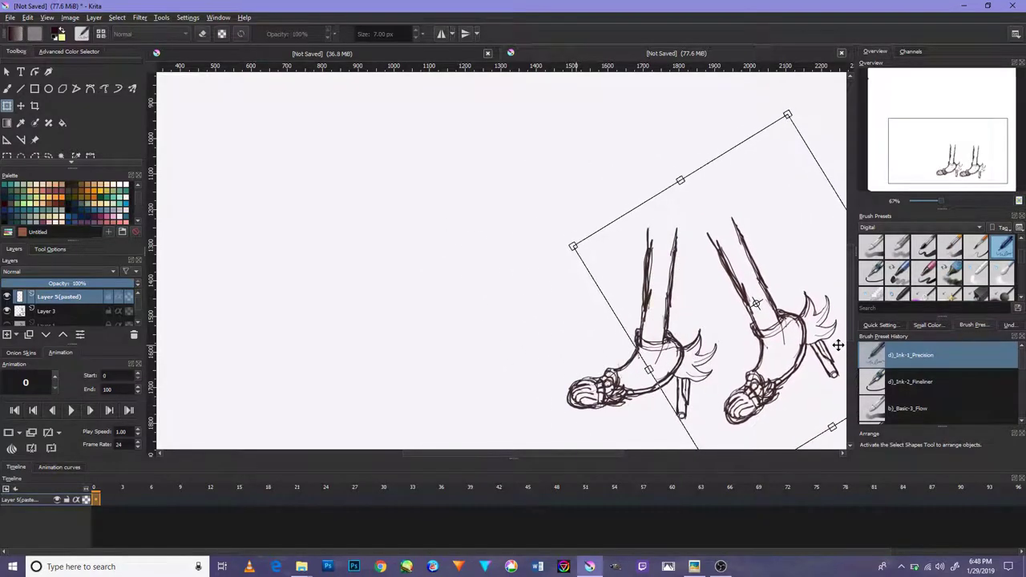
scroll(836, 344, down, 3)
scroll(829, 336, up, 3)
scroll(810, 346, down, 2)
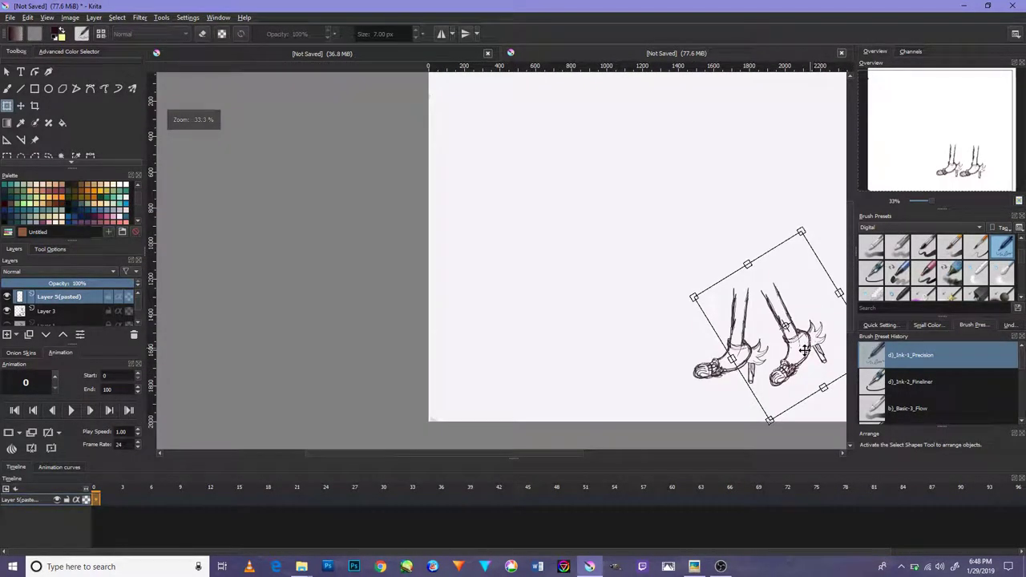
drag(754, 341, 674, 348)
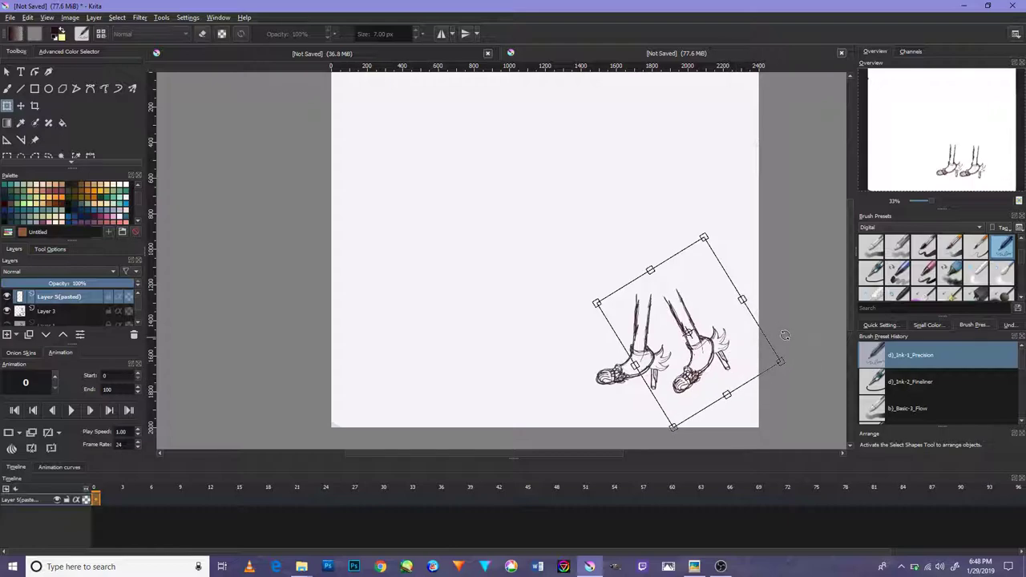
drag(793, 366, 788, 359)
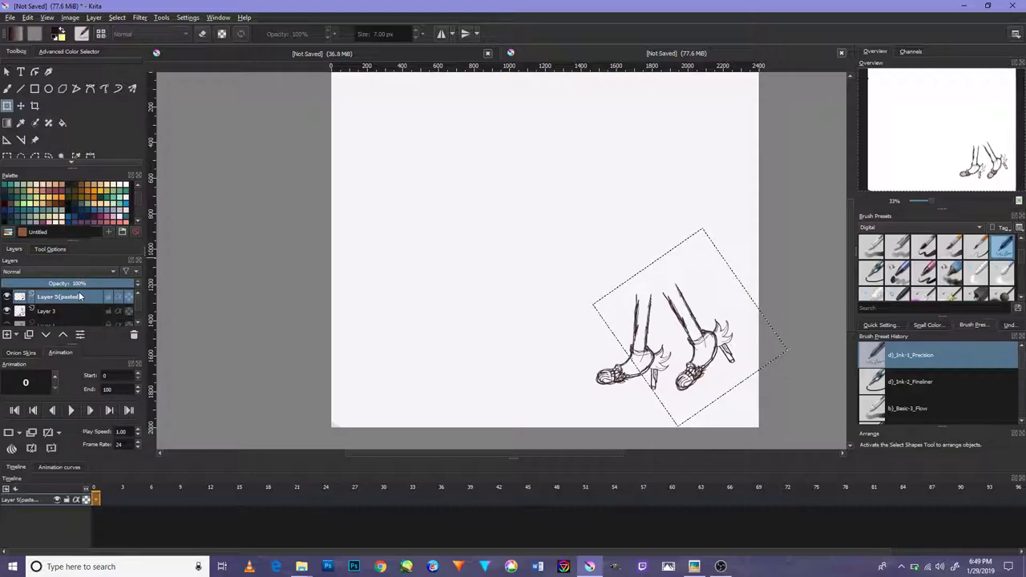
click(54, 52)
click(24, 53)
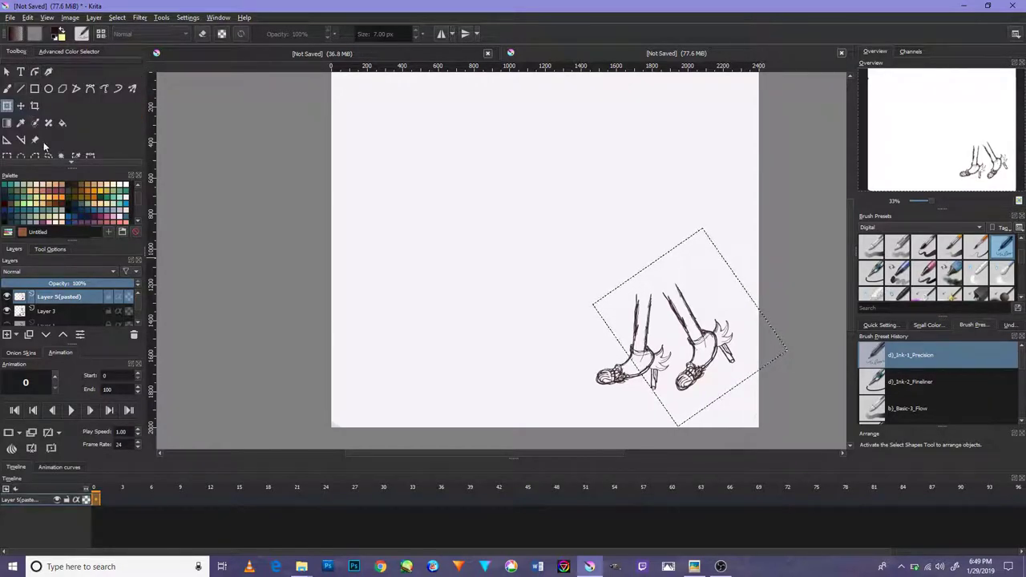
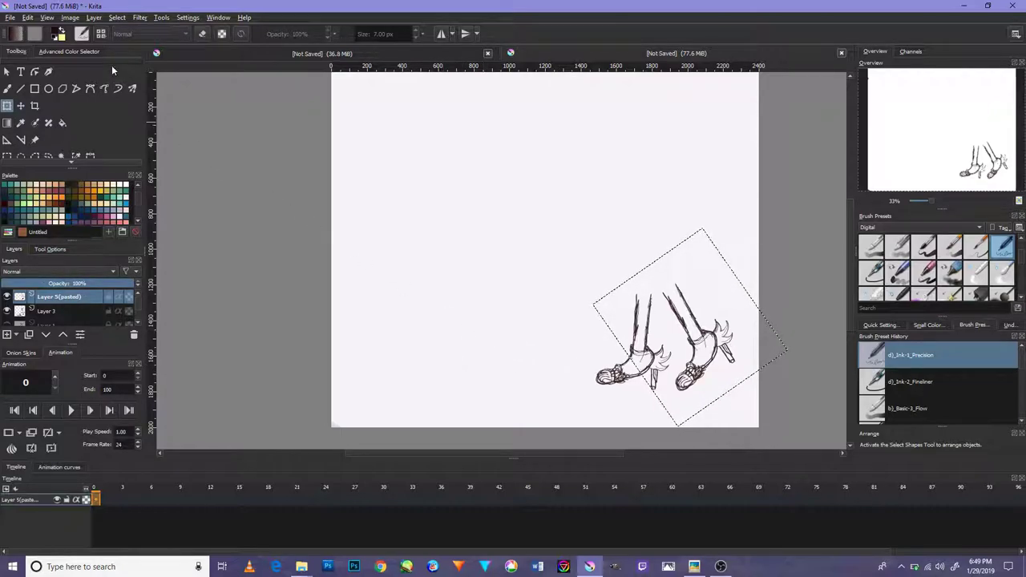
Step: Merge the pasted layer holding the tilted leg with the layer below
click(138, 19)
mouse_move(118, 18)
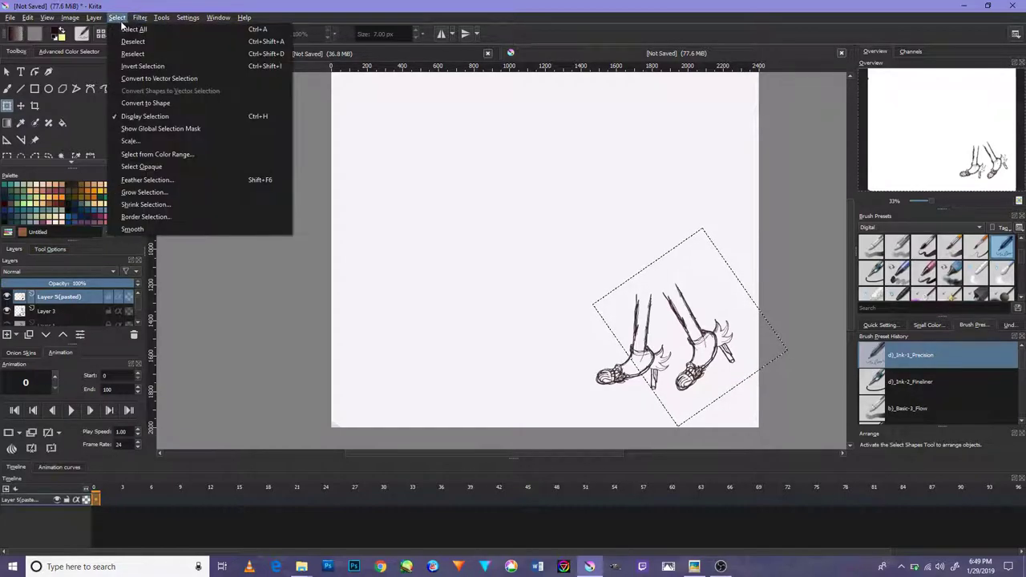
click(130, 43)
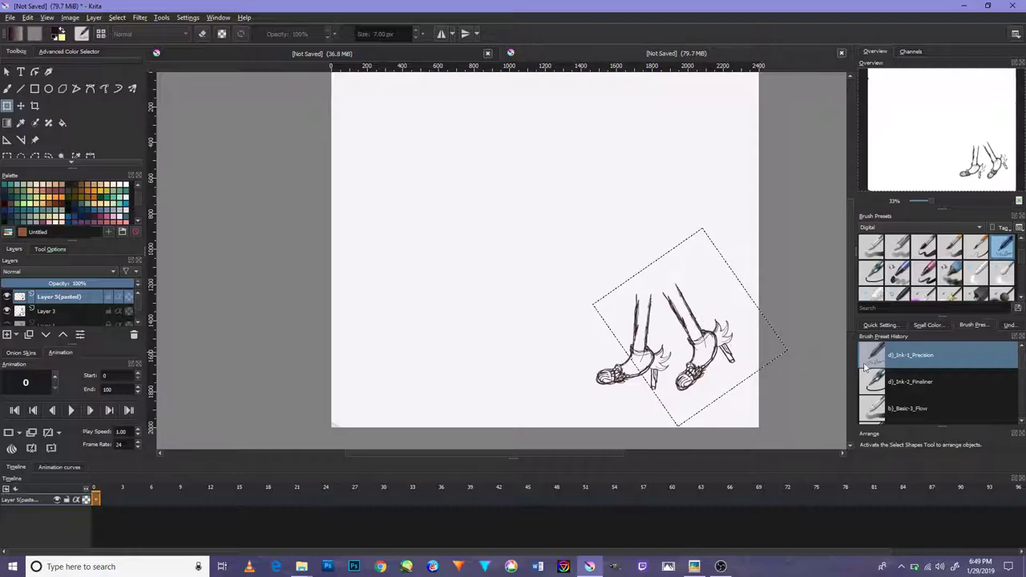
click(10, 17)
mouse_move(31, 22)
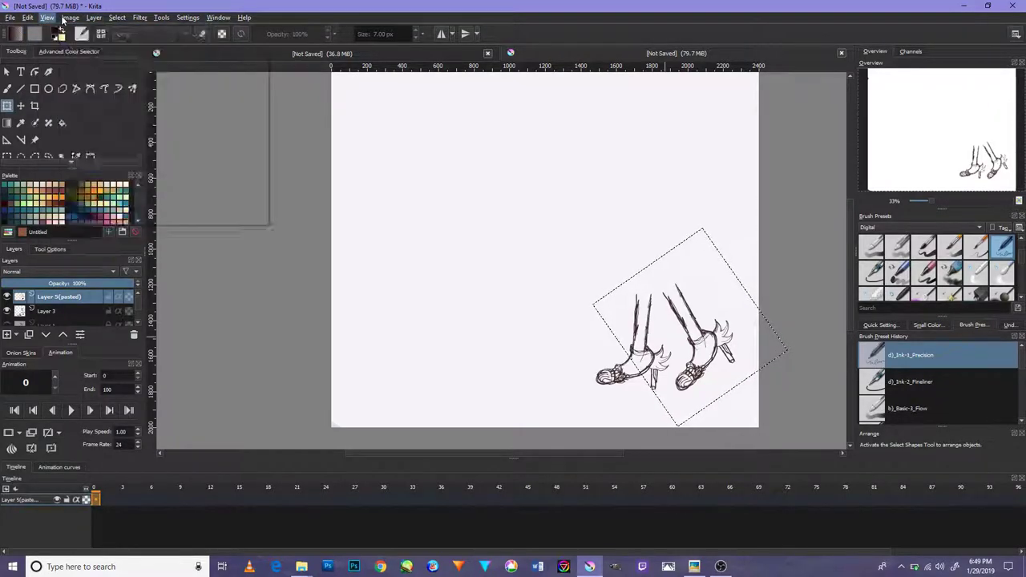
mouse_move(67, 19)
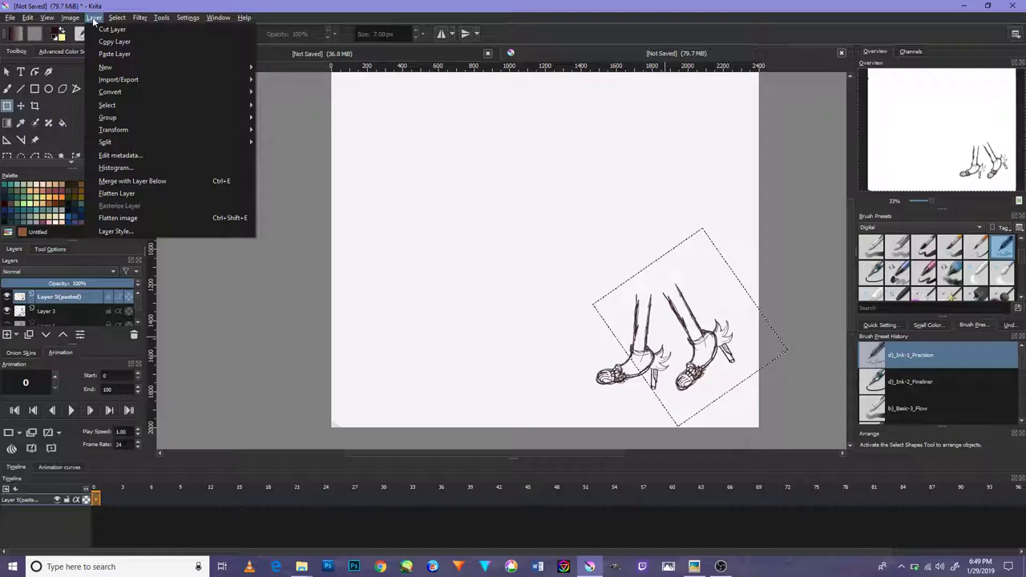
click(141, 181)
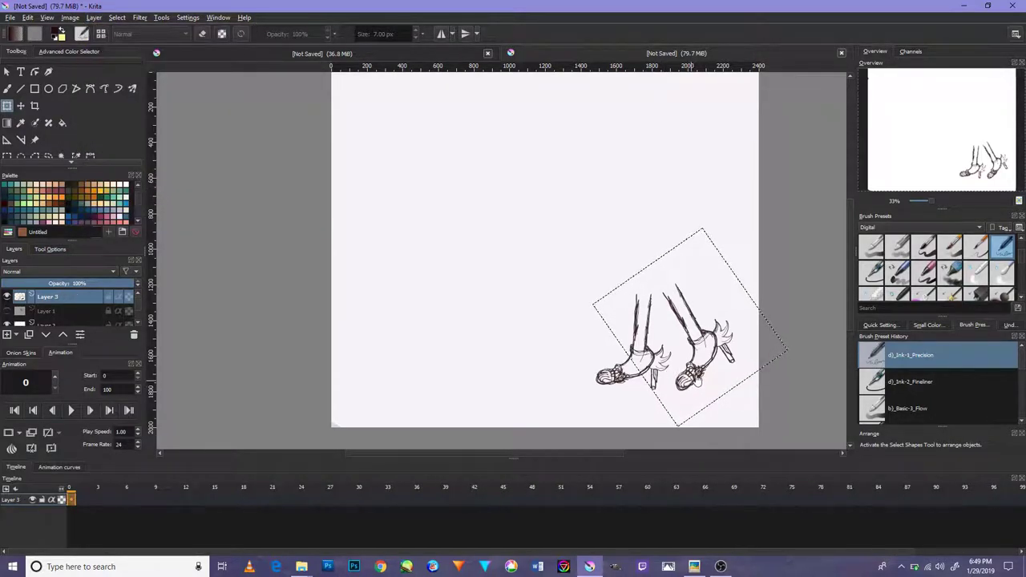
Step: Try to shift the selected part of the merged legs with the Transform tool, and undo the move
click(721, 411)
drag(728, 393, 720, 385)
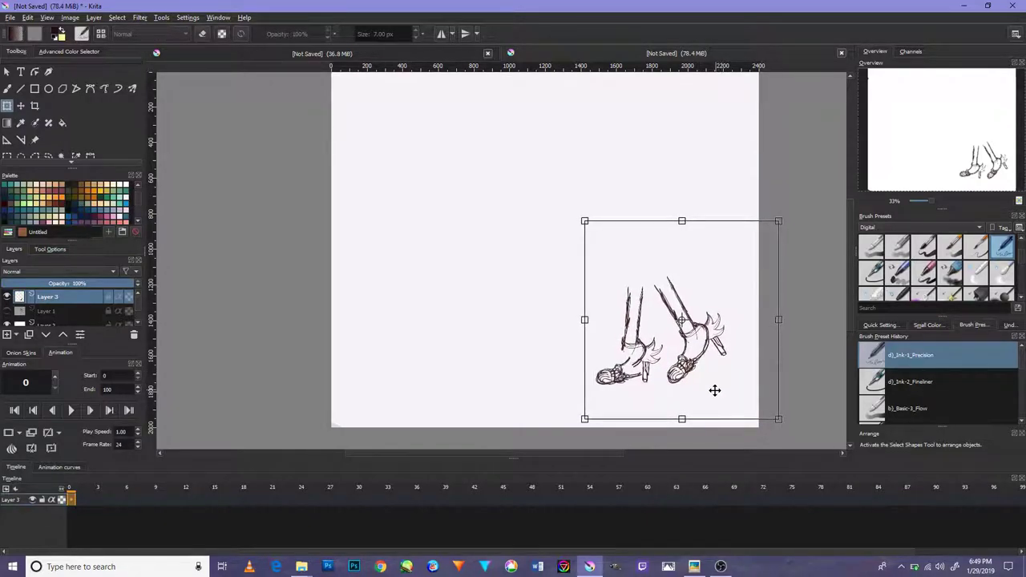
key(ctrl+z)
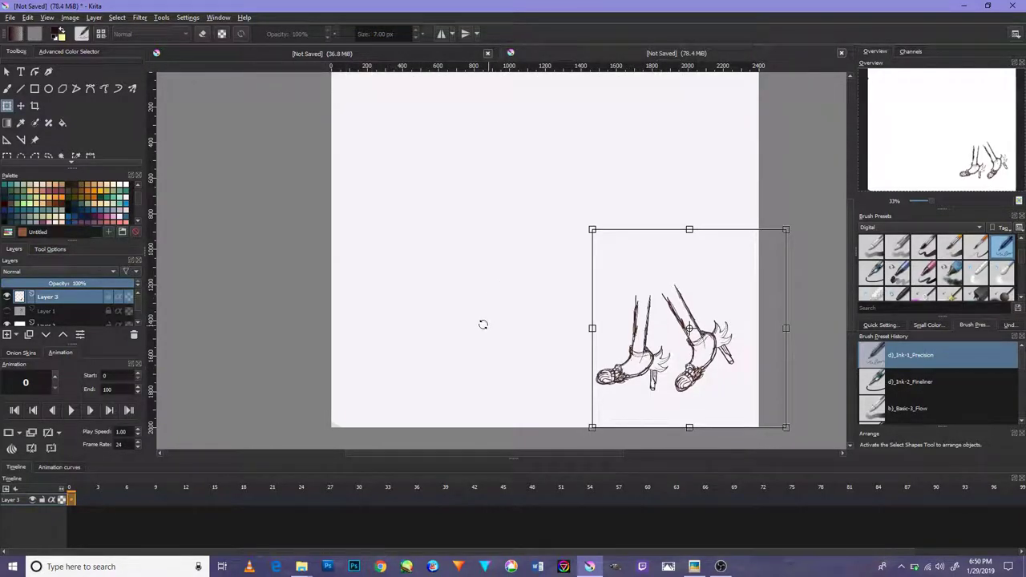
key(Return)
click(557, 260)
Step: Select both legs with a rectangular selection and move them slightly down on the canvas with the Transform tool
click(7, 155)
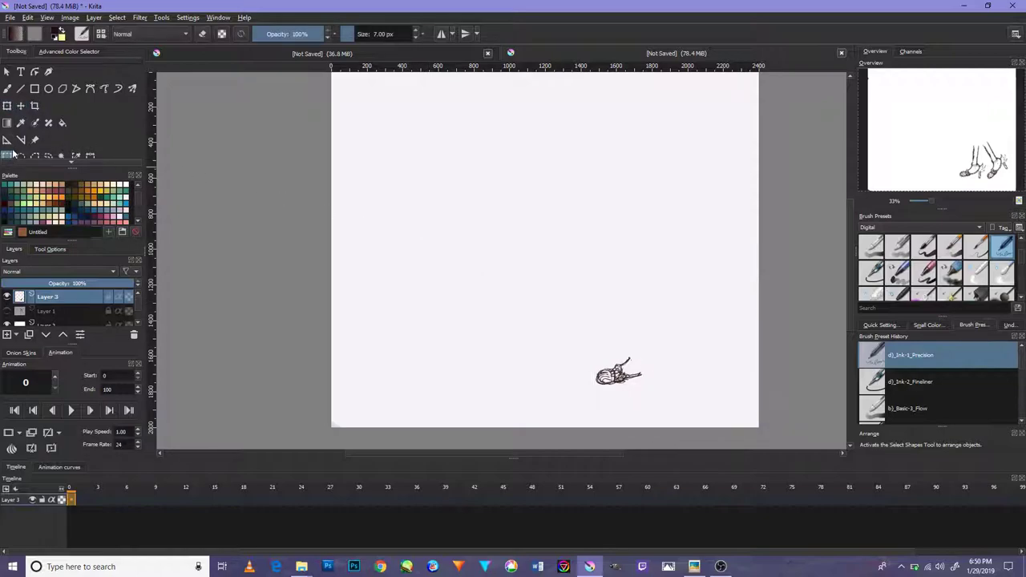
drag(525, 224, 757, 417)
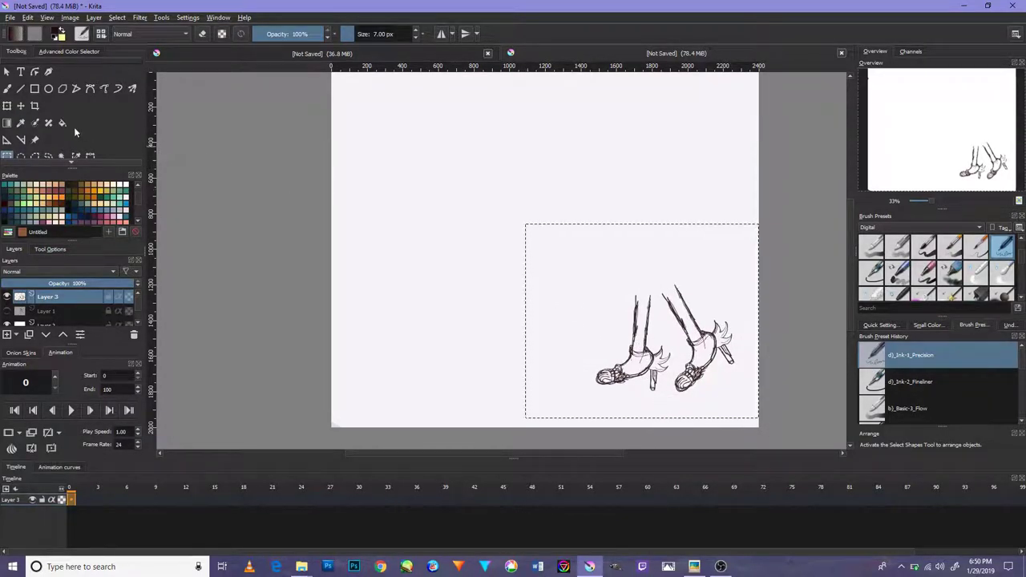
click(10, 106)
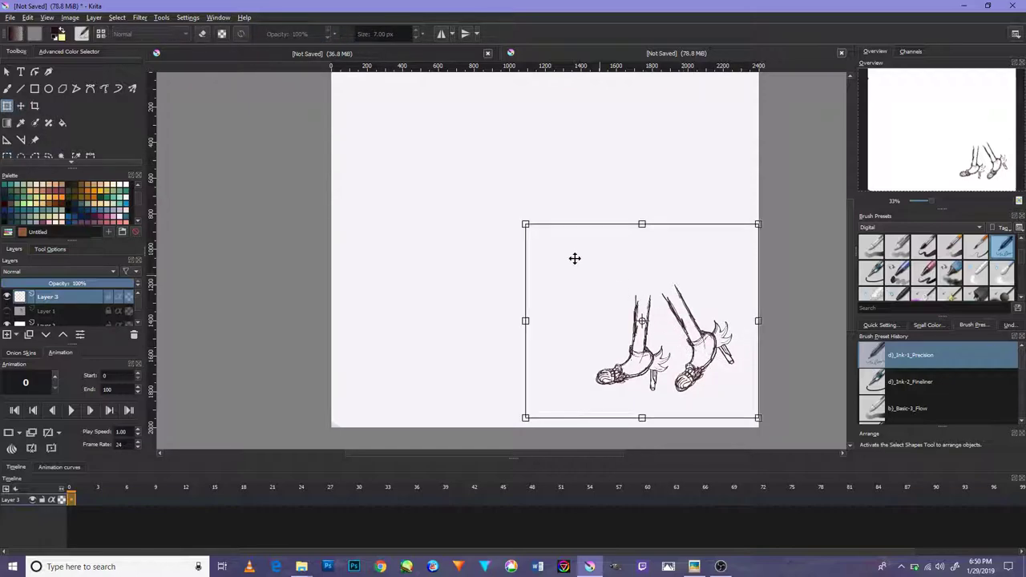
mouse_move(557, 256)
mouse_down()
mouse_move(460, 235)
mouse_move(431, 247)
mouse_move(561, 270)
mouse_up()
Step: Make Layer 2 active for the freehand brush and try a stroke over the stray curves above the upright shoe's toe, undoing it
scroll(625, 377, up, 1)
scroll(624, 376, up, 1)
scroll(624, 376, down, 2)
scroll(625, 377, up, 4)
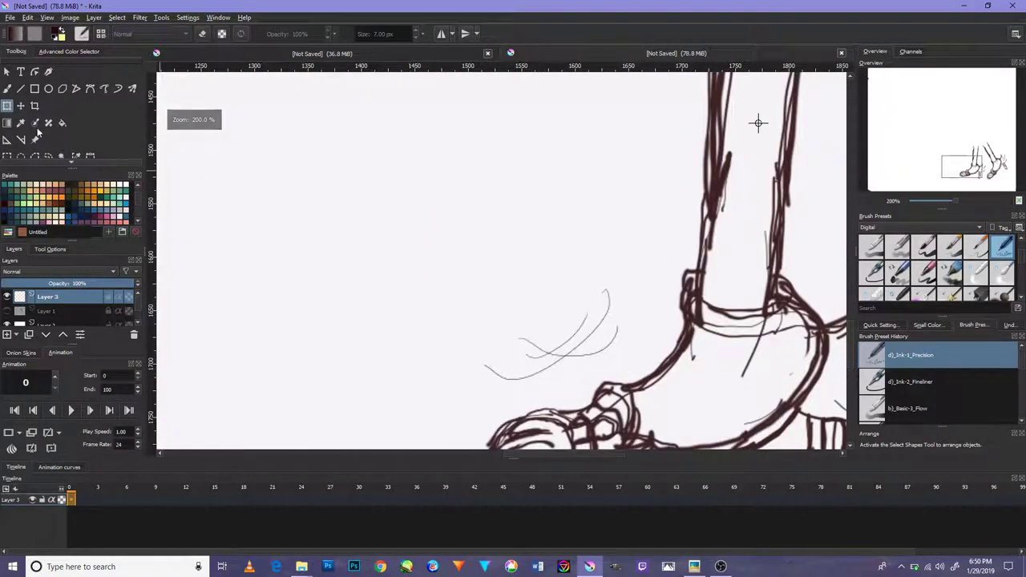
click(7, 89)
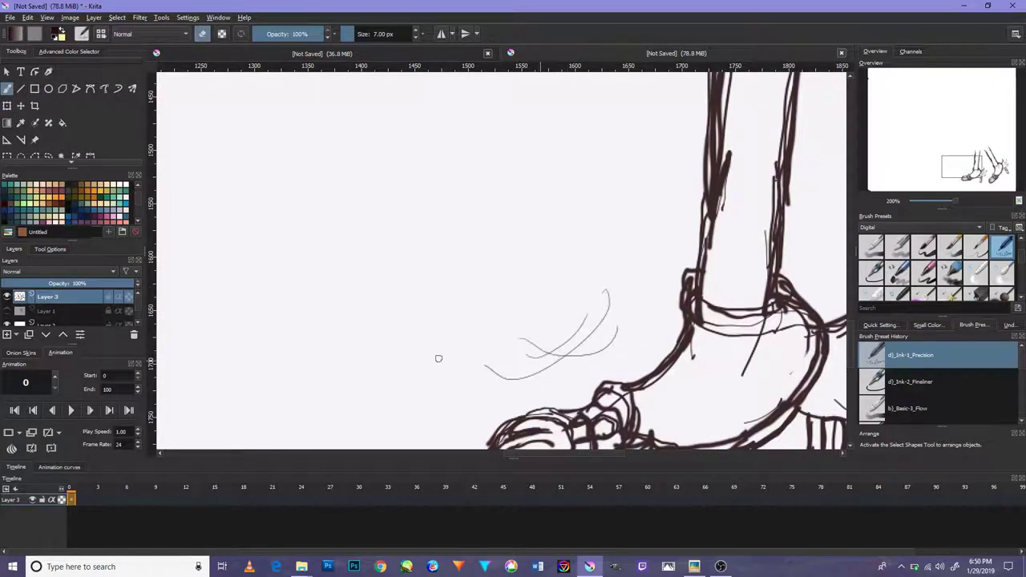
click(76, 323)
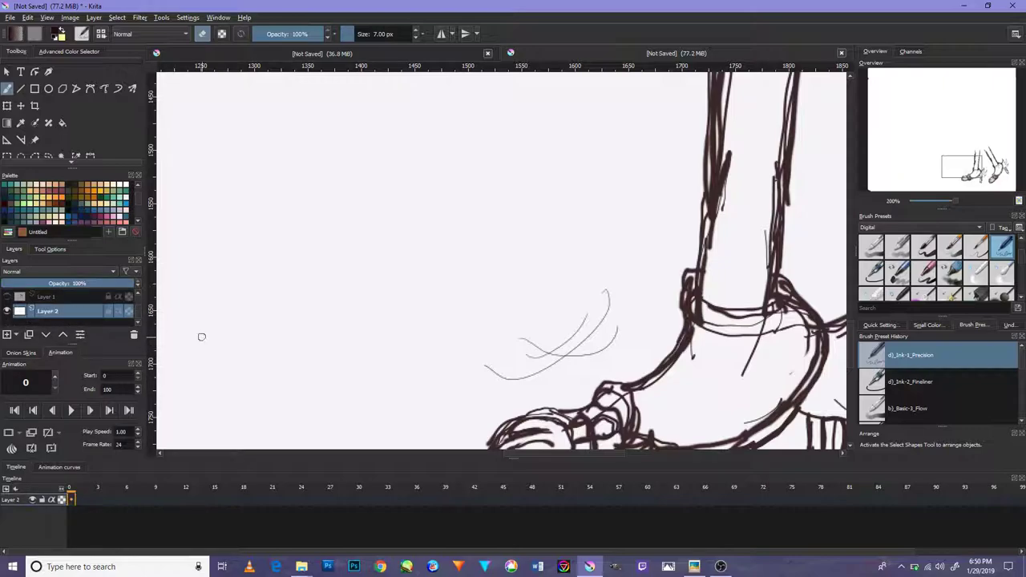
mouse_move(584, 340)
mouse_down()
mouse_move(542, 369)
mouse_move(572, 351)
mouse_move(564, 363)
mouse_up()
key(ctrl+z)
Step: Set the foreground color to near-white #fcfcfc
click(57, 32)
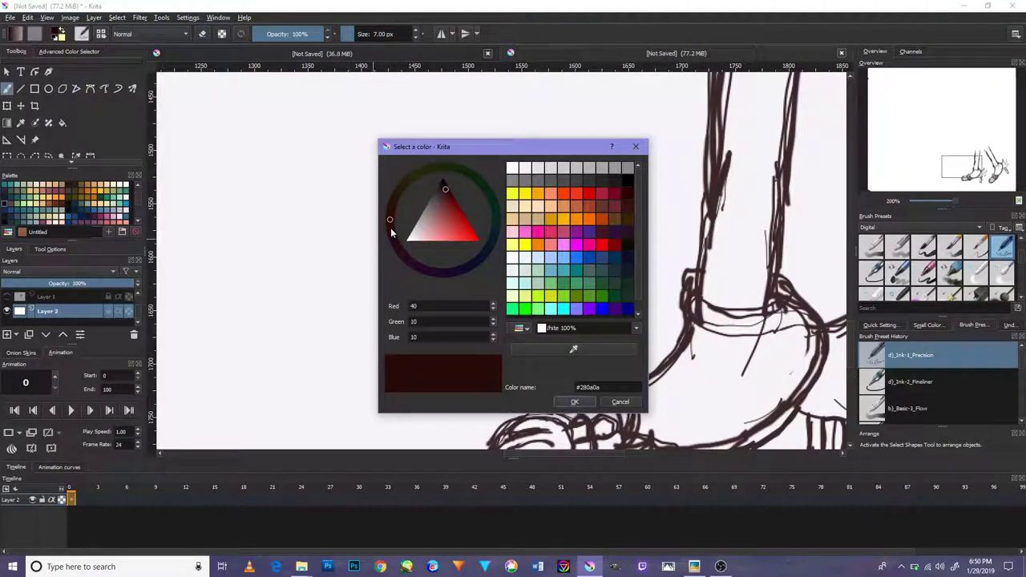
click(413, 233)
click(410, 238)
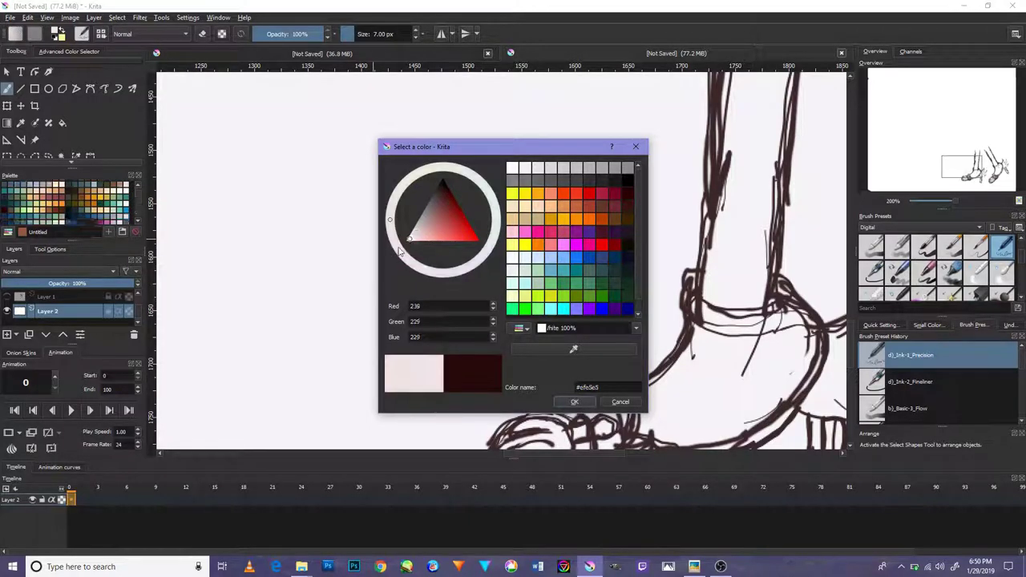
drag(410, 244, 396, 255)
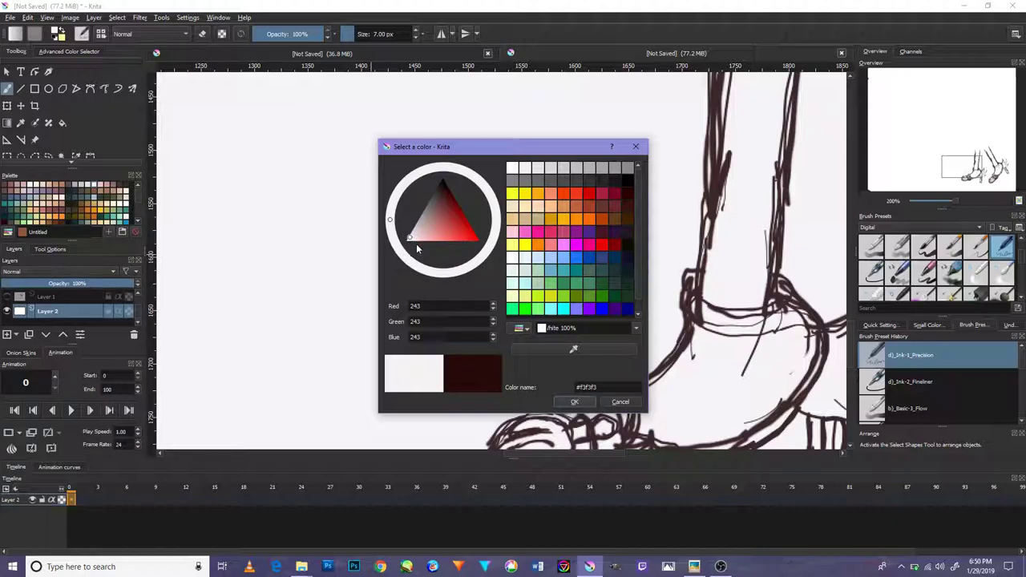
mouse_move(411, 239)
mouse_down()
mouse_move(392, 258)
mouse_move(403, 249)
mouse_up()
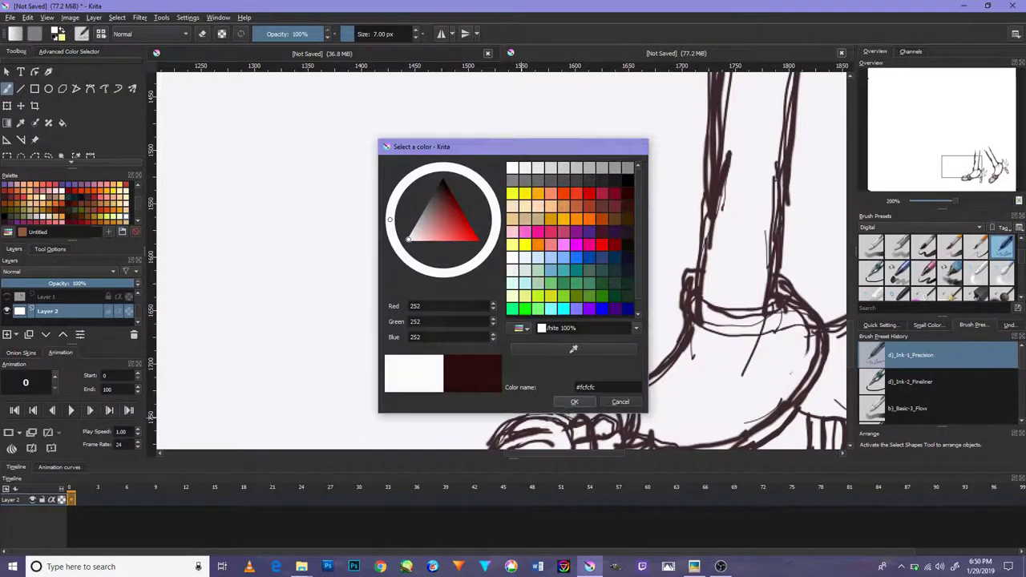
click(574, 401)
Step: Paint over the stray curves above the upright shoe's toe, enlarging the brush to 20 px to cover them
drag(574, 345, 537, 372)
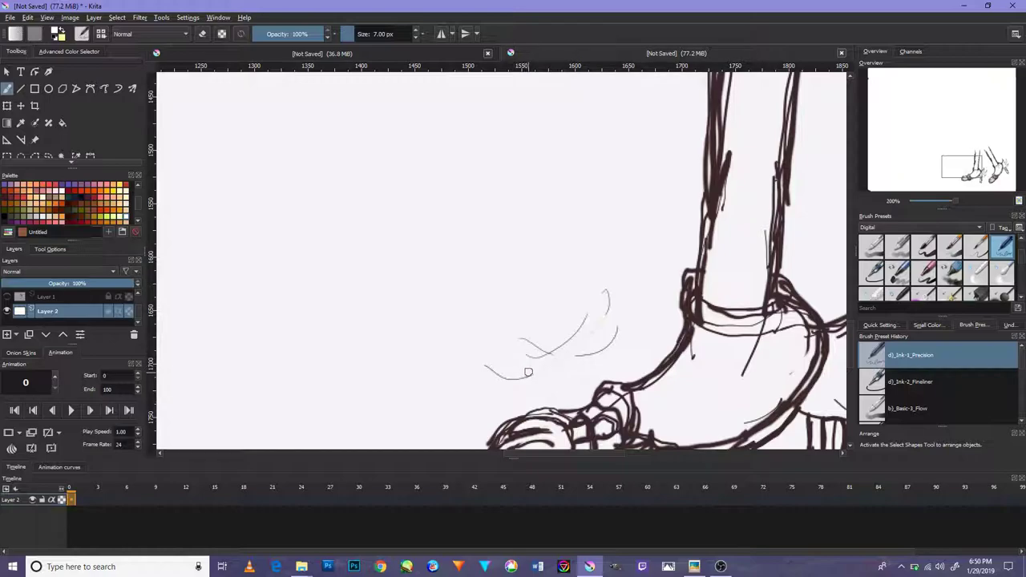
key(bracketright)
key(bracketright)
key(bracketright)
key(bracketright)
key(bracketright)
key(bracketright)
key(bracketright)
key(bracketright)
key(bracketright)
key(bracketright)
mouse_move(544, 344)
mouse_down()
mouse_move(570, 327)
mouse_move(494, 387)
mouse_move(488, 373)
mouse_move(536, 340)
mouse_move(519, 336)
mouse_move(489, 370)
mouse_move(600, 298)
mouse_move(570, 364)
mouse_move(578, 335)
mouse_move(580, 354)
mouse_move(606, 336)
mouse_move(587, 385)
mouse_up()
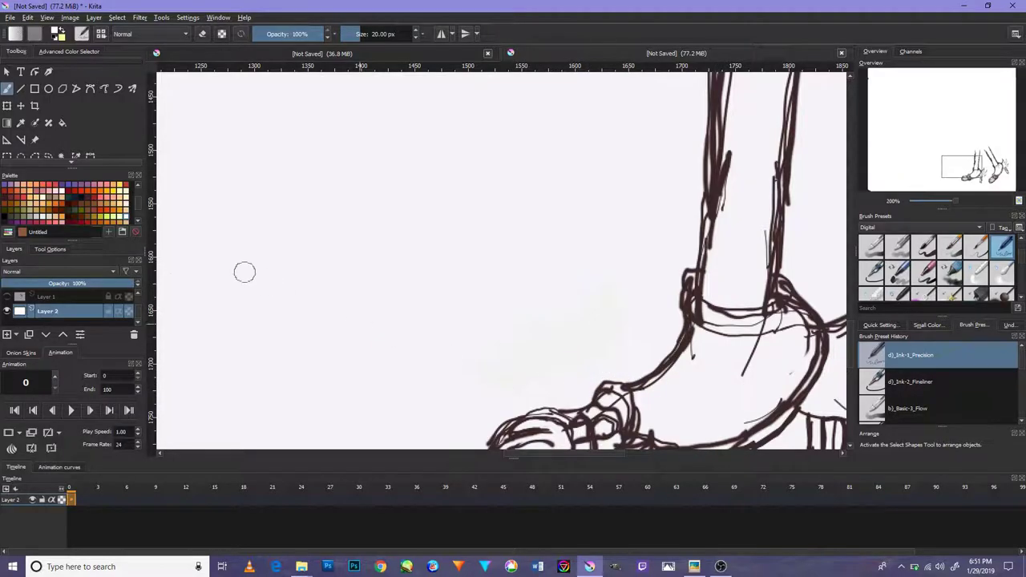
Step: Make Layer 3 active and paint over the stray line inside the upright shoe below the ankle strap
scroll(75, 299, up, 1)
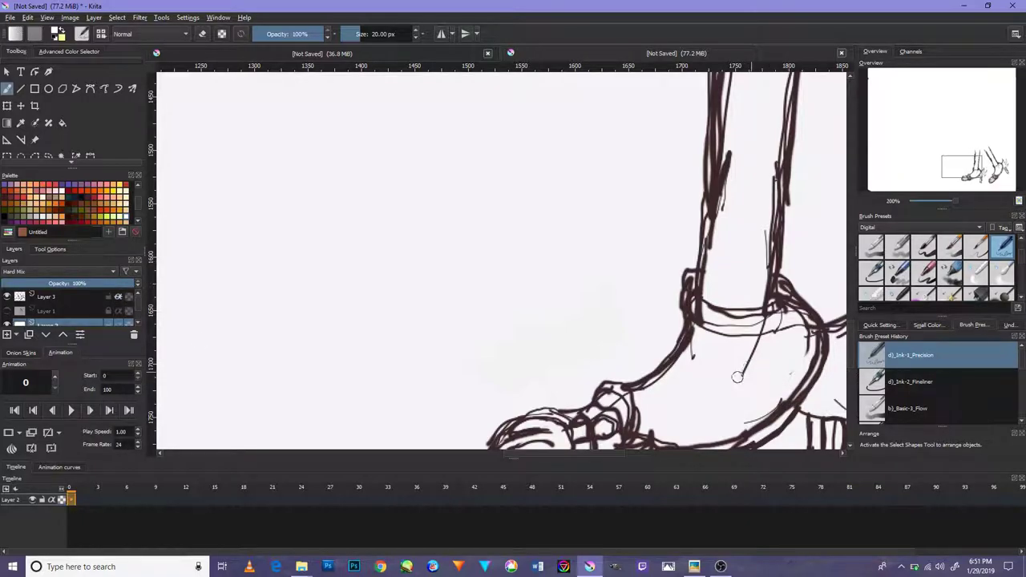
click(95, 301)
mouse_move(767, 360)
mouse_down()
mouse_move(746, 370)
mouse_move(788, 345)
mouse_move(786, 370)
mouse_move(806, 339)
mouse_up()
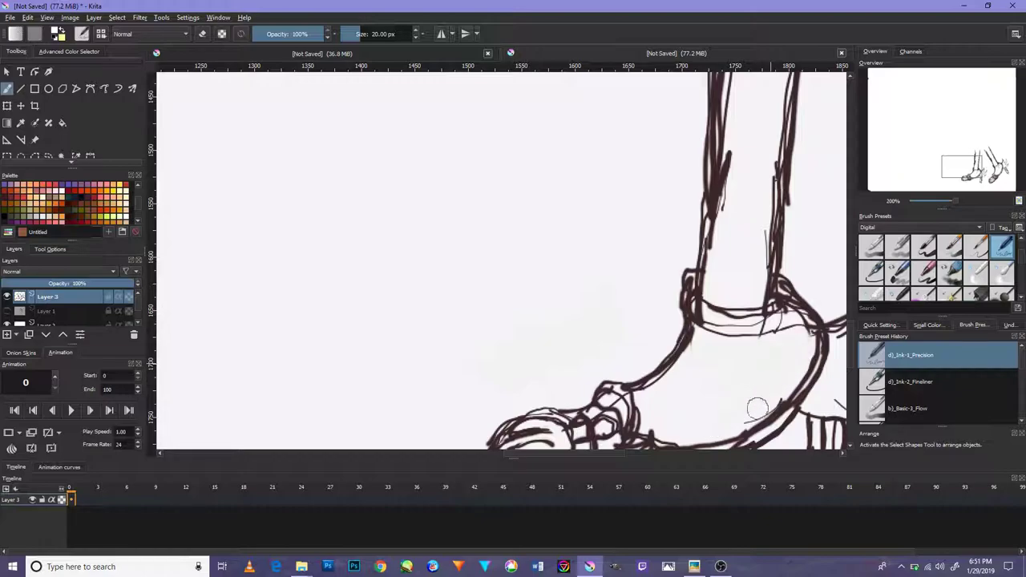
Step: Create a duplicate frame from frame 0 of Layer 3 in the animation timeline
scroll(743, 408, down, 5)
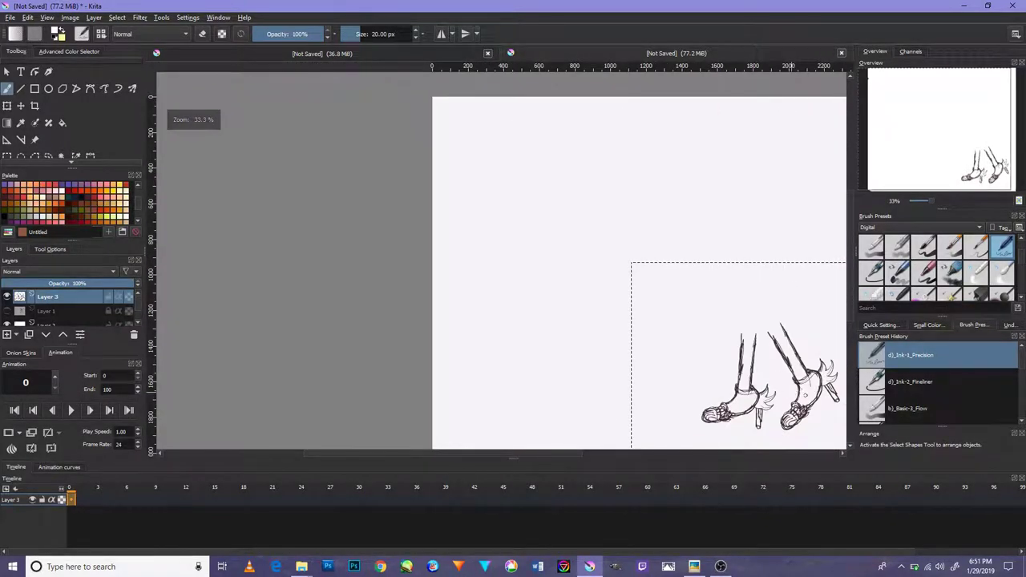
scroll(804, 395, up, 1)
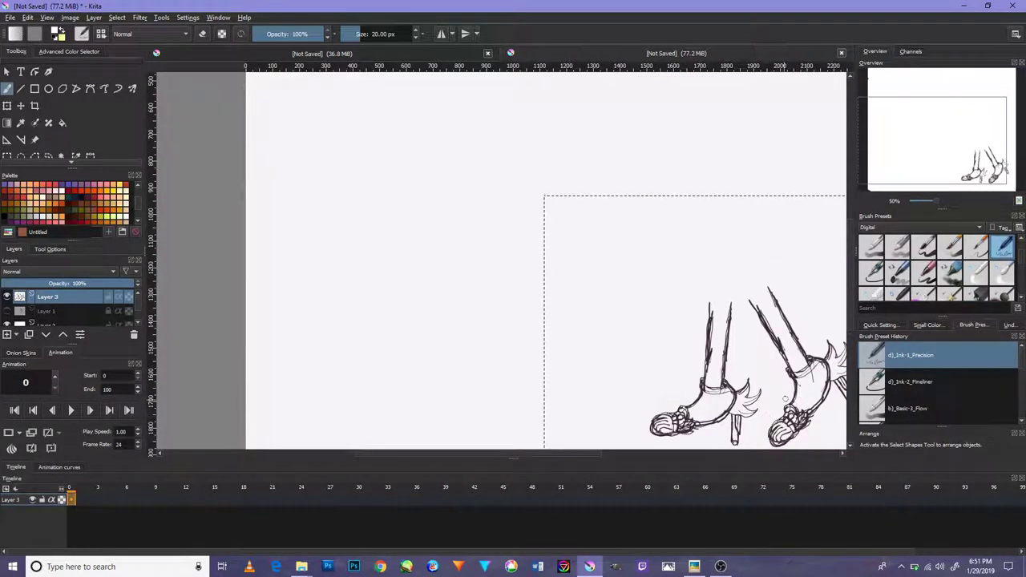
mouse_move(765, 370)
mouse_down()
mouse_move(545, 345)
mouse_move(566, 337)
mouse_up()
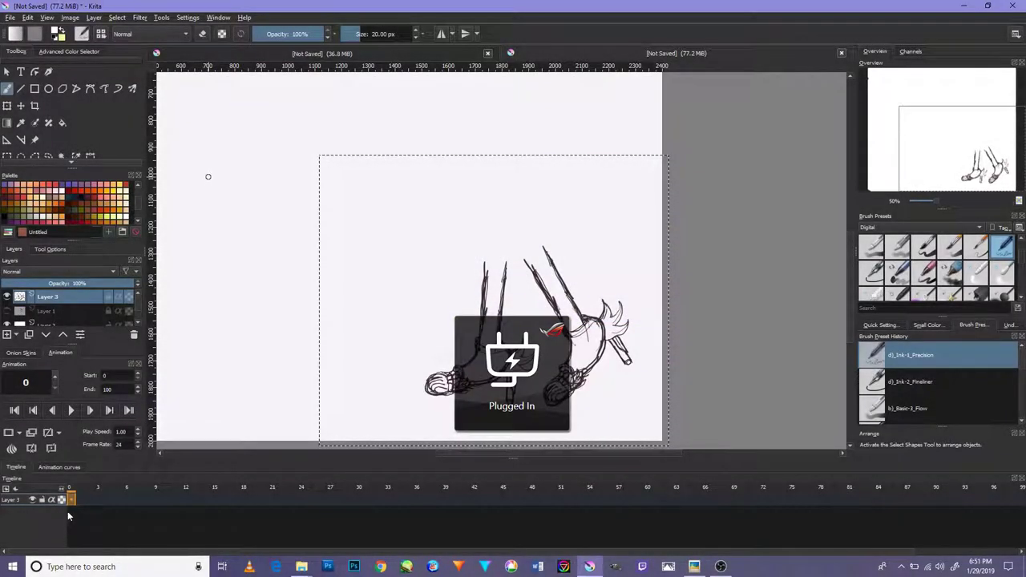
right_click(72, 500)
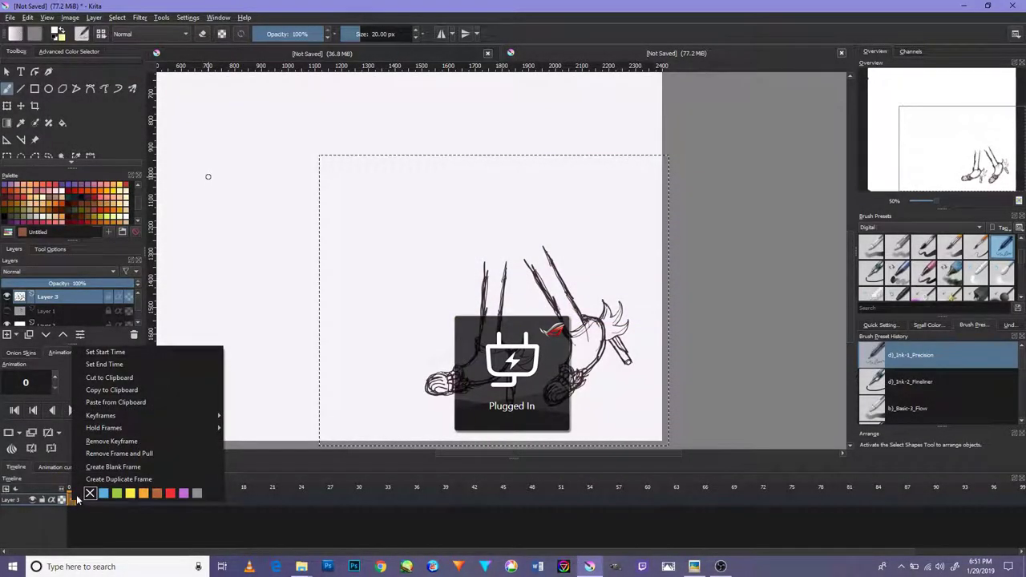
click(88, 480)
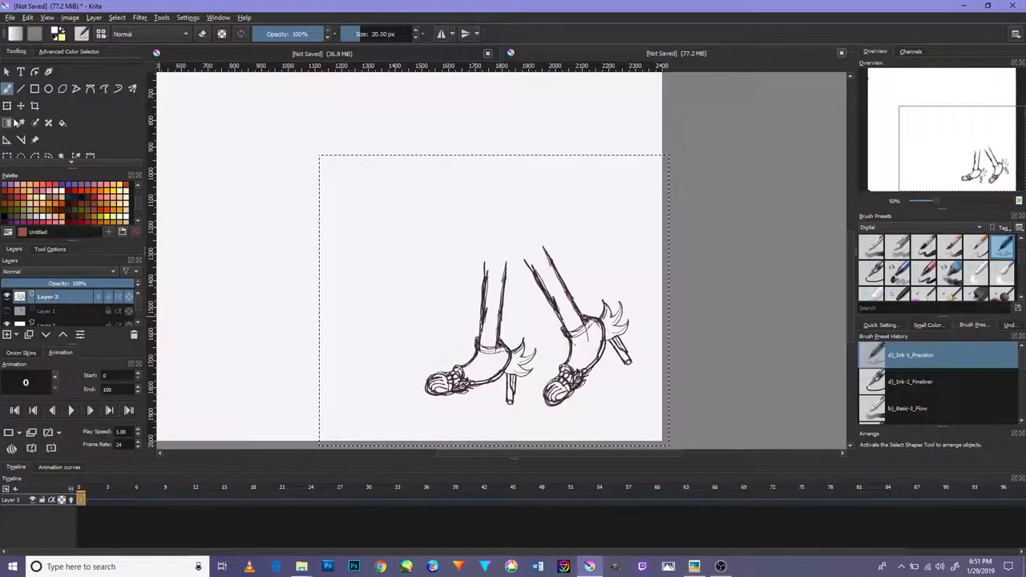
Step: Clear the rectangular selection around both legs
scroll(14, 122, down, 1)
scroll(15, 134, up, 1)
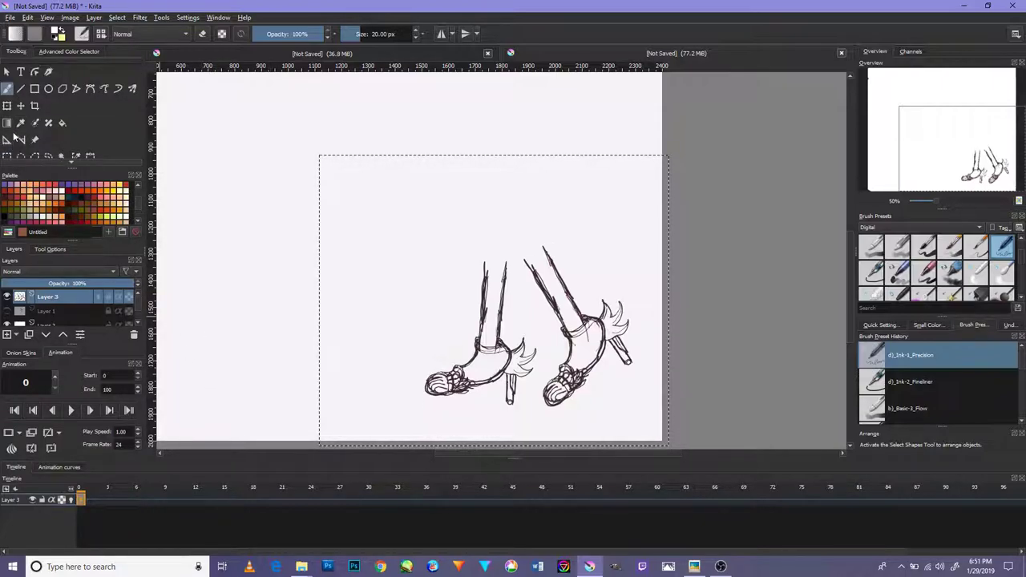
scroll(16, 130, down, 1)
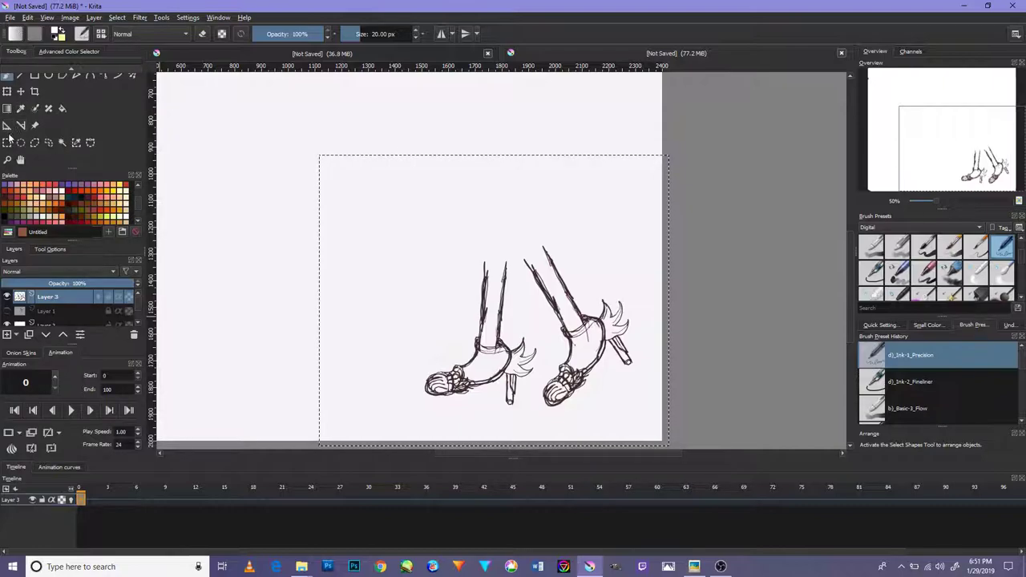
click(7, 142)
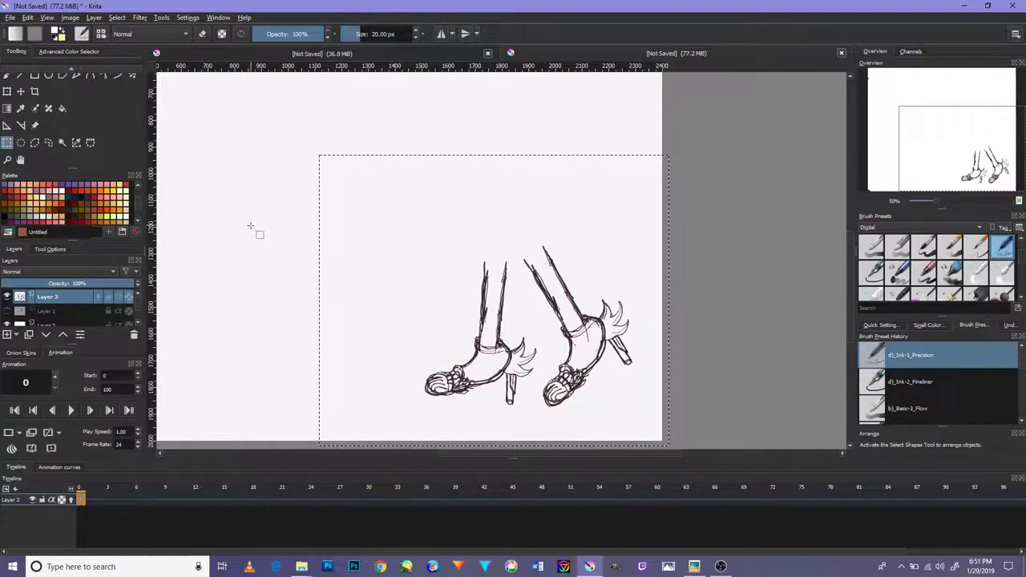
click(603, 238)
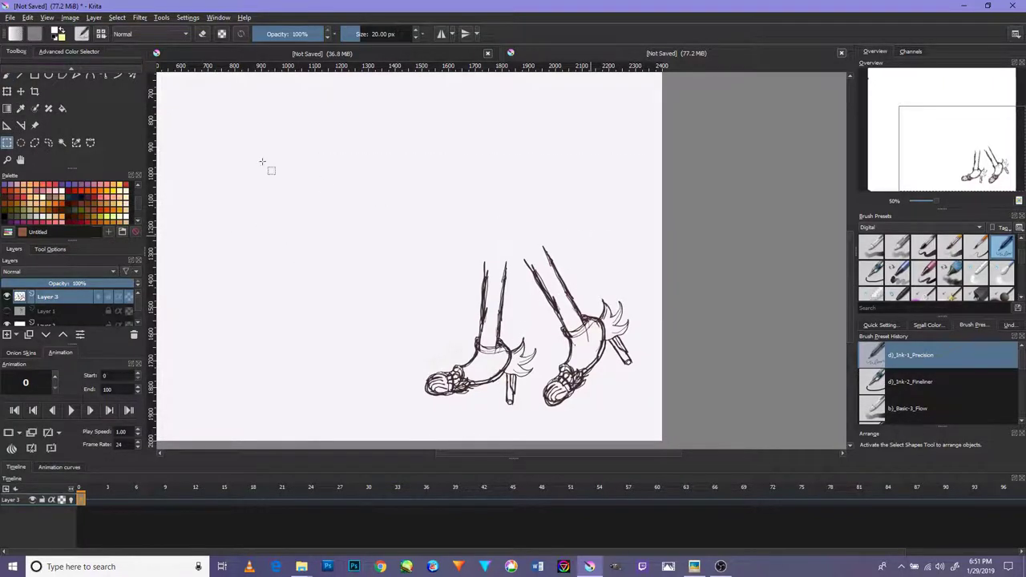
Step: Try to enclose the tilted leg and shoe with a Bezier curve outline, and undo it
scroll(70, 130, up, 1)
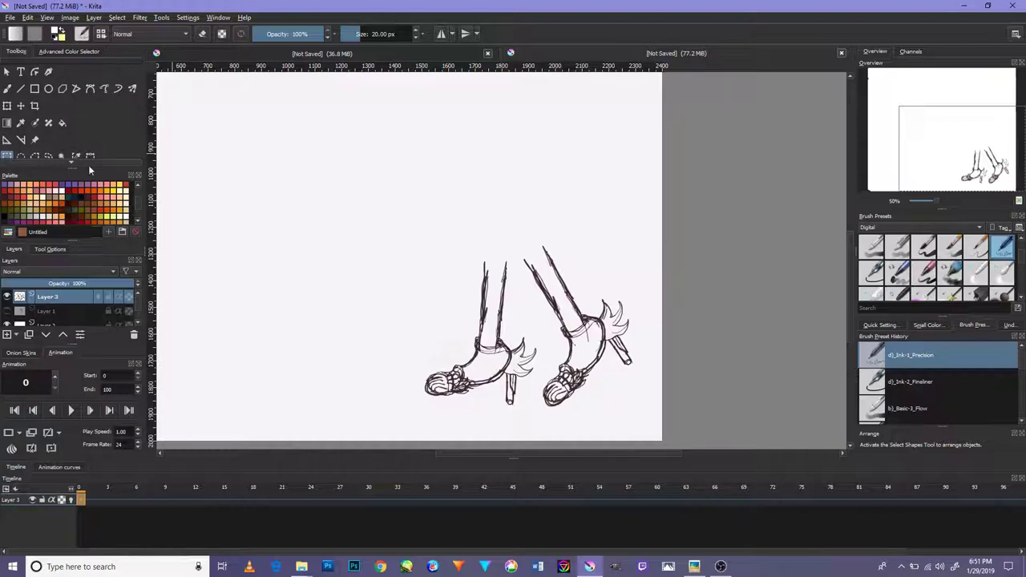
click(88, 89)
click(532, 309)
click(527, 223)
click(578, 257)
click(640, 297)
click(651, 351)
click(602, 415)
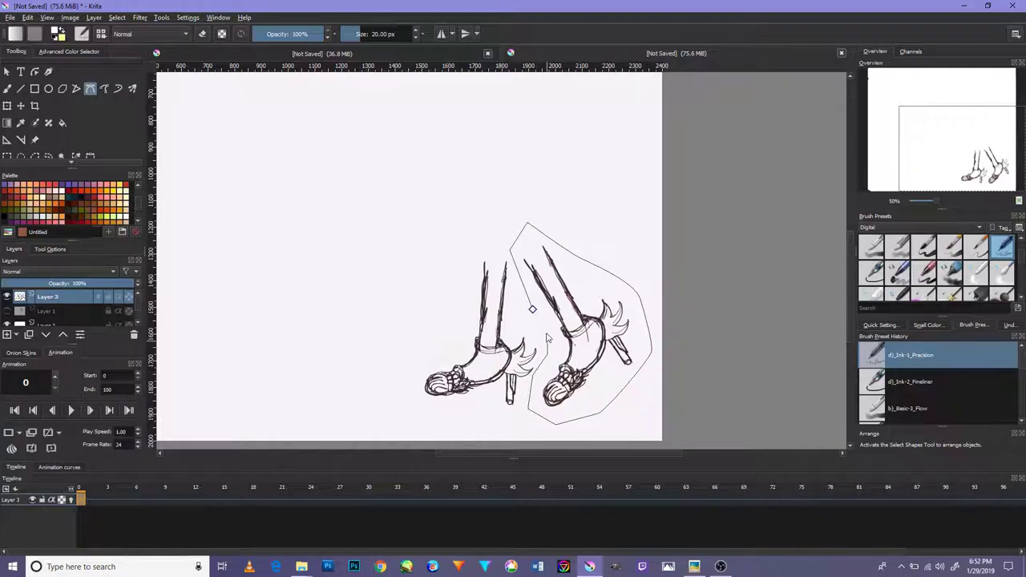
click(531, 312)
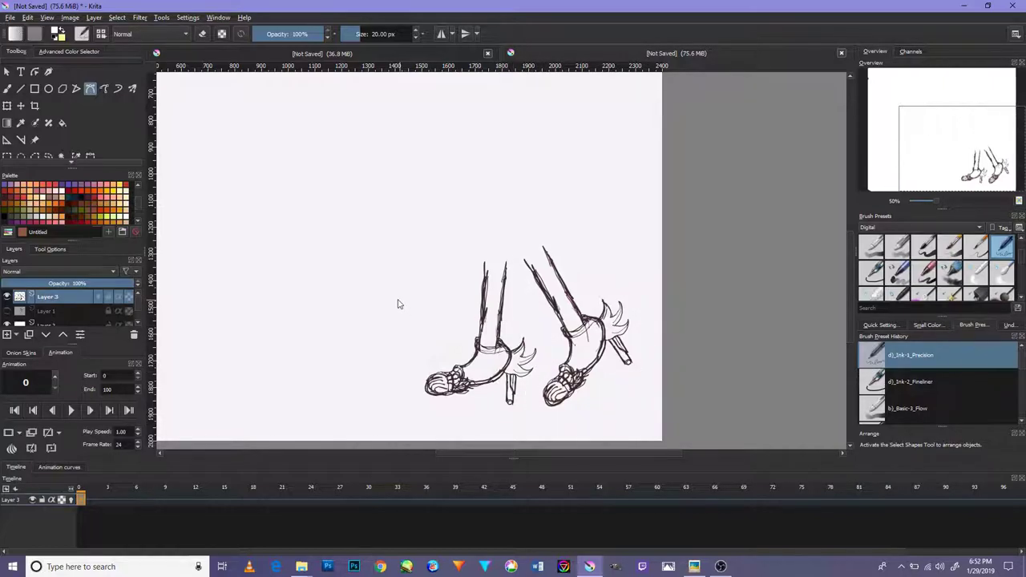
key(ctrl+z)
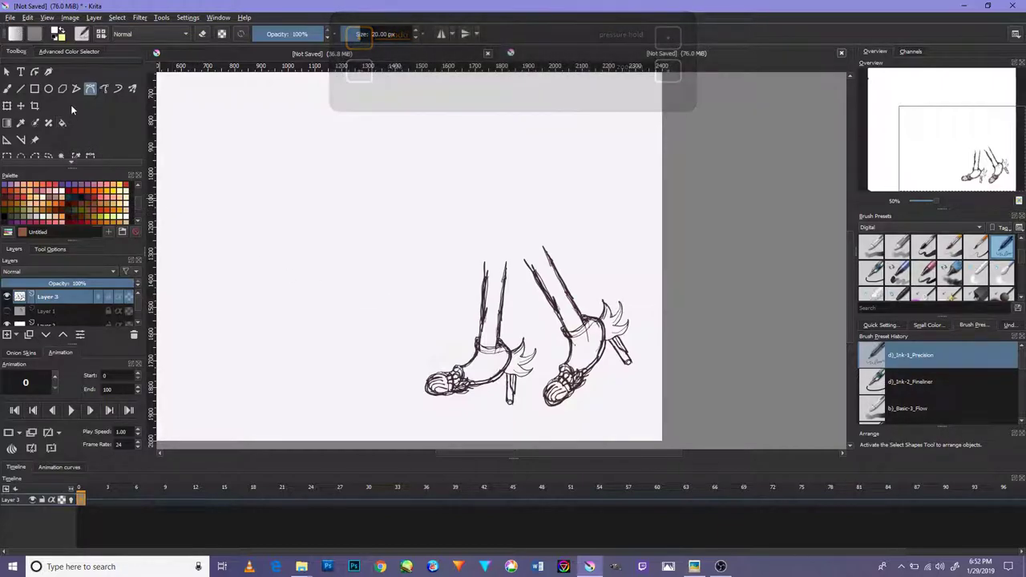
Step: Outline the tilted leg and shoe with a polygonal selection and activate the Transform tool on it
scroll(22, 139, down, 1)
click(36, 143)
click(542, 321)
click(514, 257)
click(533, 236)
click(566, 241)
click(607, 287)
click(639, 299)
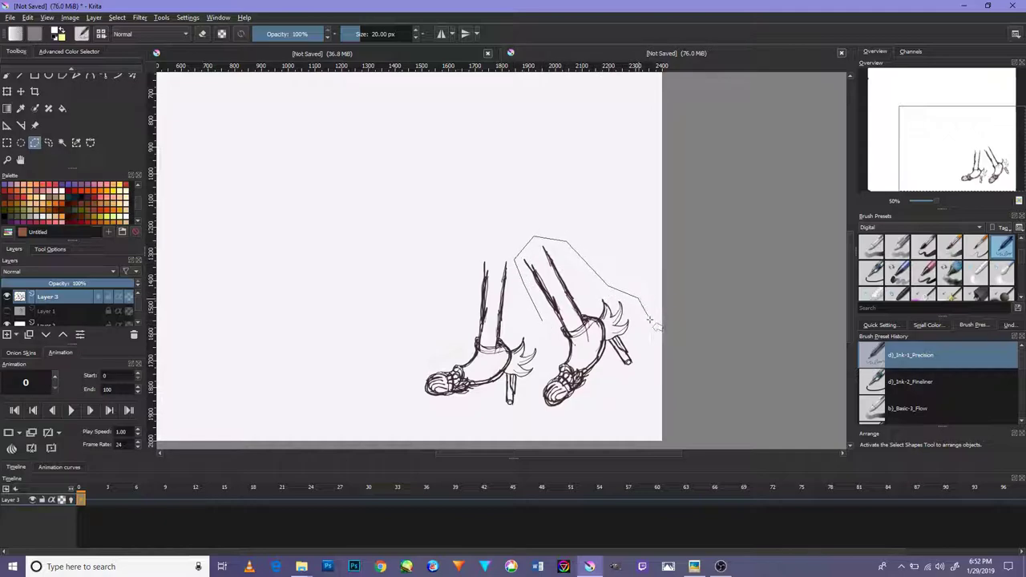
click(627, 377)
click(577, 412)
click(531, 412)
click(531, 377)
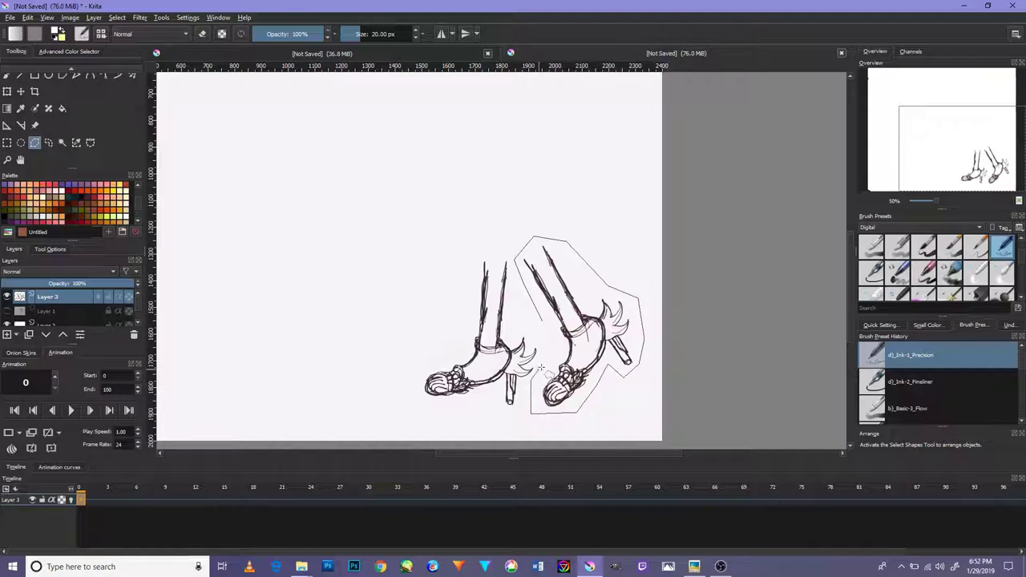
click(542, 321)
click(8, 92)
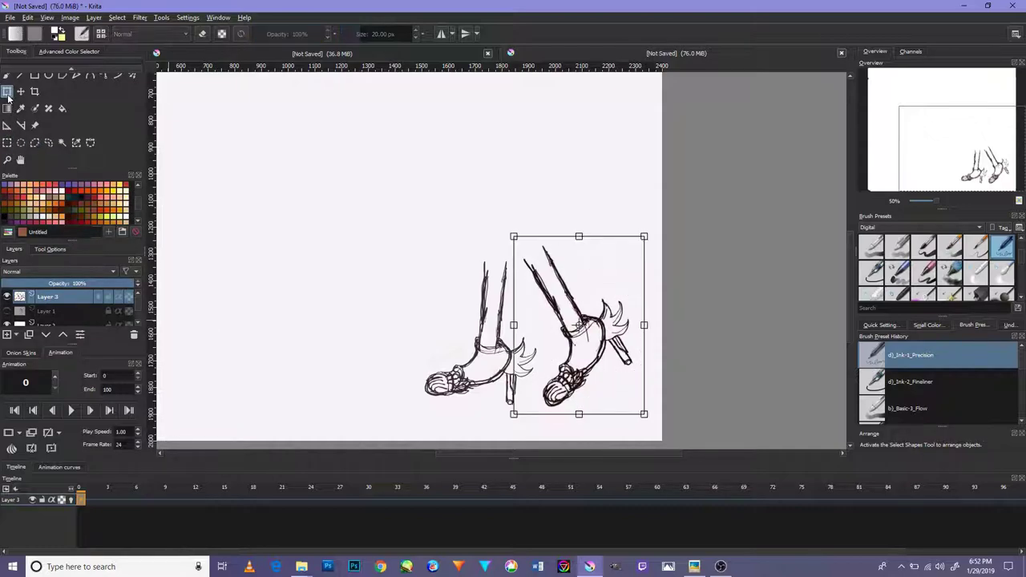
Step: Rotate the tilted leg slightly counter-clockwise on frame 0 and shift it right and down
drag(664, 420, 674, 413)
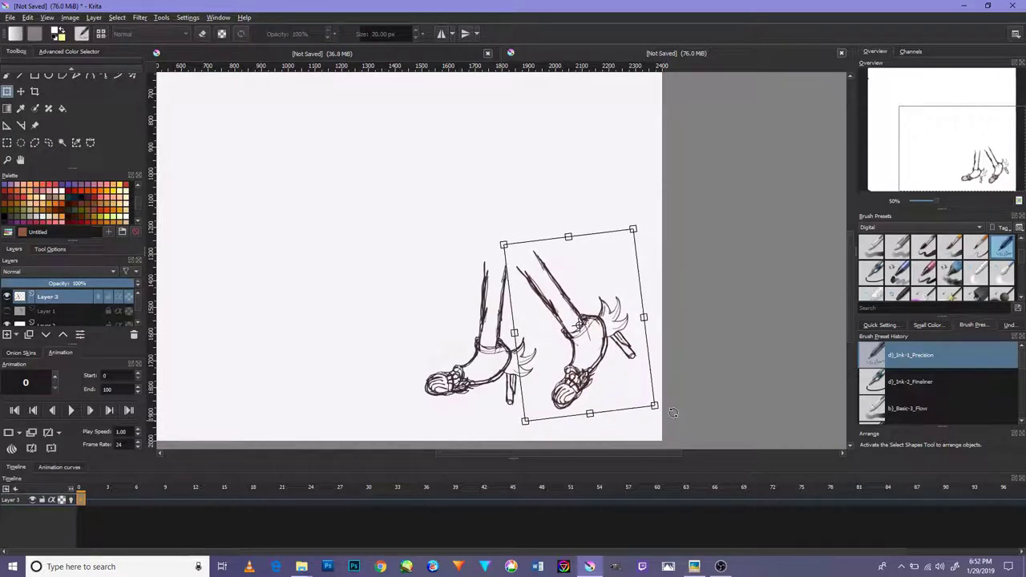
drag(622, 383, 616, 405)
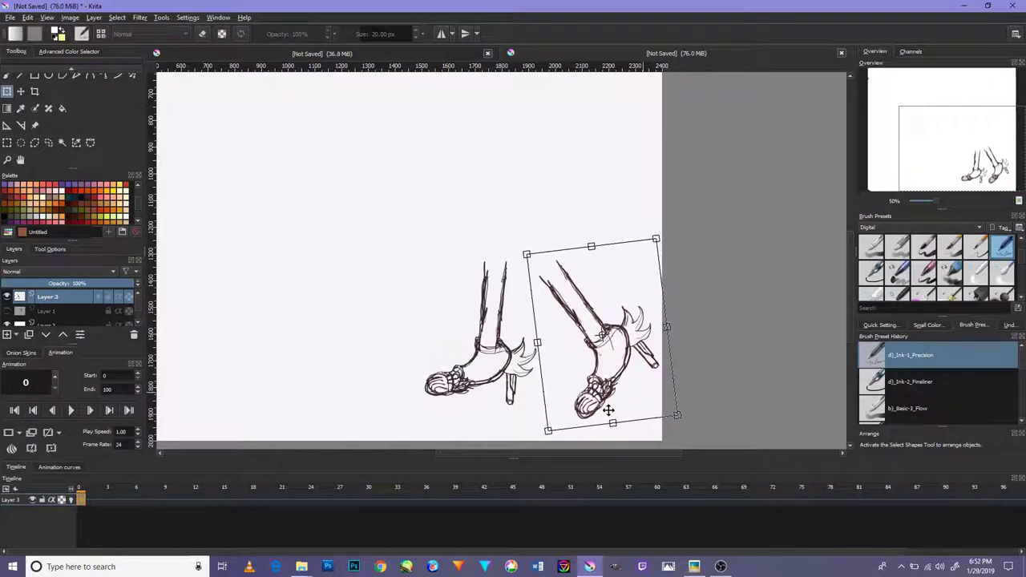
Step: Duplicate the pose into frame 1 of Layer 3, rotating the tilted leg slightly clockwise and moving it left
right_click(89, 502)
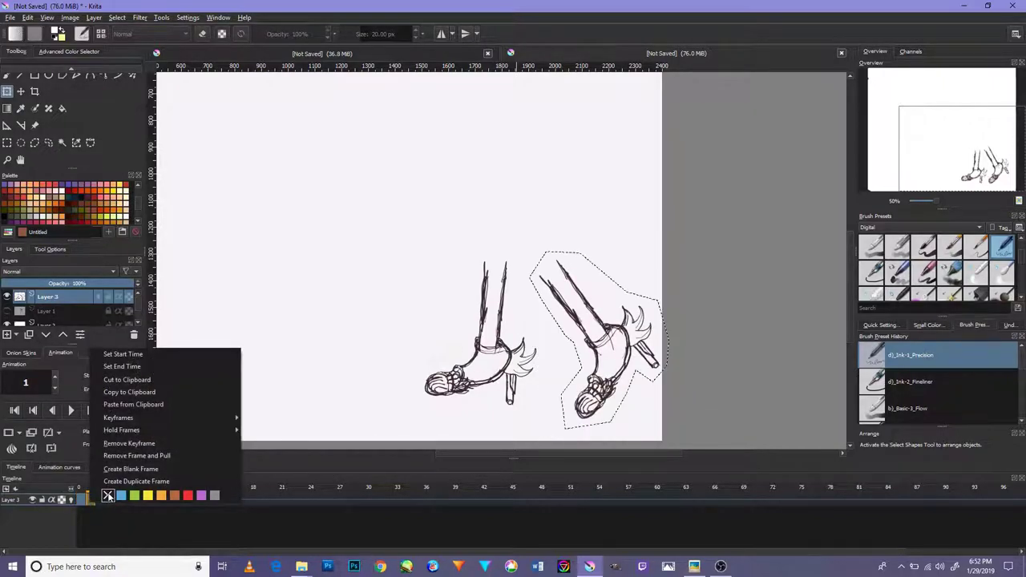
click(128, 477)
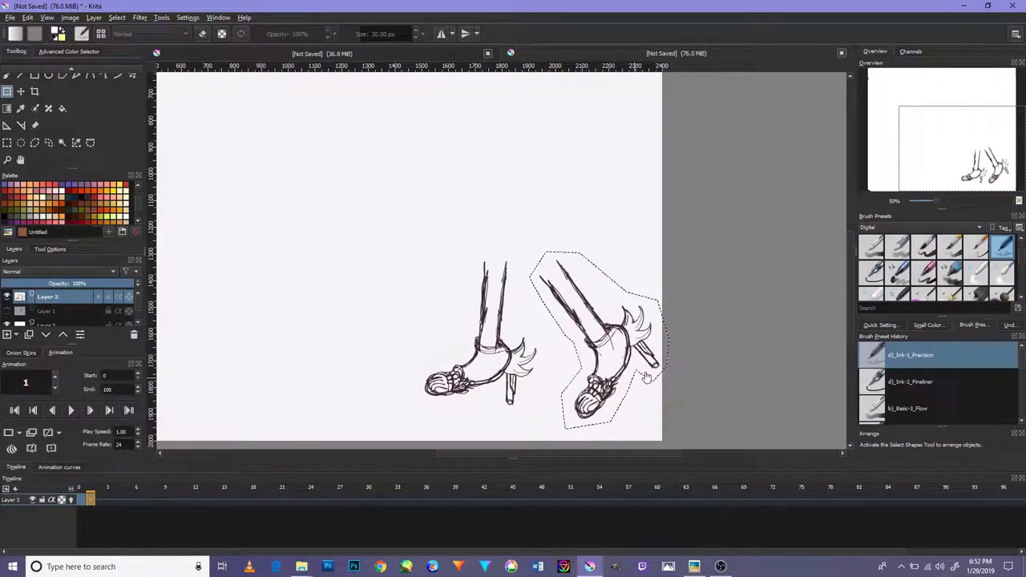
key(ctrl+t)
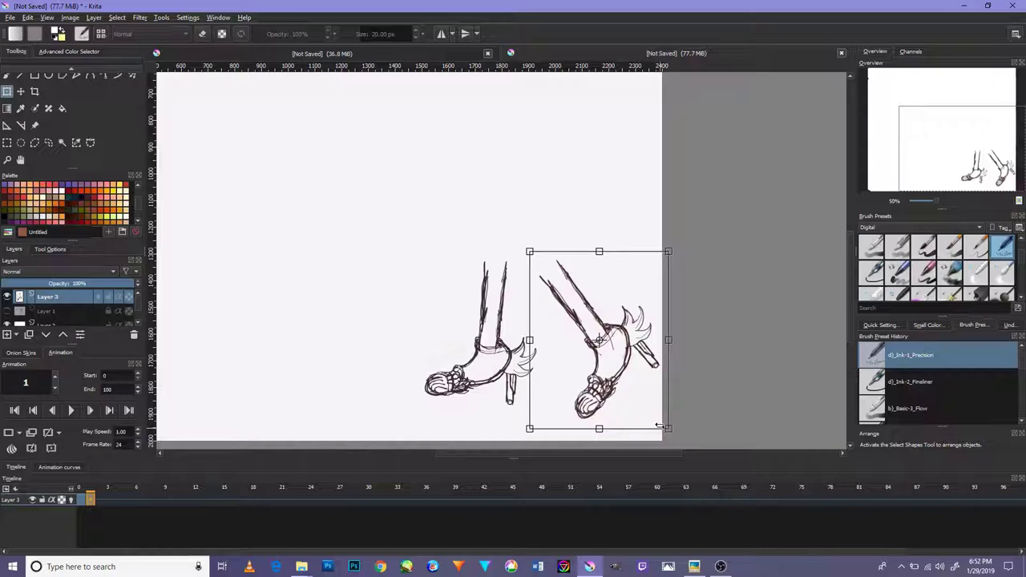
drag(671, 435, 634, 422)
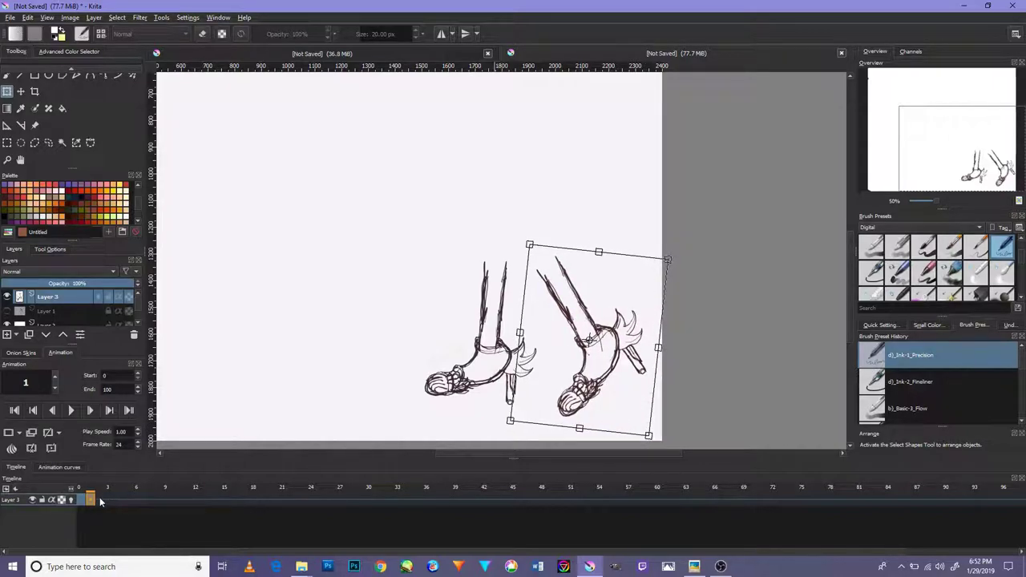
Step: Duplicate the pose into frame 2 and turn the tilted leg a bit further clockwise, shifting it left
right_click(100, 500)
click(161, 540)
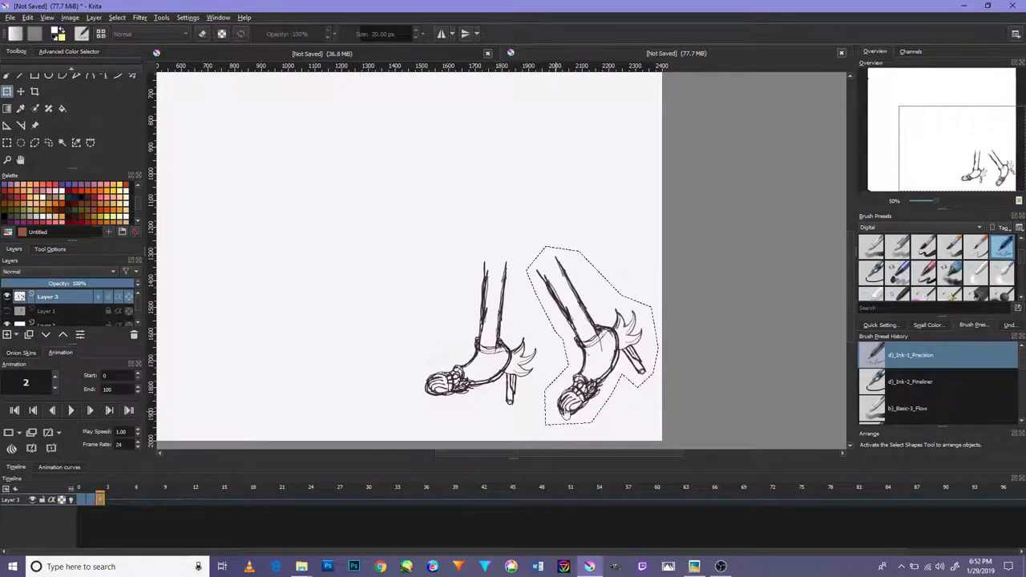
click(598, 364)
drag(670, 425, 659, 434)
drag(624, 401, 613, 401)
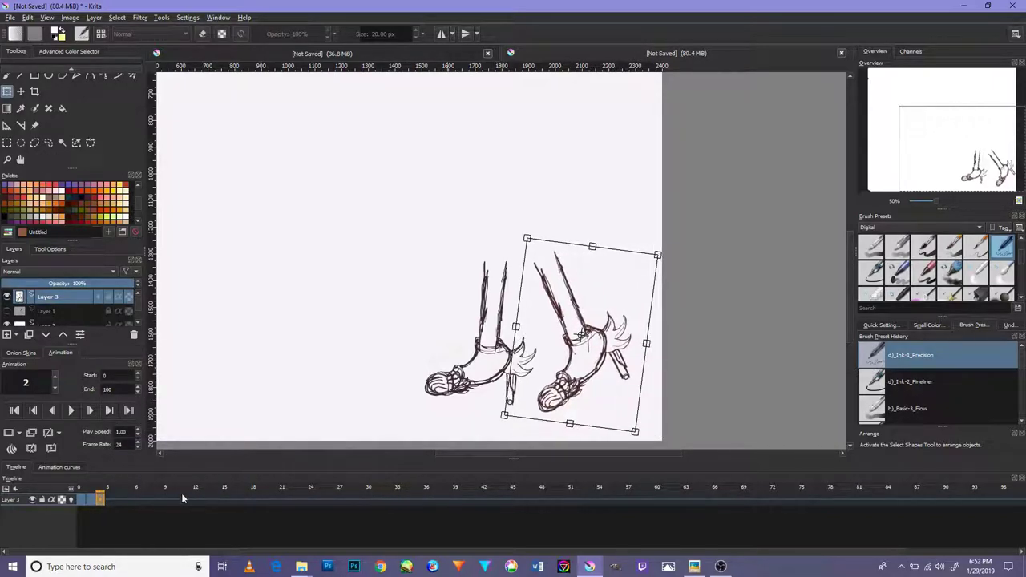
Step: Duplicate the pose into frame 3, rotate the tilted leg slightly clockwise and nudge it left and down
right_click(111, 499)
click(141, 478)
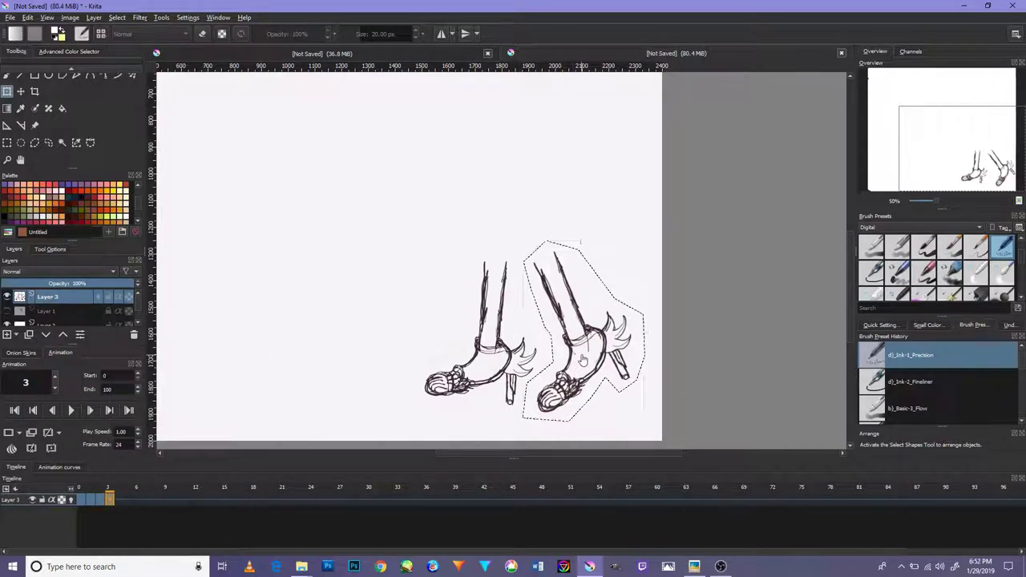
key(ctrl+t)
drag(656, 423, 646, 427)
mouse_move(585, 391)
mouse_down()
mouse_move(566, 394)
mouse_move(580, 397)
mouse_up()
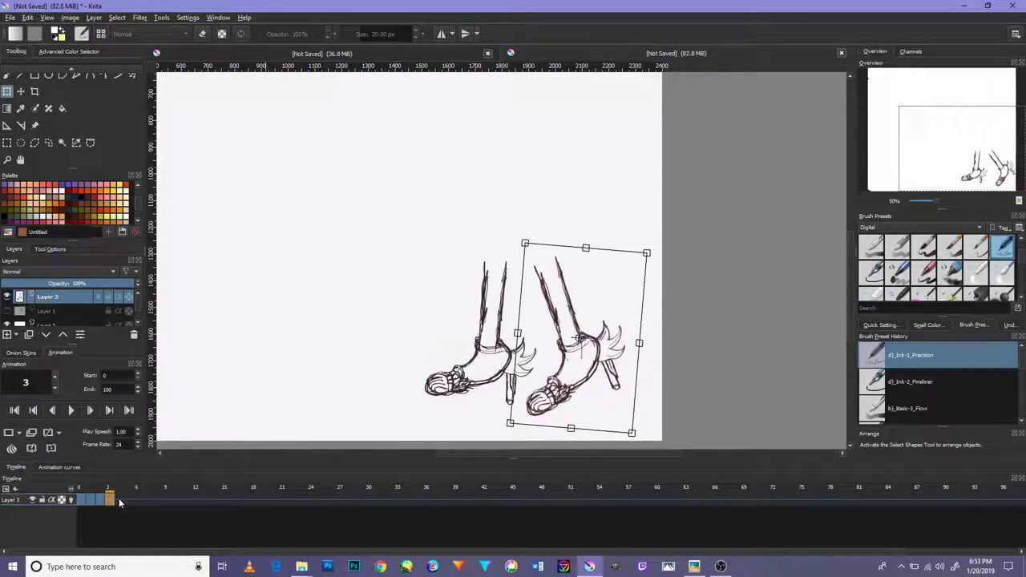
Step: Duplicate the pose into frame 4, move the tilted leg slightly left and rotate it back counter-clockwise
right_click(119, 498)
click(177, 474)
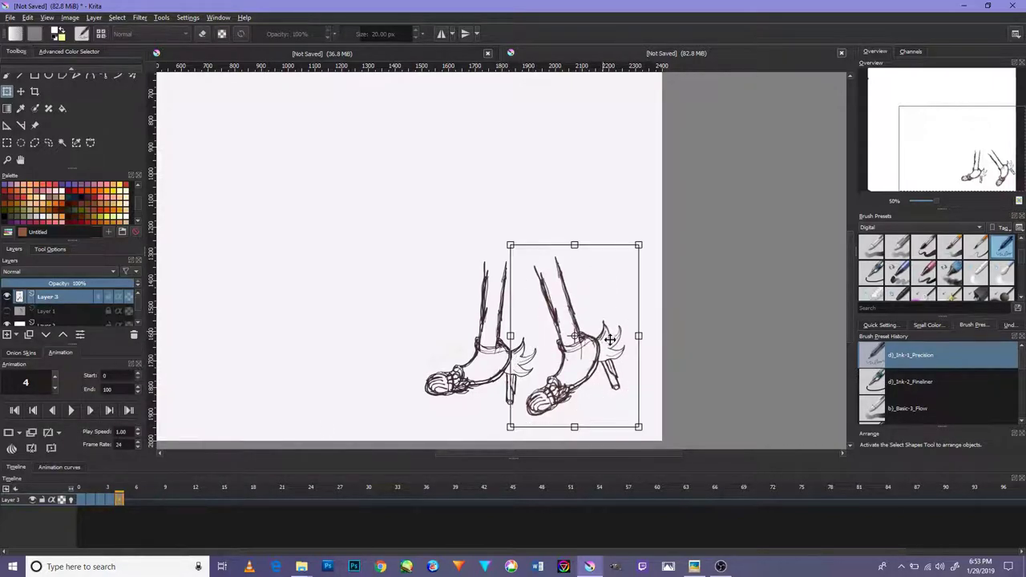
drag(605, 388, 597, 386)
drag(644, 435, 654, 421)
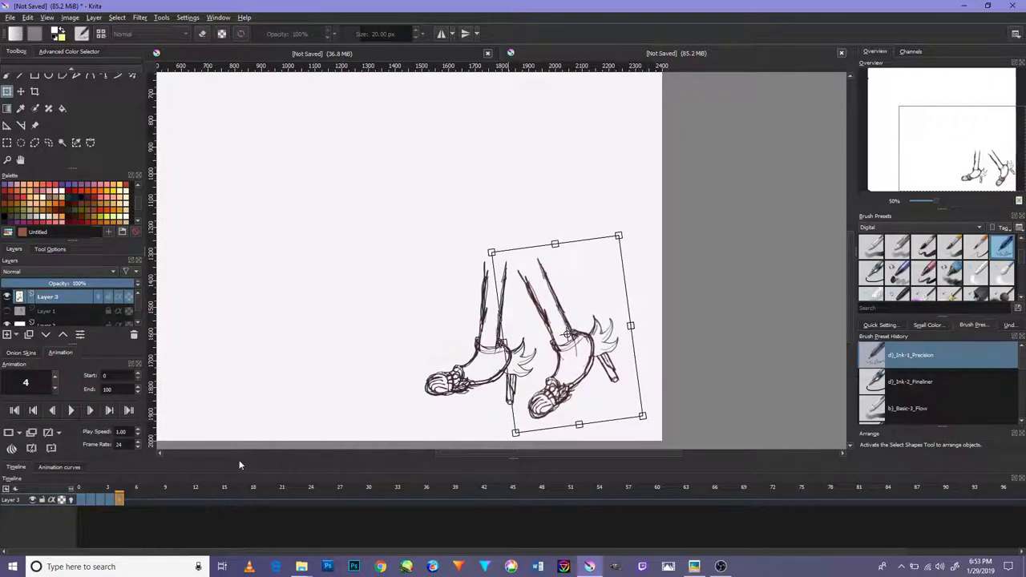
Step: Duplicate the pose into frame 5 and outline the upright leg and its shoe with a polygonal selection
right_click(130, 497)
click(155, 477)
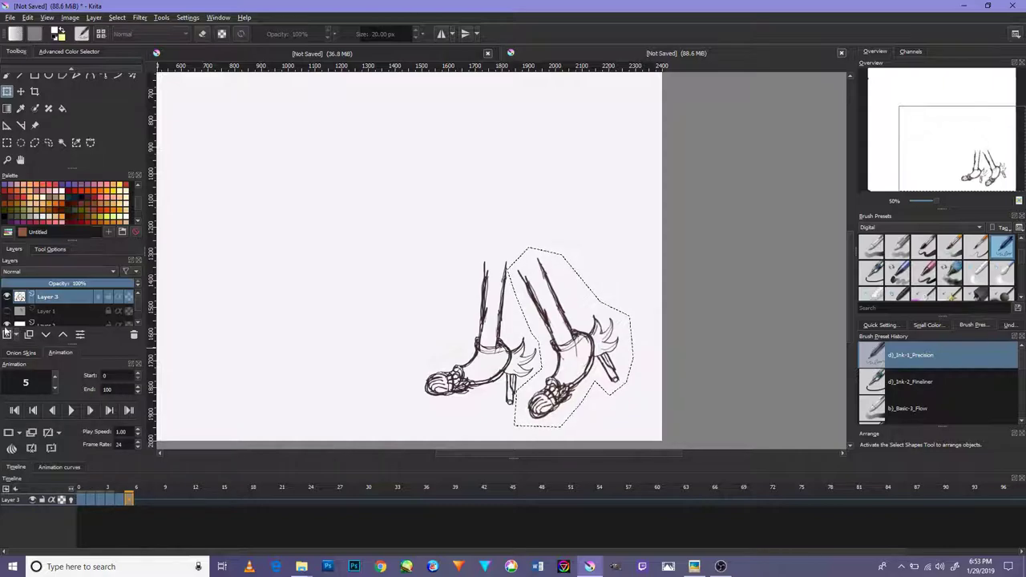
click(35, 142)
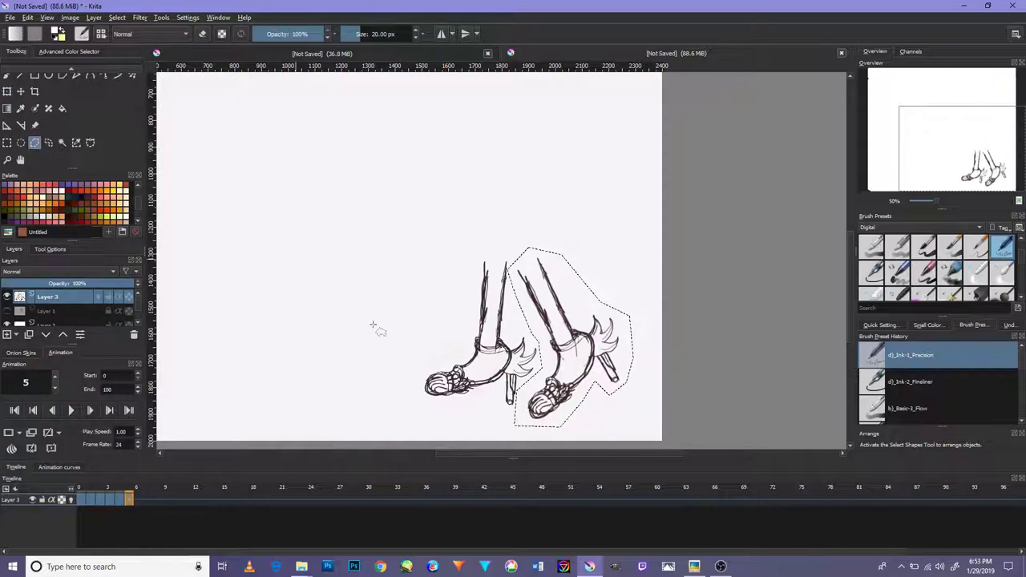
scroll(432, 333, down, 2)
scroll(429, 334, up, 2)
click(439, 357)
click(462, 334)
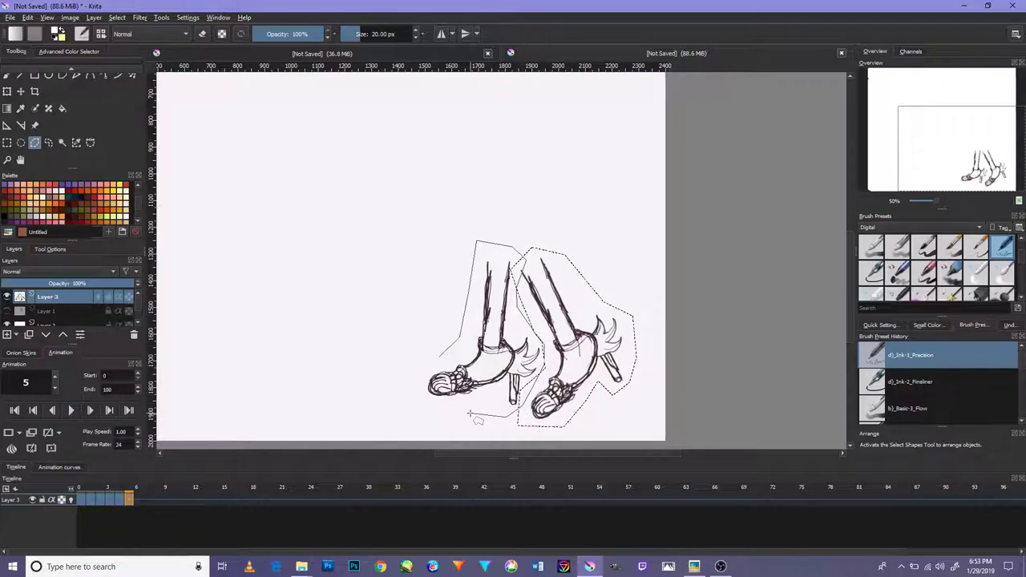
click(431, 407)
click(401, 392)
click(423, 360)
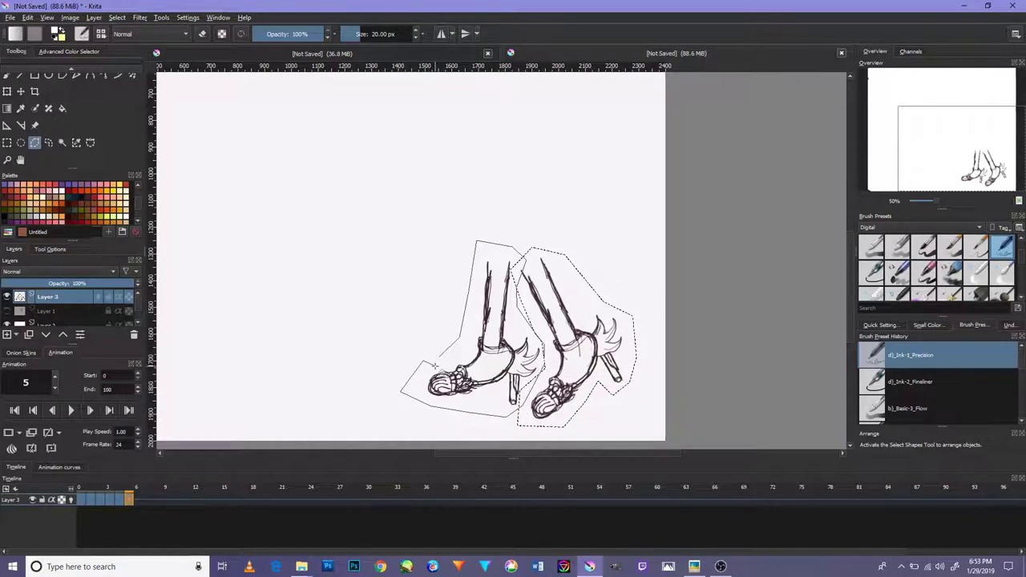
double_click(435, 365)
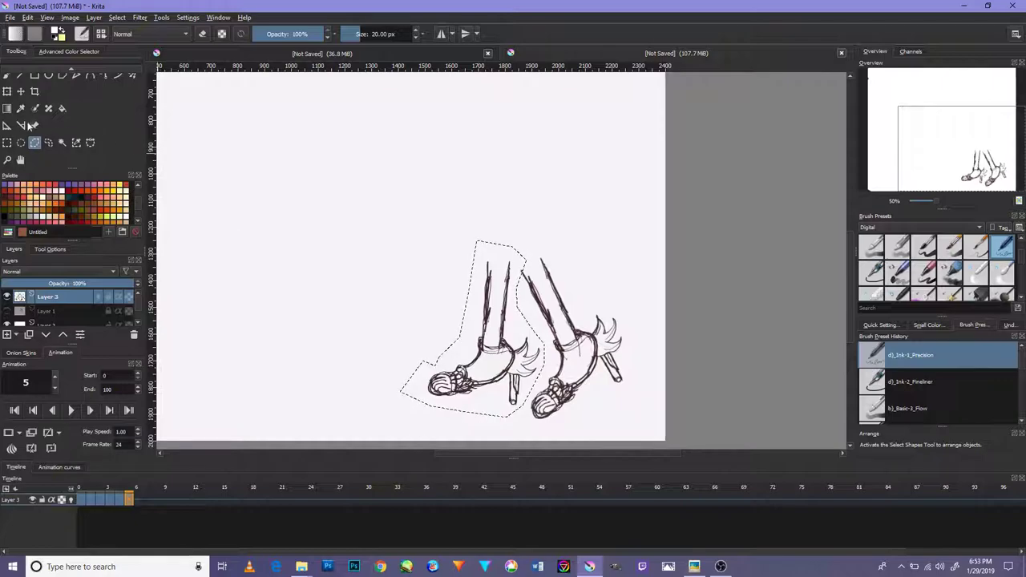
Step: Transform the selected upright leg on frame 5, moving it slightly left and rotating it a touch clockwise
click(9, 95)
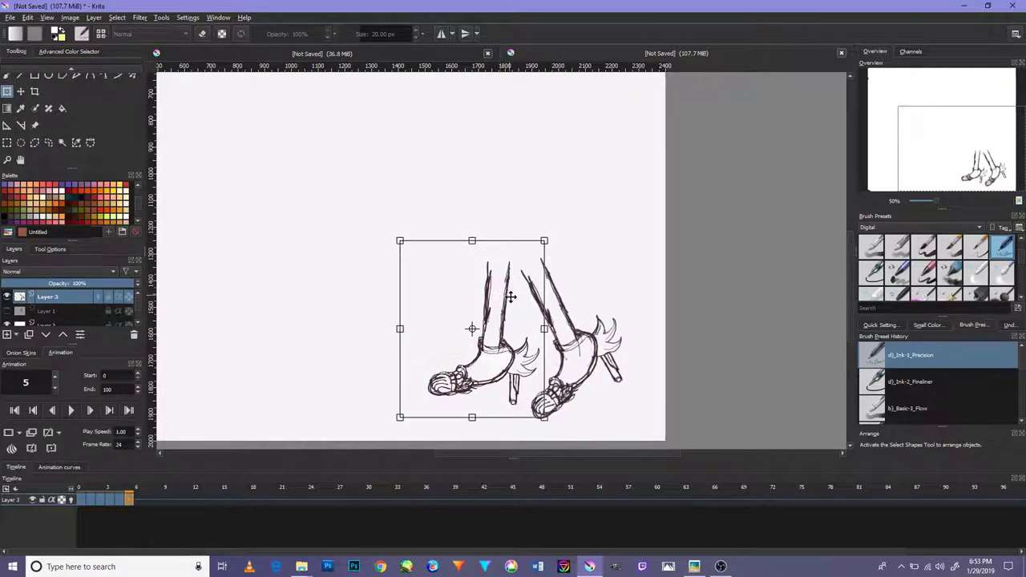
drag(509, 298, 498, 297)
drag(547, 417, 507, 399)
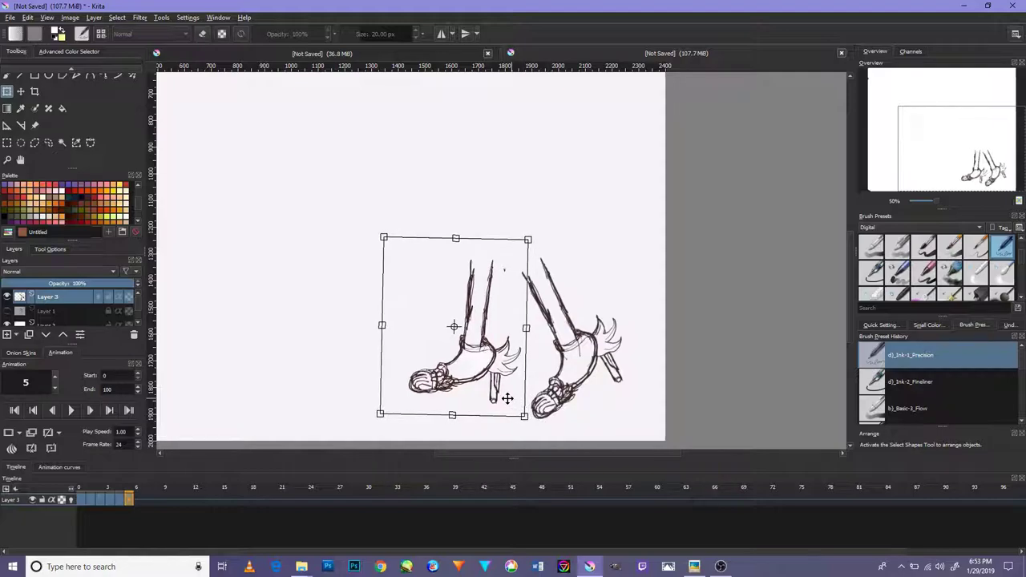
Step: Duplicate the pose into frame 6 and rotate the upright leg slightly clockwise
right_click(134, 503)
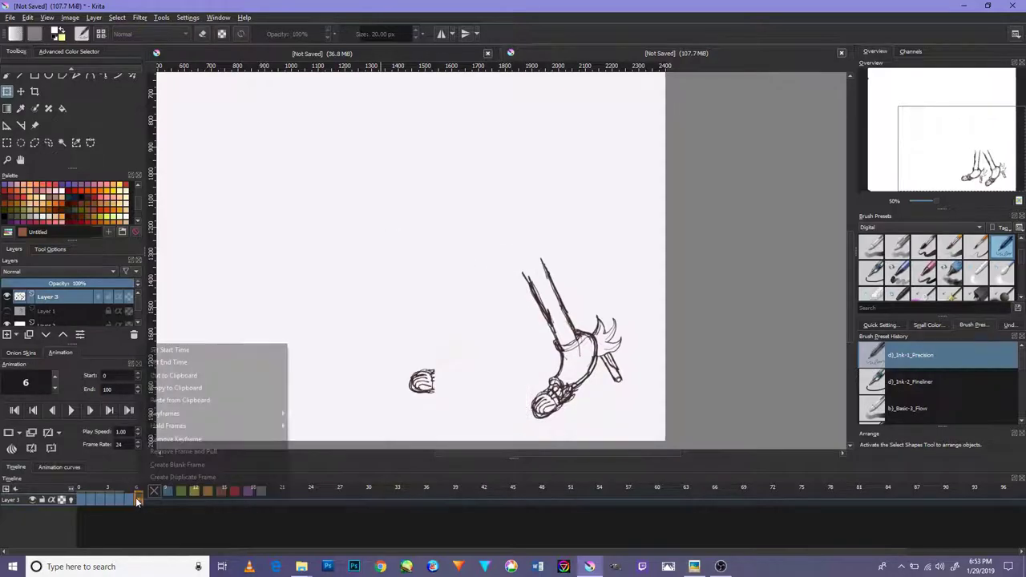
click(259, 438)
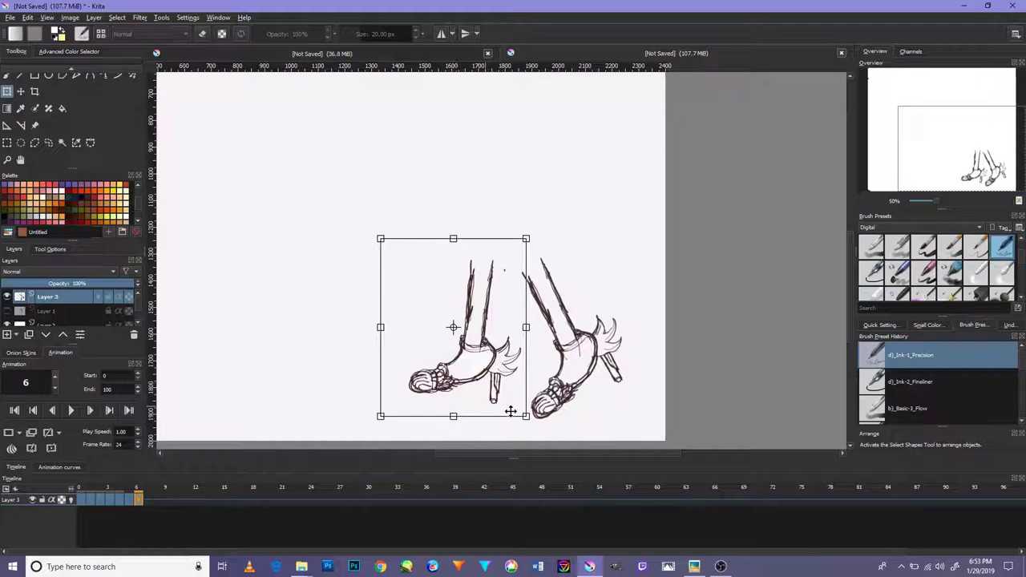
drag(537, 420, 446, 469)
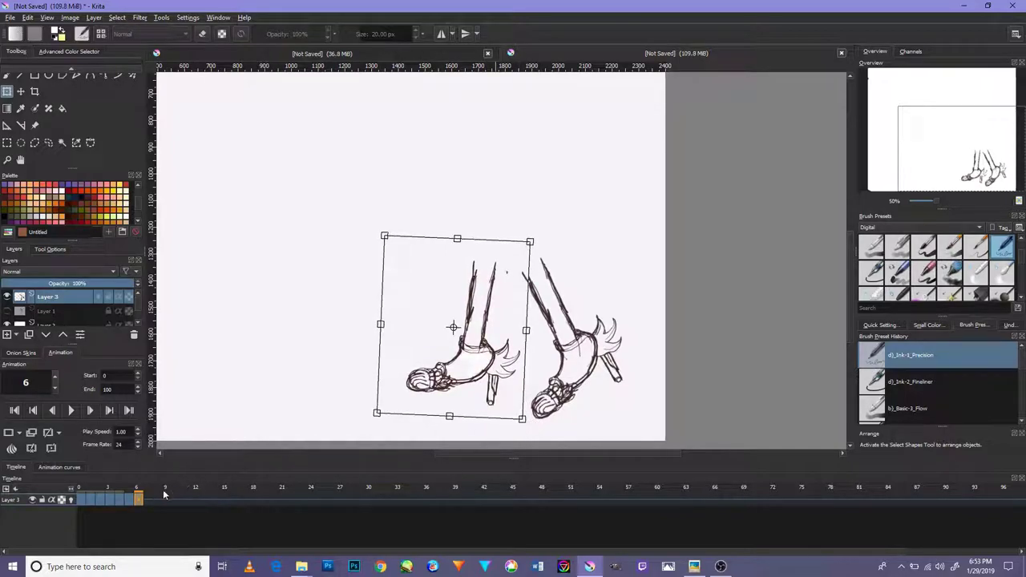
Step: Duplicate the pose into frame 7, rotate the upright leg counter-clockwise and nudge it right and down
right_click(147, 500)
click(186, 469)
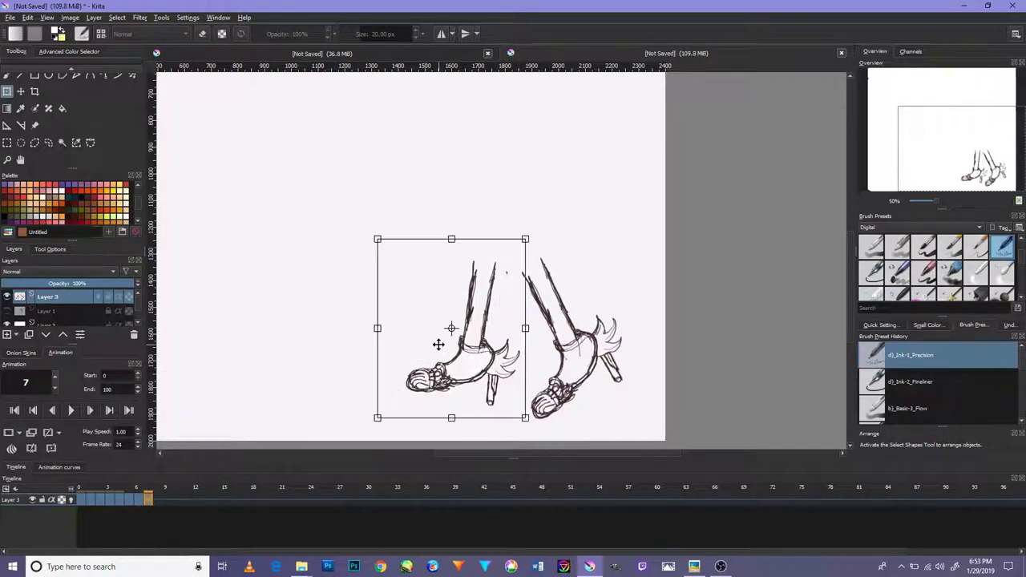
drag(549, 232, 555, 245)
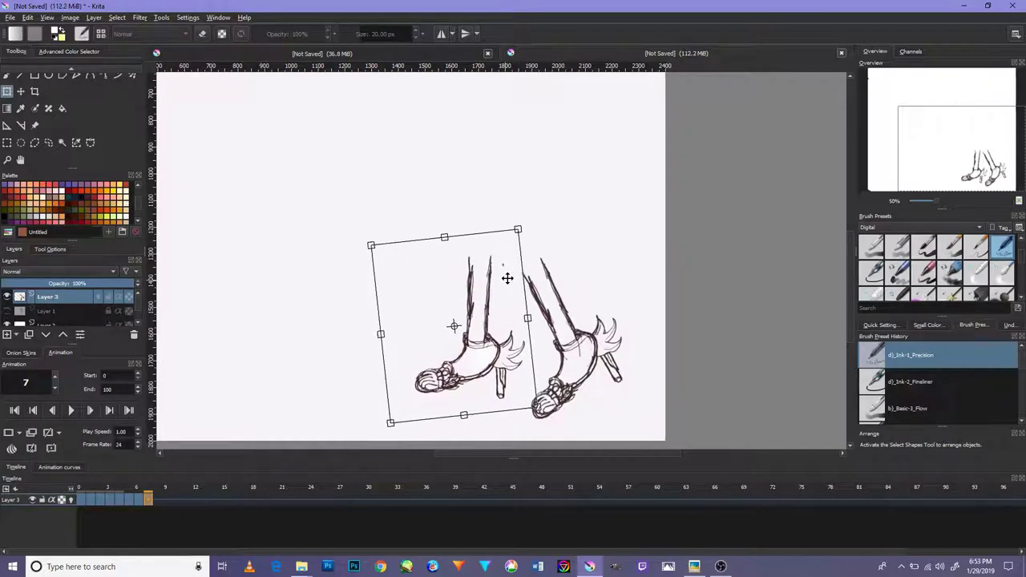
drag(506, 275, 511, 281)
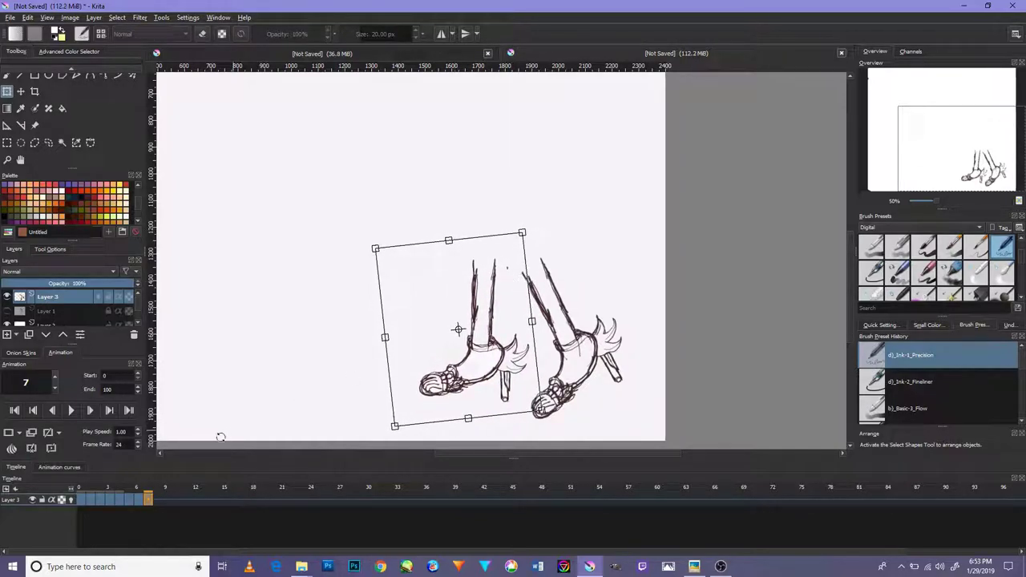
Step: Duplicate the pose into frame 8 and rotate the selected front leg further counter-clockwise so its toe points down
right_click(158, 500)
click(192, 479)
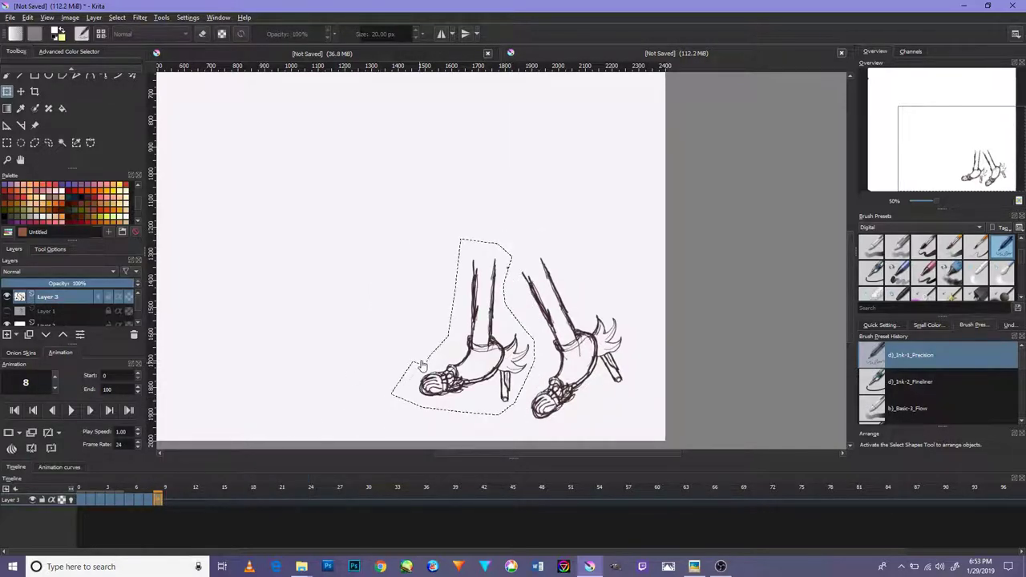
drag(389, 421, 411, 434)
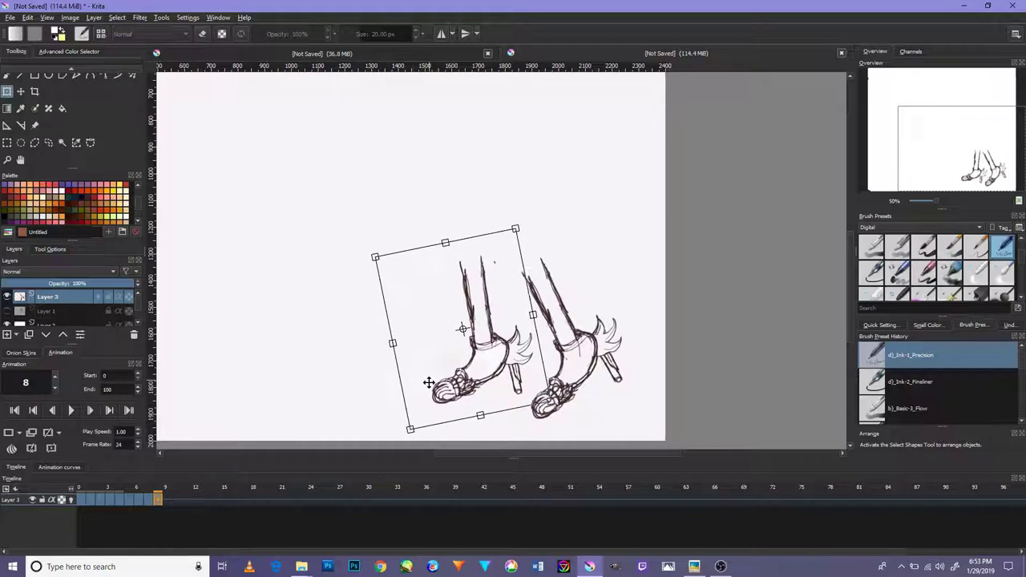
Step: Duplicate the pose into frame 9 and tilt the selected front leg counter-clockwise to nearly match the rear leg
right_click(167, 498)
click(192, 477)
drag(549, 420, 501, 396)
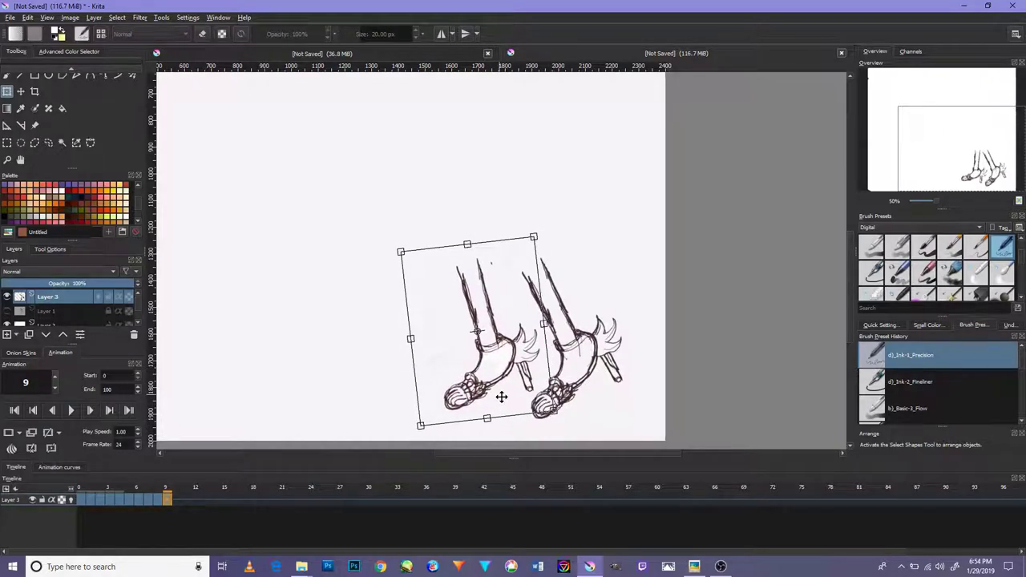
Step: Duplicate the pose into frame 10 and rotate the selected front leg clockwise back to upright
right_click(177, 500)
click(219, 467)
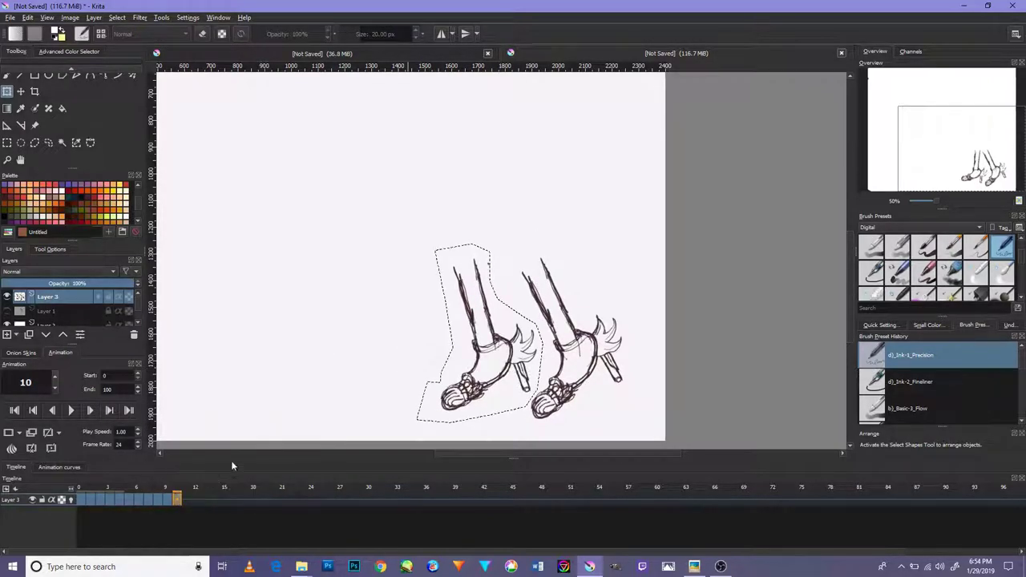
mouse_move(569, 430)
mouse_down()
mouse_move(547, 446)
mouse_move(527, 428)
mouse_move(440, 453)
mouse_up()
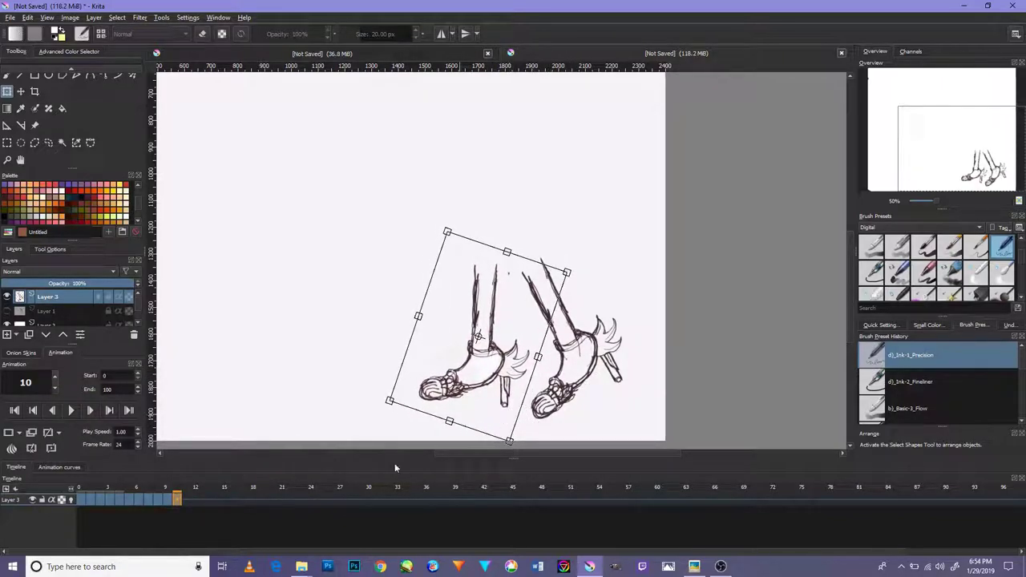
Step: Duplicate the pose into frame 11, rotate the front leg clockwise past upright and nudge it down
right_click(187, 500)
click(221, 479)
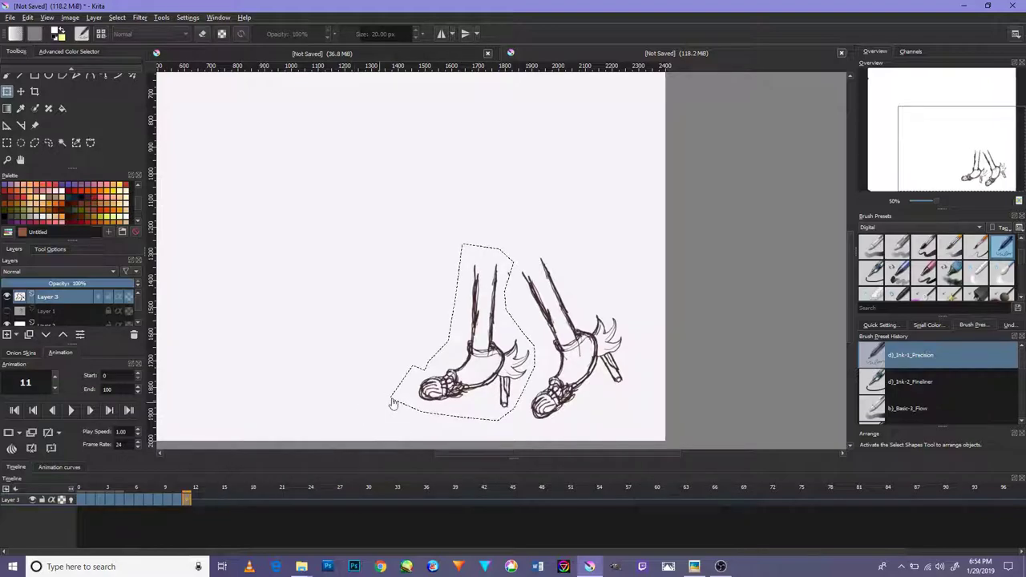
drag(545, 419, 531, 443)
drag(497, 394, 496, 400)
Step: Duplicate the pose into frame 12, rotate the front leg counter-clockwise to a slight backward tilt and adjust its position
right_click(198, 498)
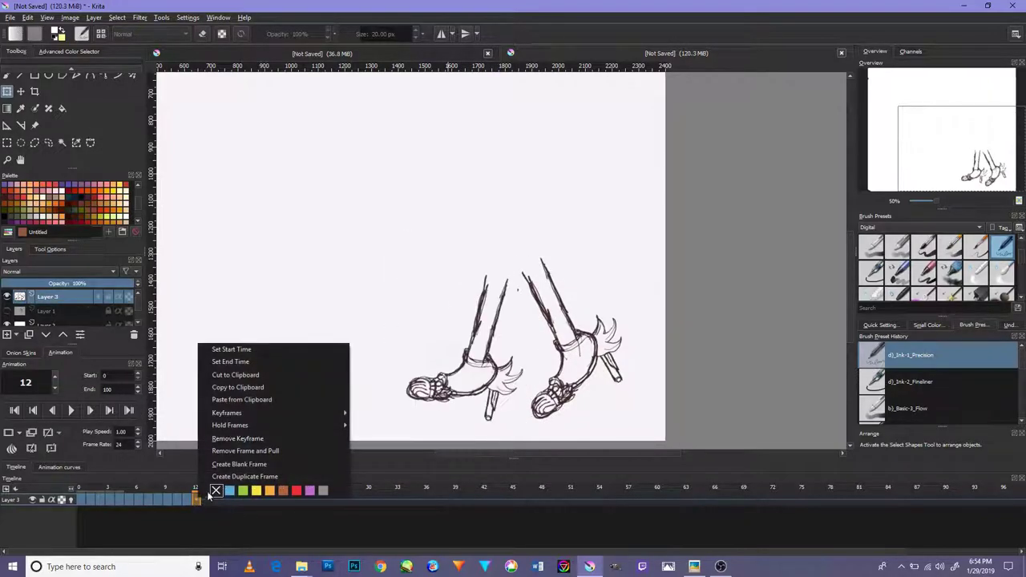
click(221, 478)
drag(538, 441, 569, 403)
drag(504, 388, 499, 391)
Step: Duplicate the pose into frame 13 and outline the tilted rear leg and shoe with a polygonal selection
right_click(205, 498)
click(225, 478)
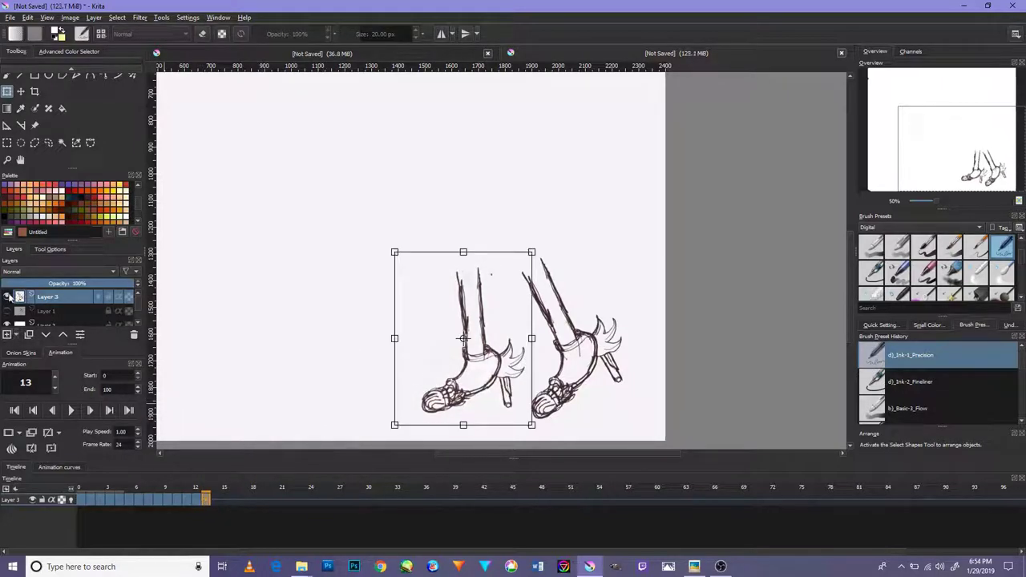
click(34, 142)
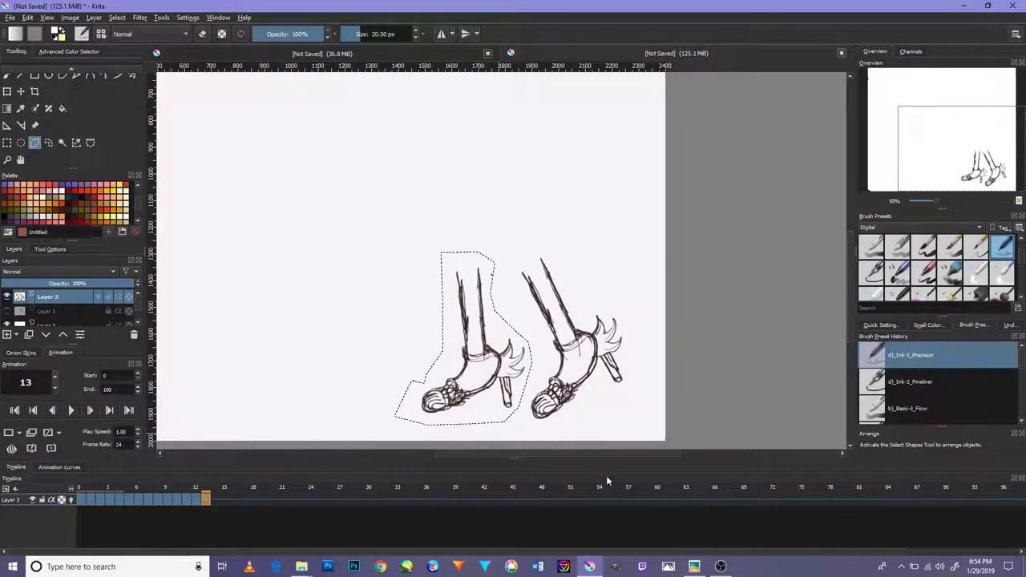
click(533, 429)
click(524, 411)
mouse_move(538, 370)
mouse_down()
mouse_move(550, 377)
mouse_move(507, 301)
mouse_move(505, 242)
mouse_move(562, 240)
mouse_move(646, 316)
mouse_move(651, 388)
mouse_move(572, 434)
mouse_move(532, 428)
mouse_up()
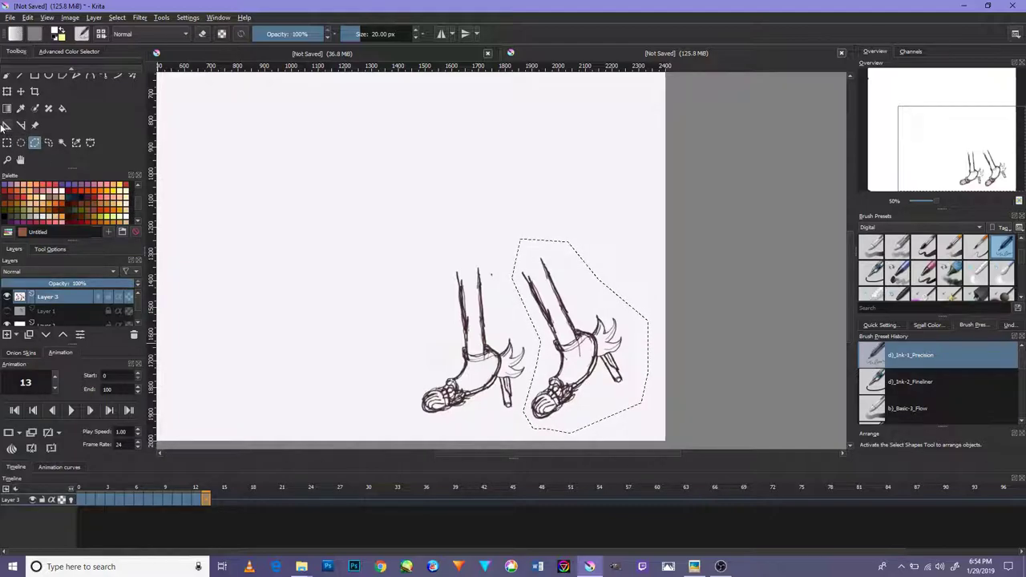
Step: Rotate the selected rear leg slightly counter-clockwise in frame 13, and duplicate it into frame 14 with a further counter-clockwise tilt
click(7, 91)
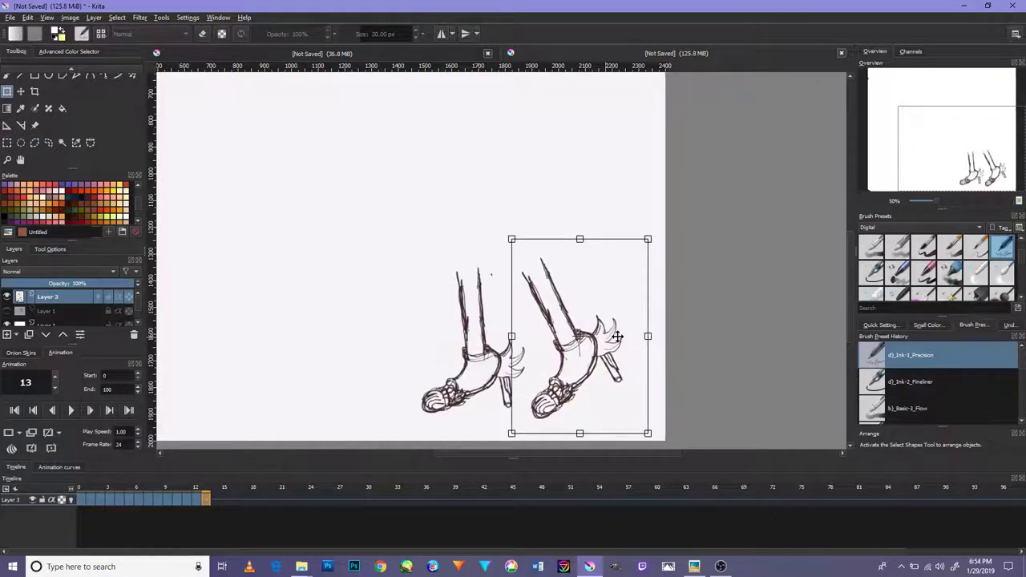
drag(649, 422, 623, 398)
right_click(217, 499)
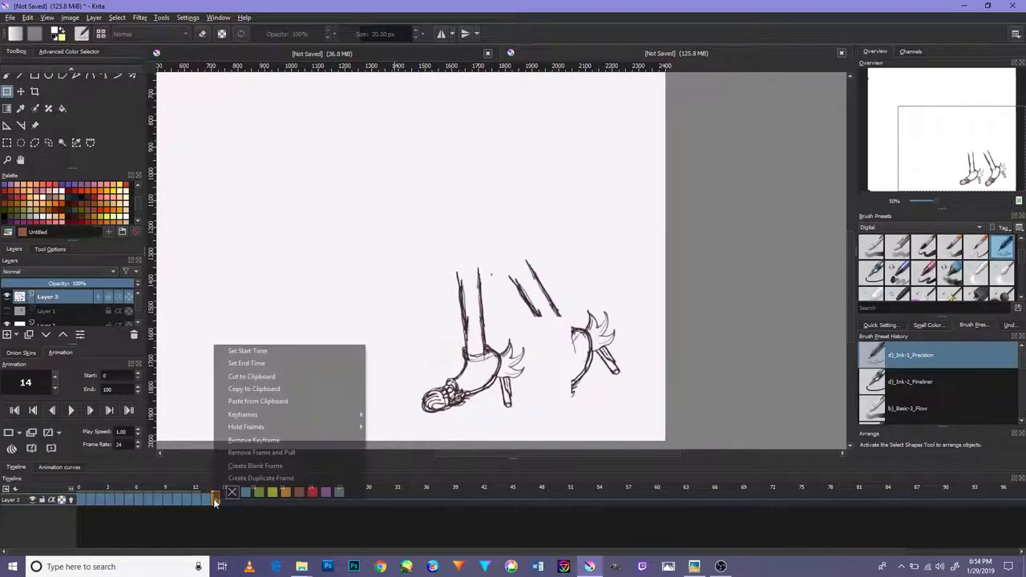
click(276, 477)
click(589, 378)
mouse_move(623, 379)
mouse_down()
mouse_move(639, 368)
mouse_move(622, 376)
mouse_up()
drag(648, 433, 665, 419)
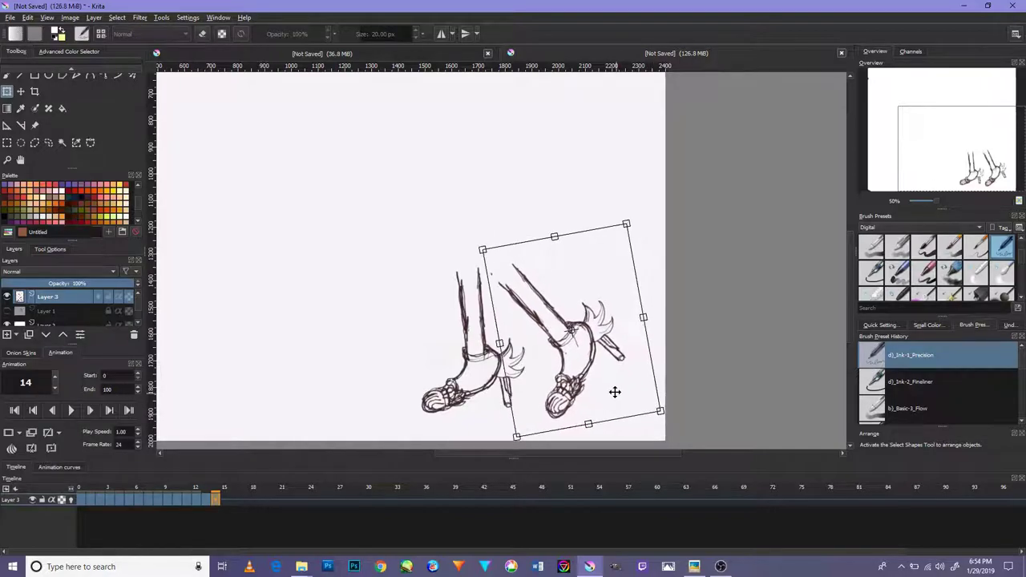
Step: Duplicate the pose into frames 15 and 16, rotating the rear leg slightly clockwise in 15 and counter-clockwise in 16
right_click(225, 499)
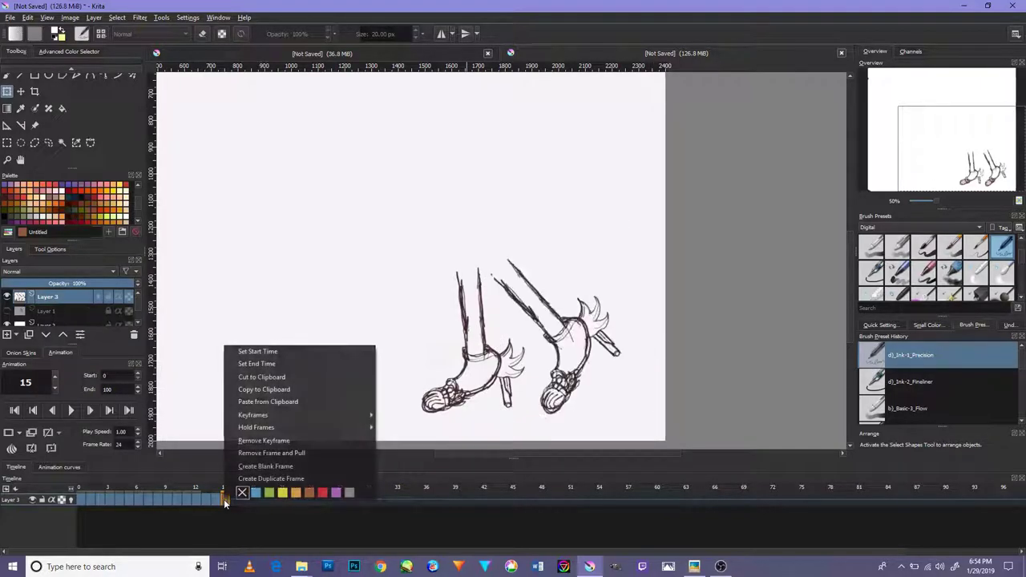
click(250, 478)
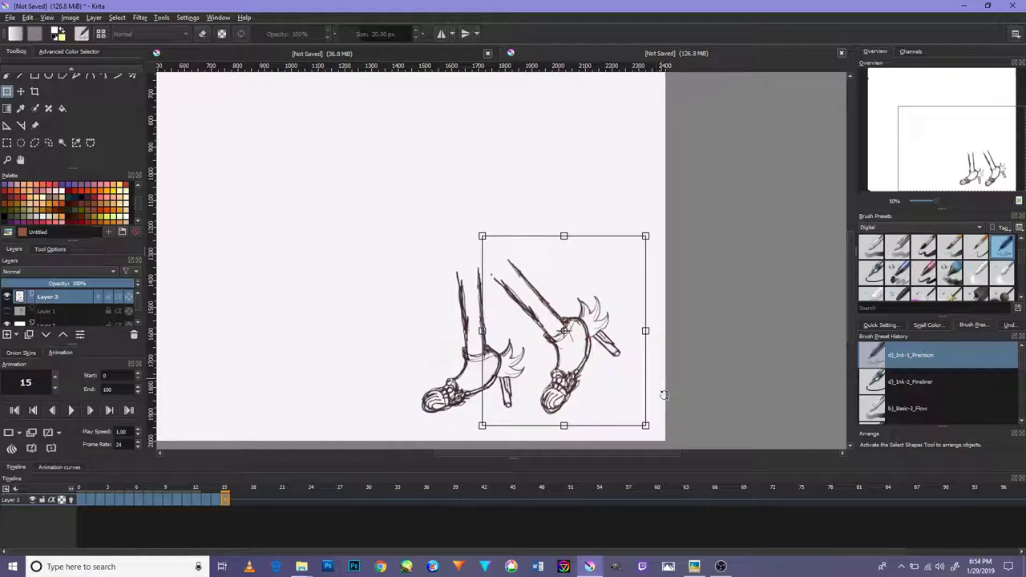
drag(662, 389, 660, 423)
right_click(235, 498)
click(255, 478)
drag(657, 412, 662, 393)
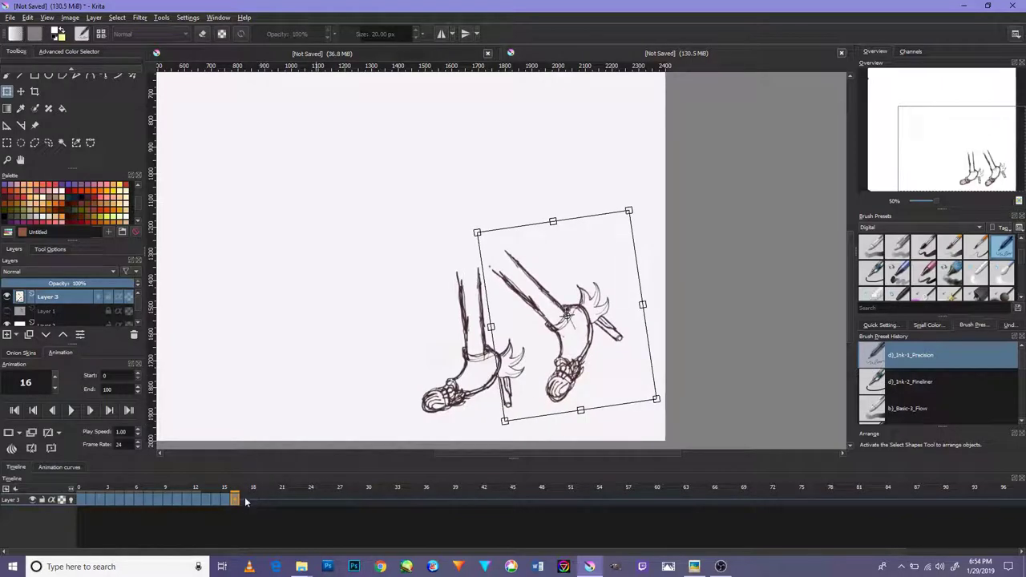
Step: Duplicate the pose into frame 17 and transform the selected rear leg, keeping its strong backward tilt
right_click(244, 497)
click(260, 478)
right_click(249, 497)
click(275, 477)
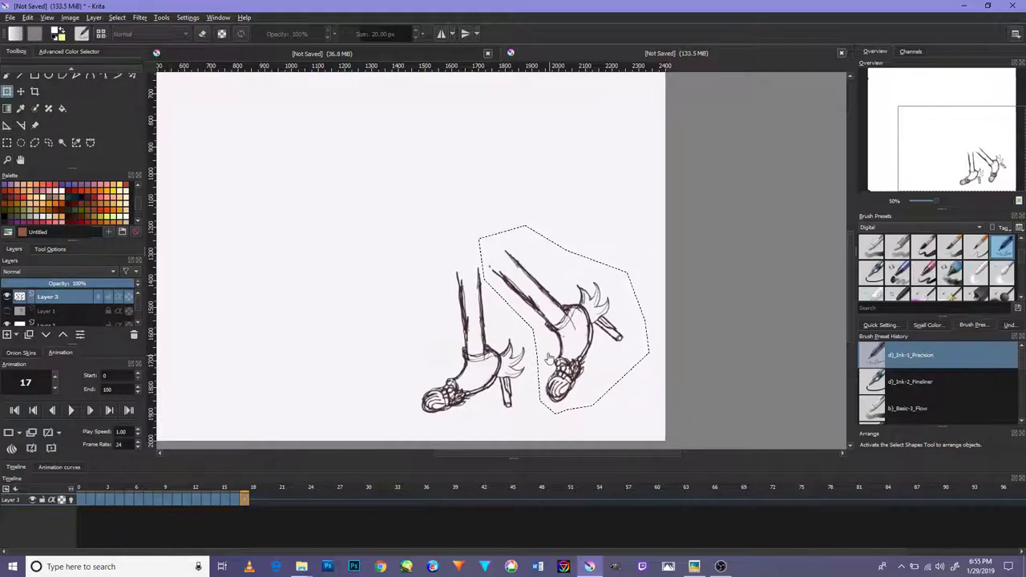
key(ctrl+t)
drag(660, 417, 628, 376)
Step: Duplicate the pose into frame 18 and rotate the rear leg clockwise to a gentler backward tilt
right_click(253, 499)
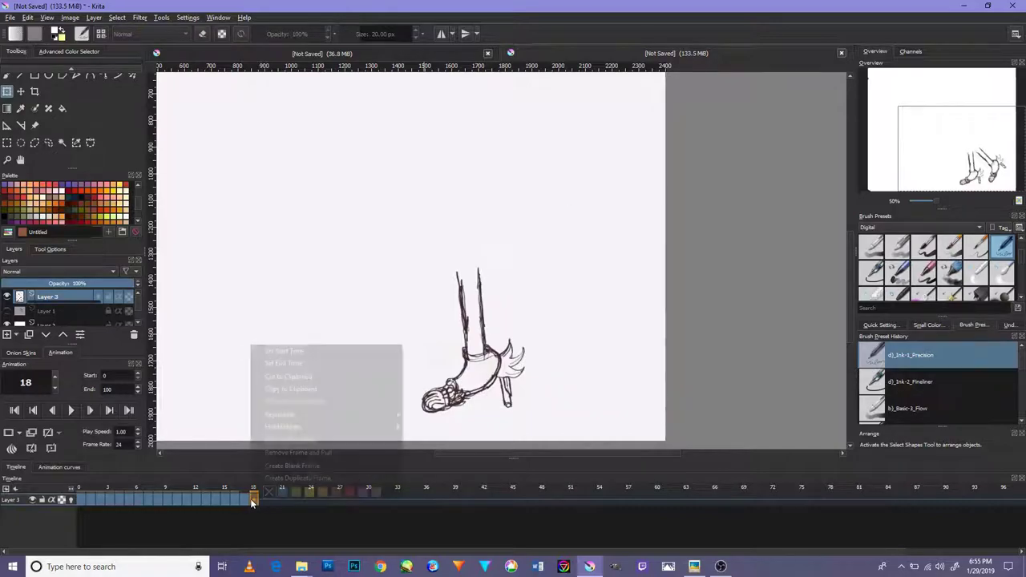
click(321, 476)
mouse_move(661, 412)
mouse_down()
mouse_move(600, 428)
mouse_move(591, 414)
mouse_up()
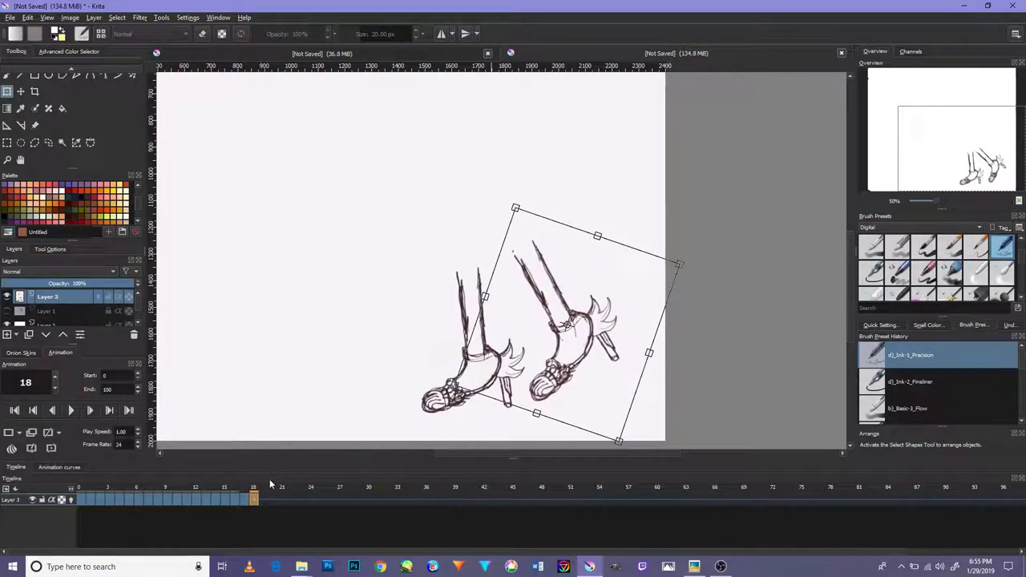
Step: Duplicate the pose into frame 19, rotate the rear leg clockwise and back to a moderate backward tilt, and adjust its position
right_click(263, 500)
click(287, 475)
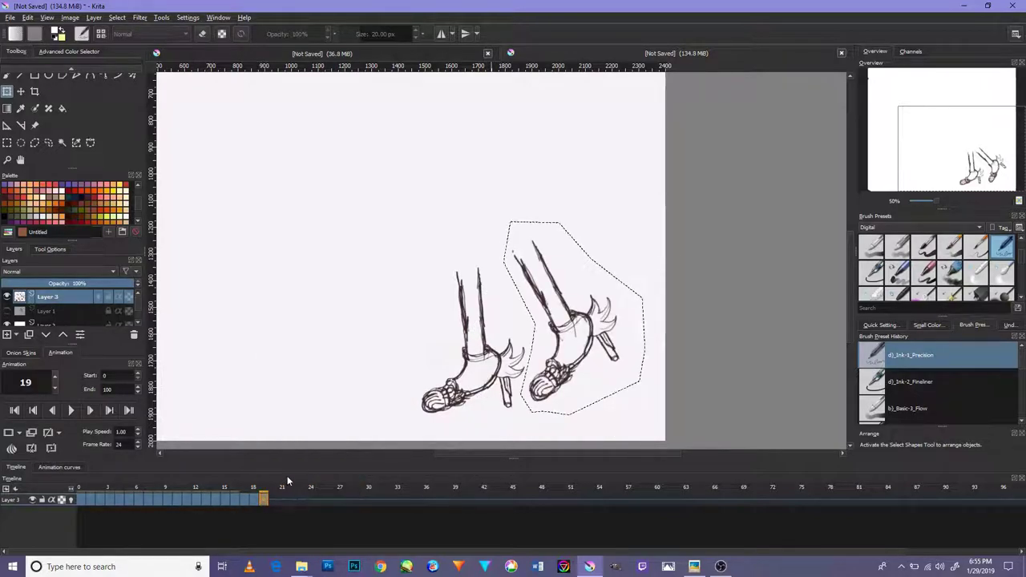
click(550, 366)
mouse_move(655, 413)
mouse_down()
mouse_move(621, 421)
mouse_move(591, 403)
mouse_move(578, 428)
mouse_up()
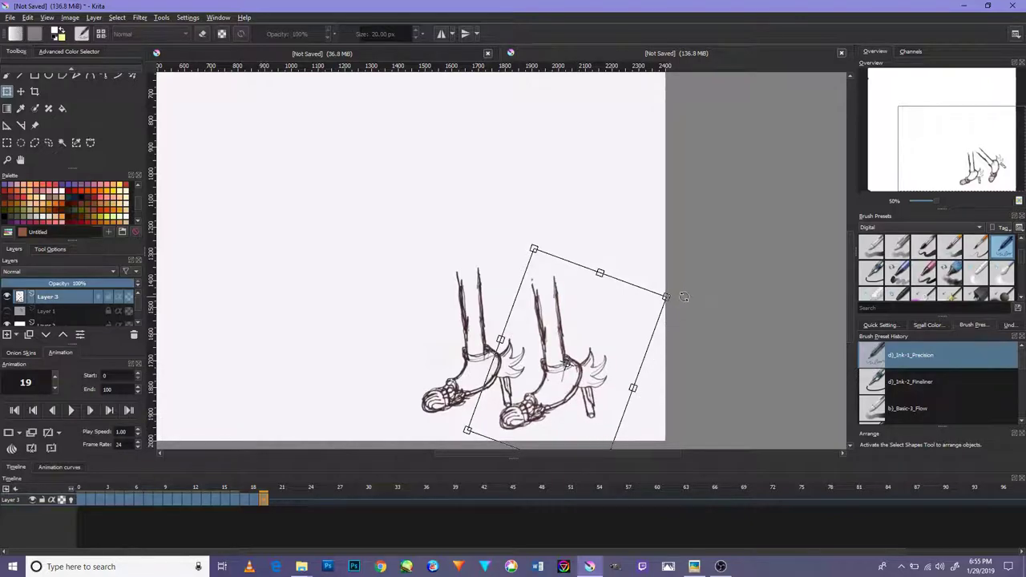
drag(684, 297, 657, 277)
drag(600, 315, 604, 308)
drag(664, 272, 651, 256)
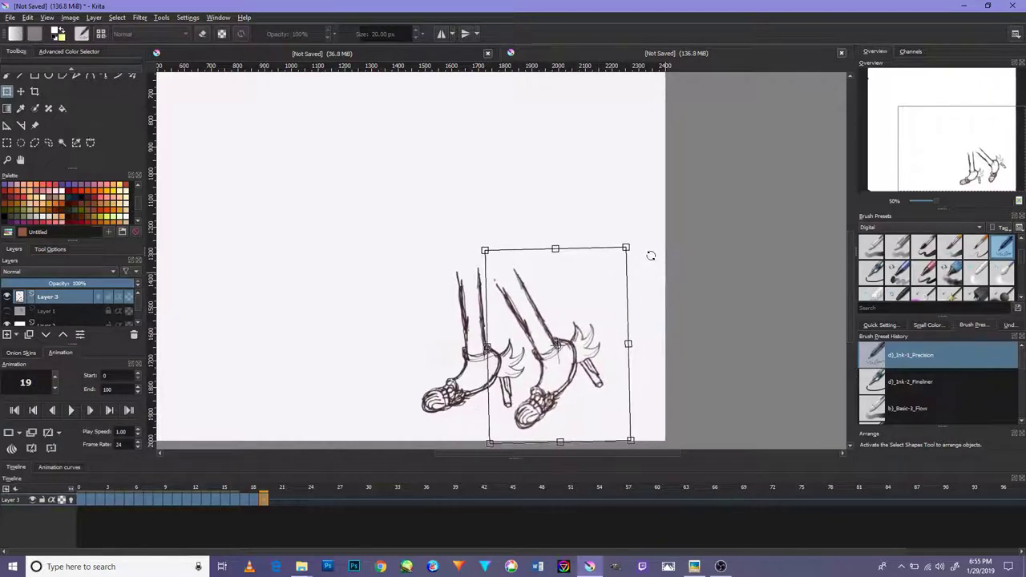
Step: Duplicate the pose into frame 20 and set the animation's playback range from frame 1 to frame 20
right_click(272, 498)
click(283, 475)
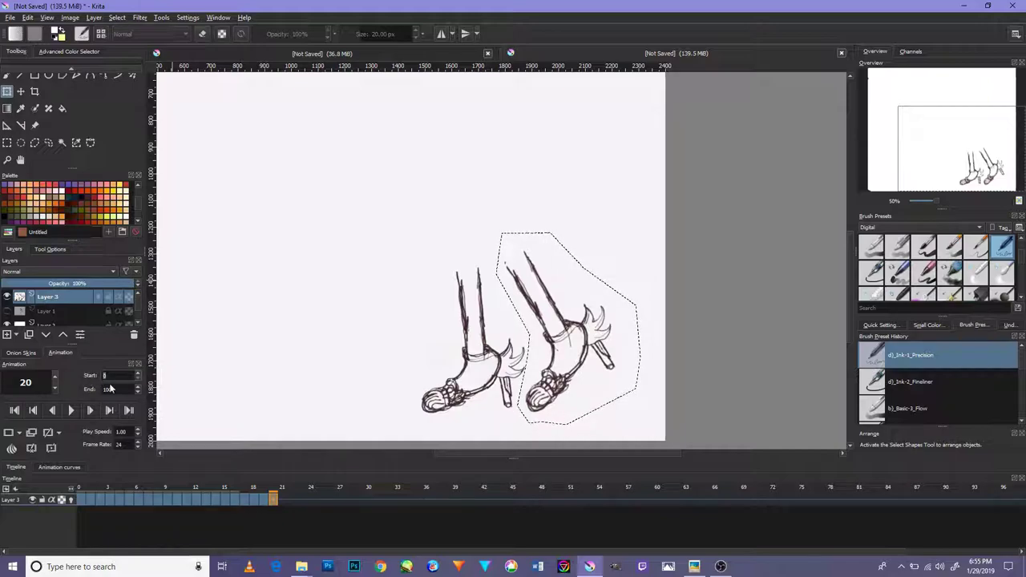
text(20)
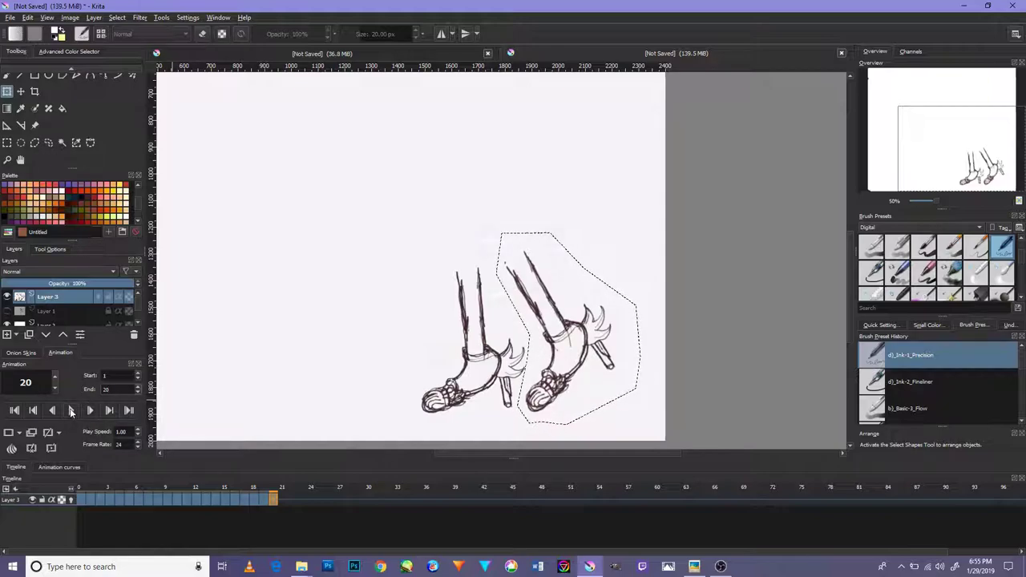
Step: Play the animation in a loop and examine the leg movement at several zoom levels
click(70, 410)
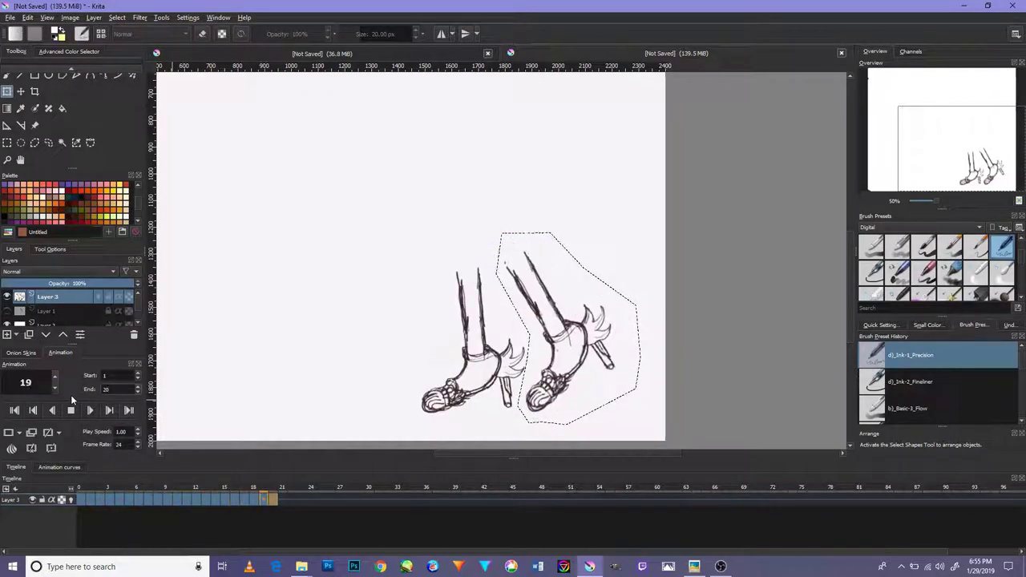
scroll(284, 369, up, 2)
scroll(286, 363, down, 4)
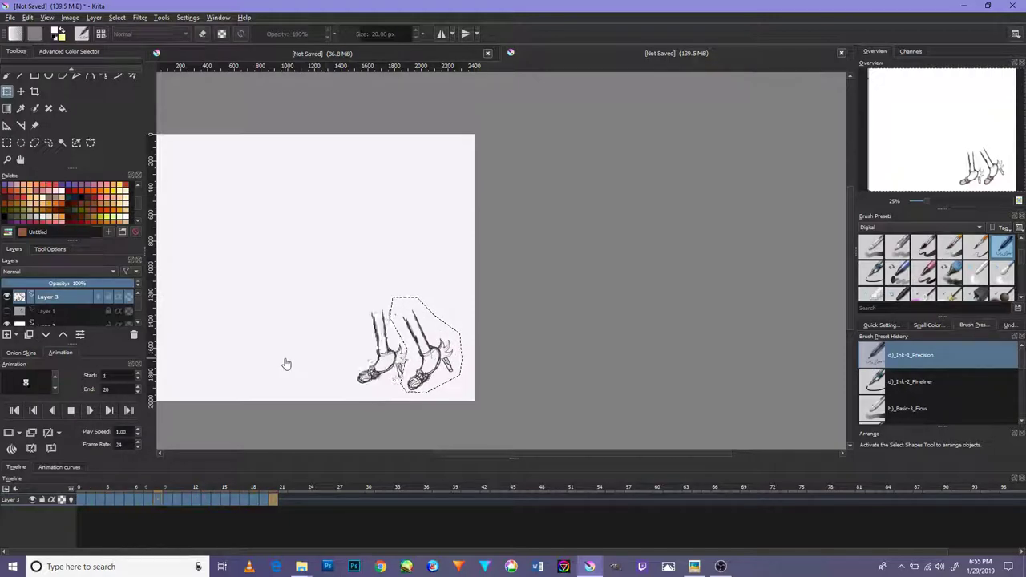
drag(364, 298, 429, 310)
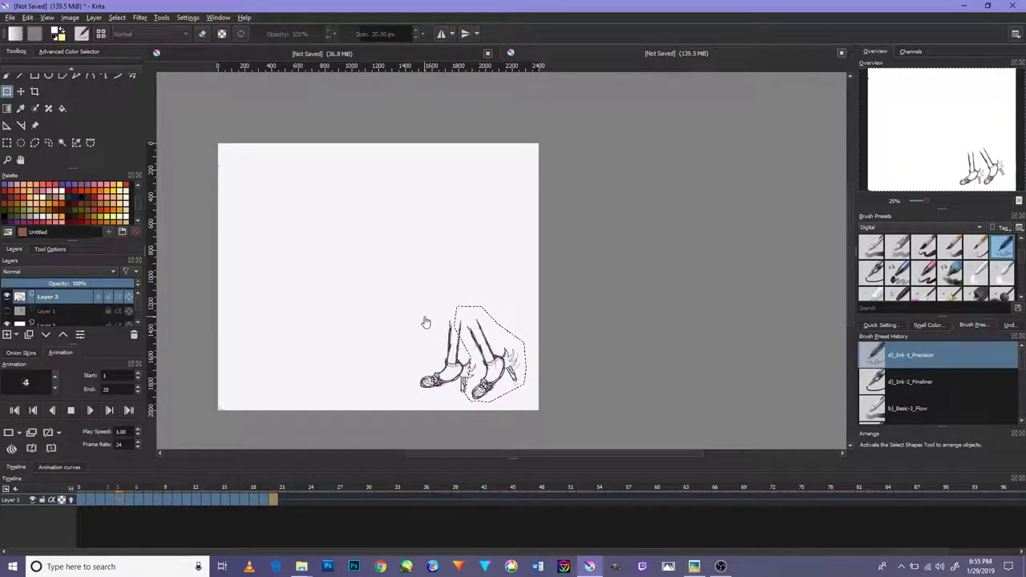
scroll(449, 395, up, 1)
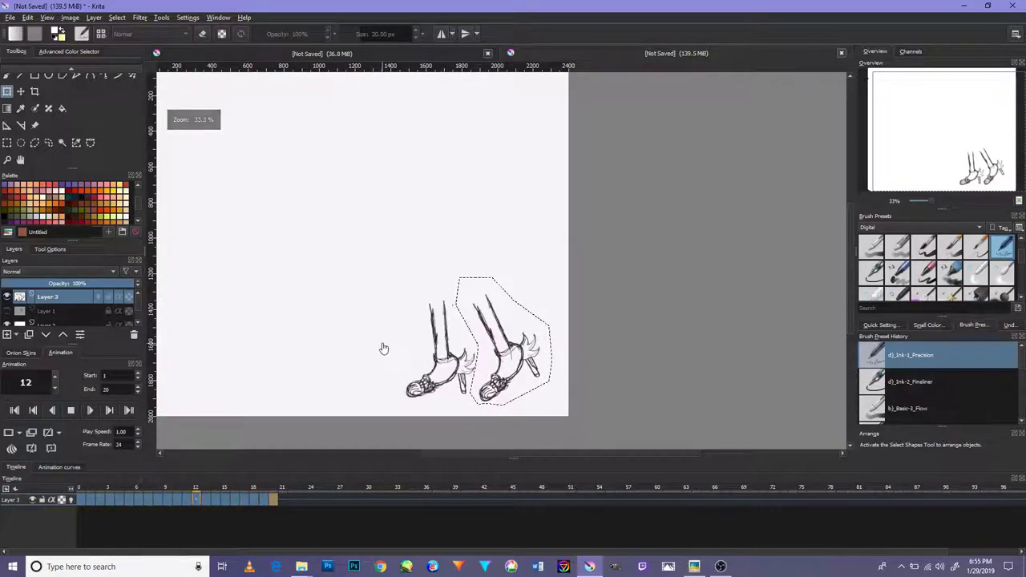
scroll(382, 348, down, 2)
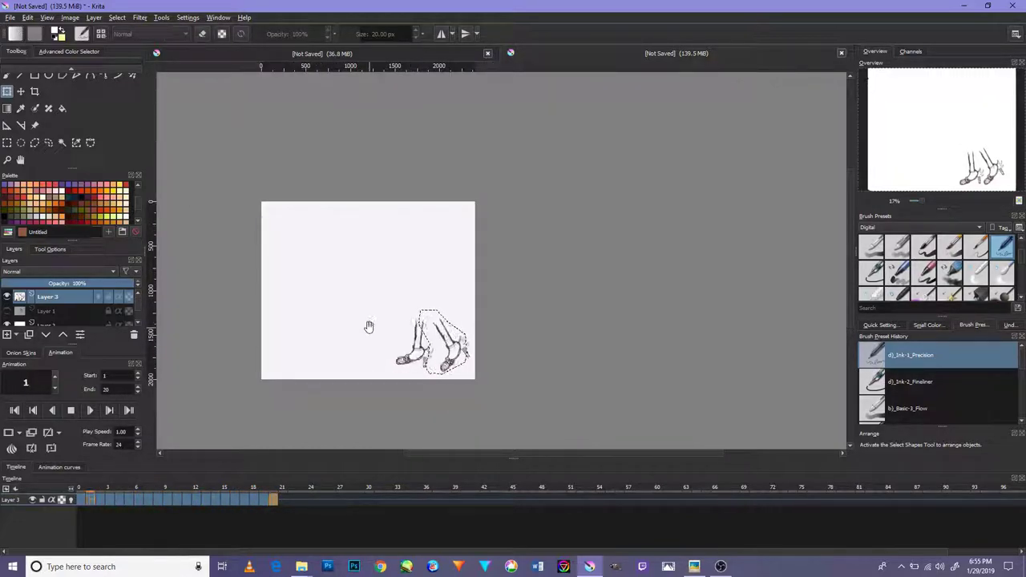
scroll(406, 336, down, 2)
scroll(406, 342, up, 4)
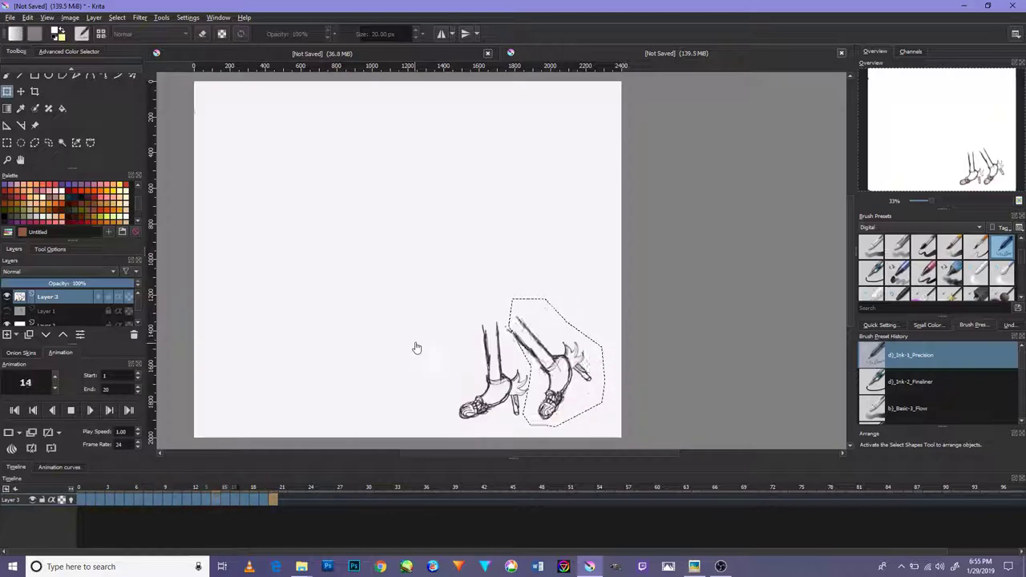
Step: Switch to OBS to bring up its recording controls
click(719, 567)
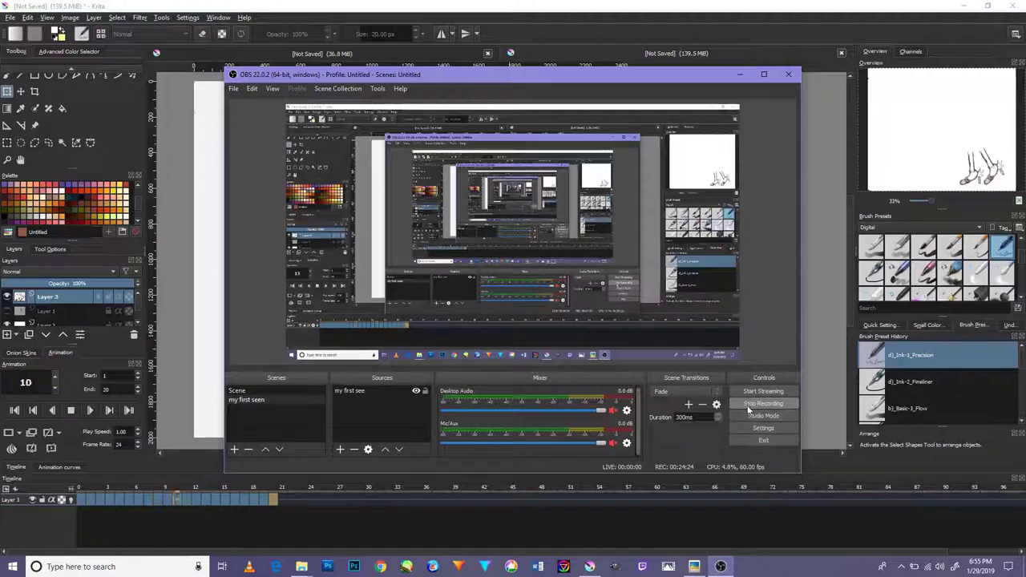